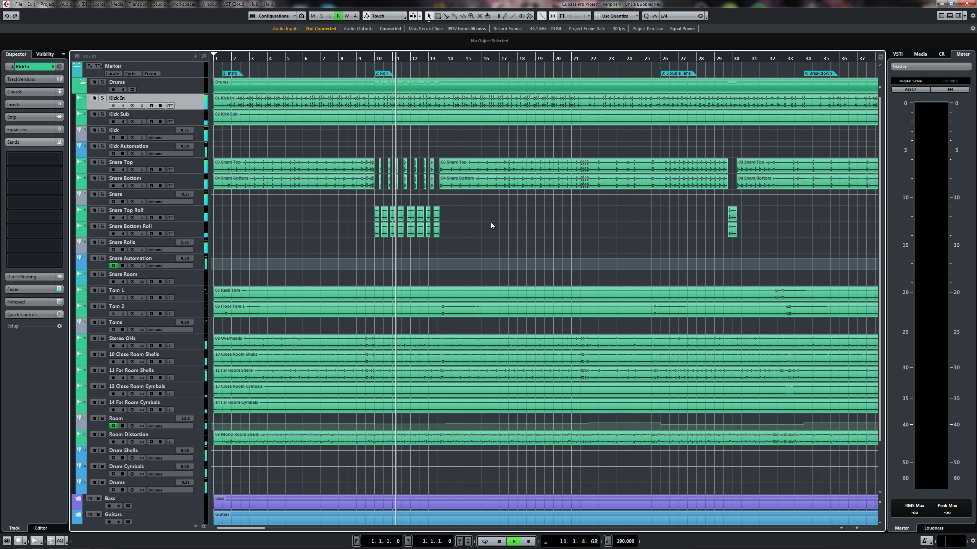
Stop playback and adjust the attack, release and ratio of the SSLComp bus compressor on the stereo output
{"action": "key", "text": "space"}
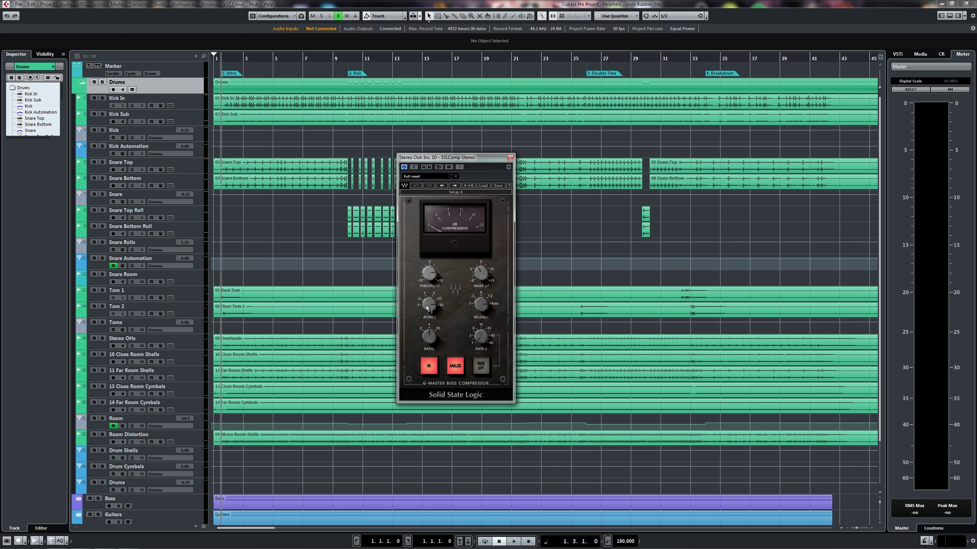
{"action": "left_click_drag", "start_coordinate": [427, 304], "coordinate": [427, 301]}
{"action": "left_click_drag", "start_coordinate": [430, 304], "coordinate": [429, 307]}
{"action": "left_click_drag", "start_coordinate": [429, 304], "coordinate": [430, 301]}
{"action": "mouse_move", "coordinate": [481, 307]}
{"action": "left_click", "coordinate": [479, 302]}
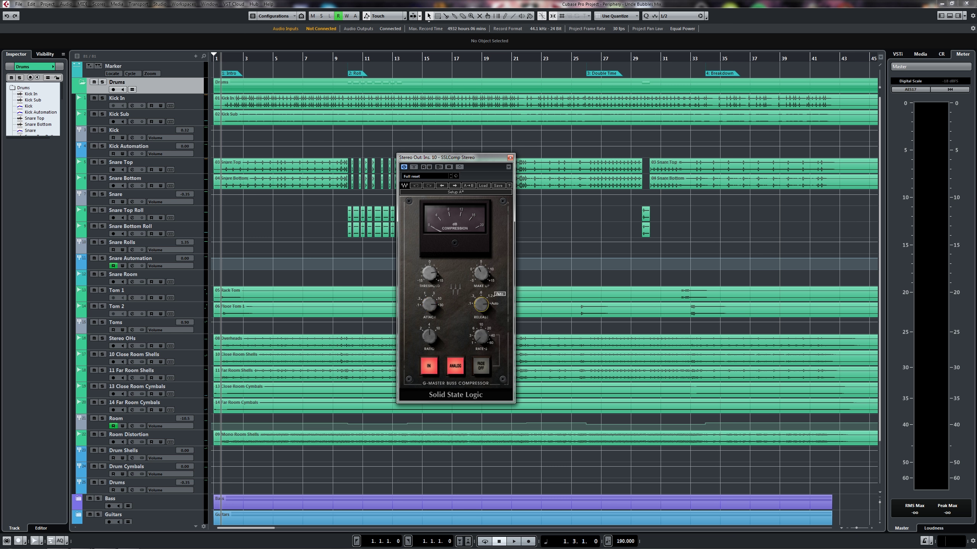
{"action": "left_click", "coordinate": [483, 304]}
{"action": "left_click_drag", "start_coordinate": [483, 305], "coordinate": [483, 301]}
{"action": "left_click_drag", "start_coordinate": [432, 339], "coordinate": [432, 340]}
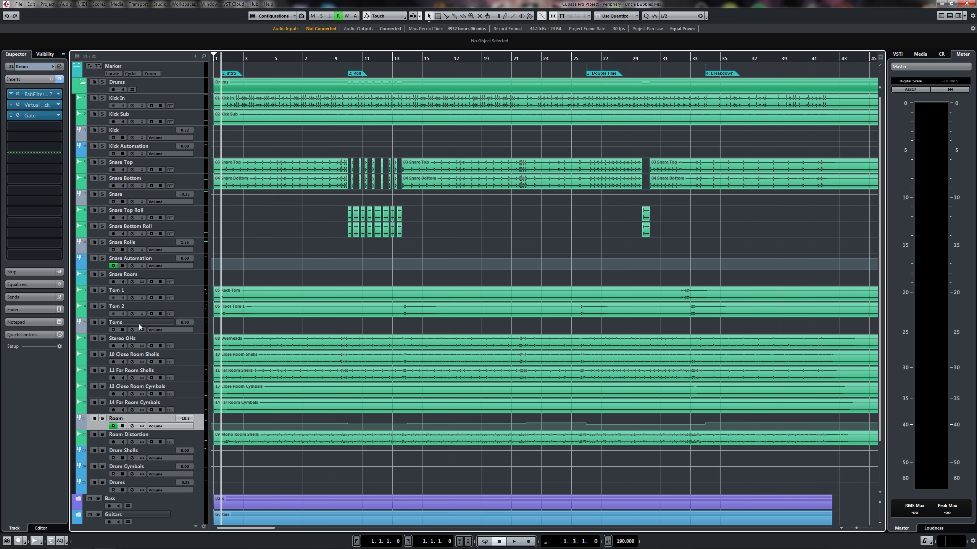
Review the insert chains of the Stereo OHs, 10 Close Room Shells and Room channels
{"action": "left_click", "coordinate": [133, 341]}
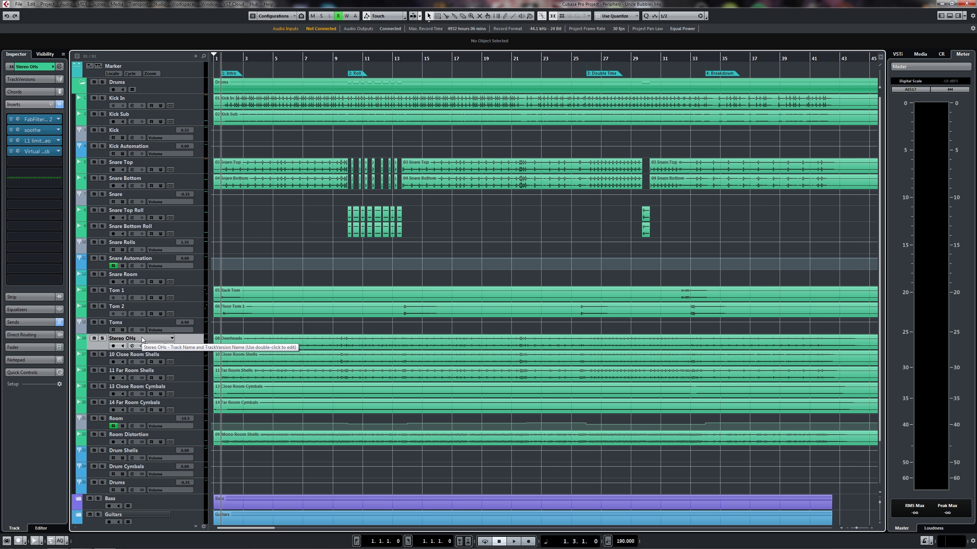
{"action": "left_click", "coordinate": [135, 358]}
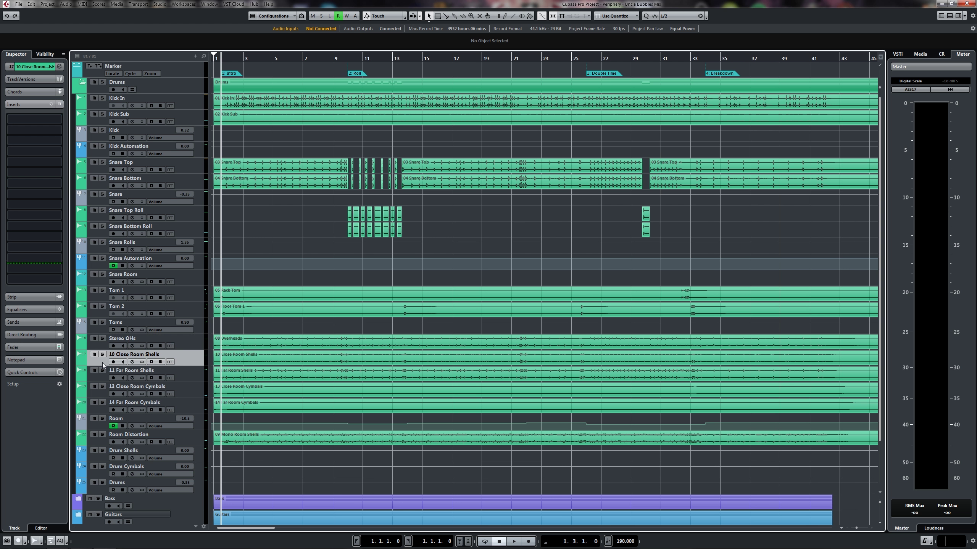
{"action": "left_click", "coordinate": [132, 422]}
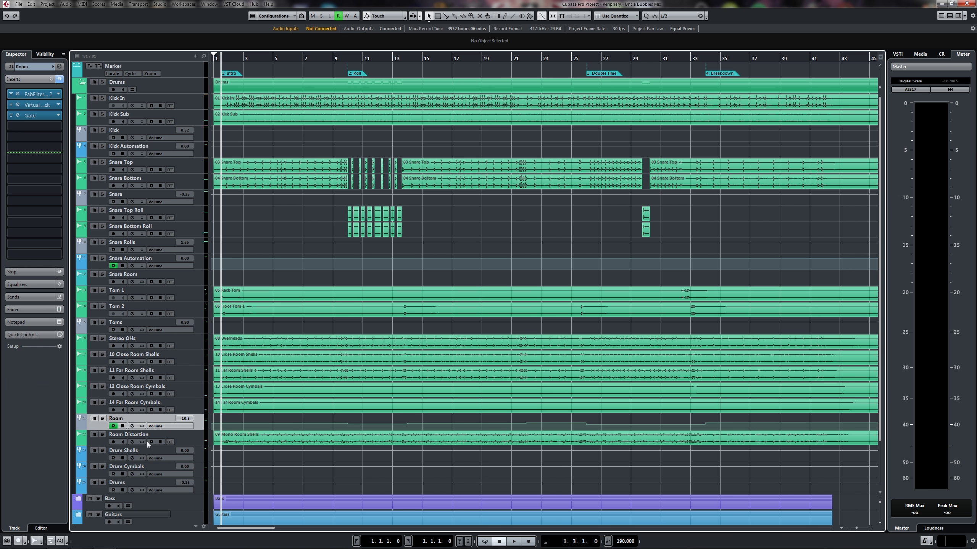
Audition the Drum Shells group channel in solo, then take it out of solo
{"action": "left_click", "coordinate": [131, 454]}
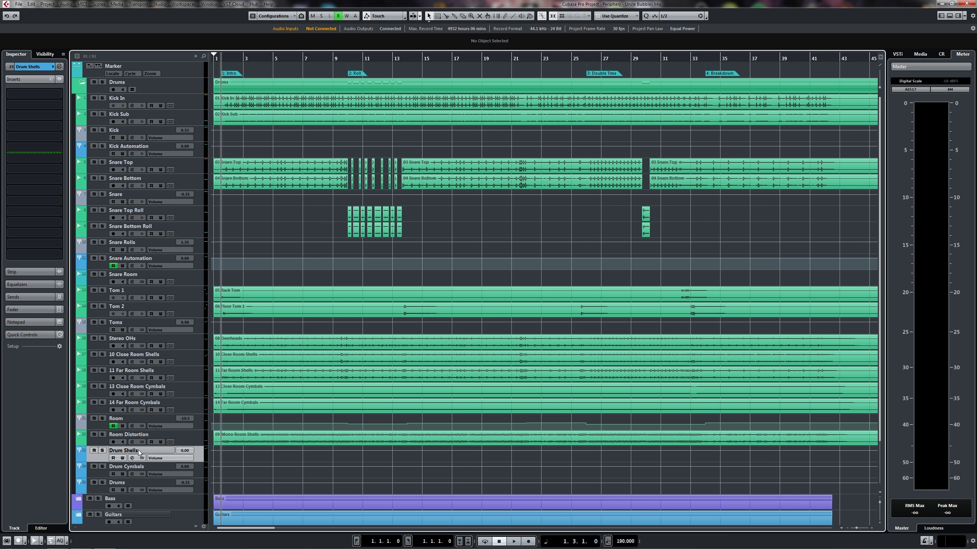
{"action": "key", "text": "s"}
{"action": "key", "text": "space"}
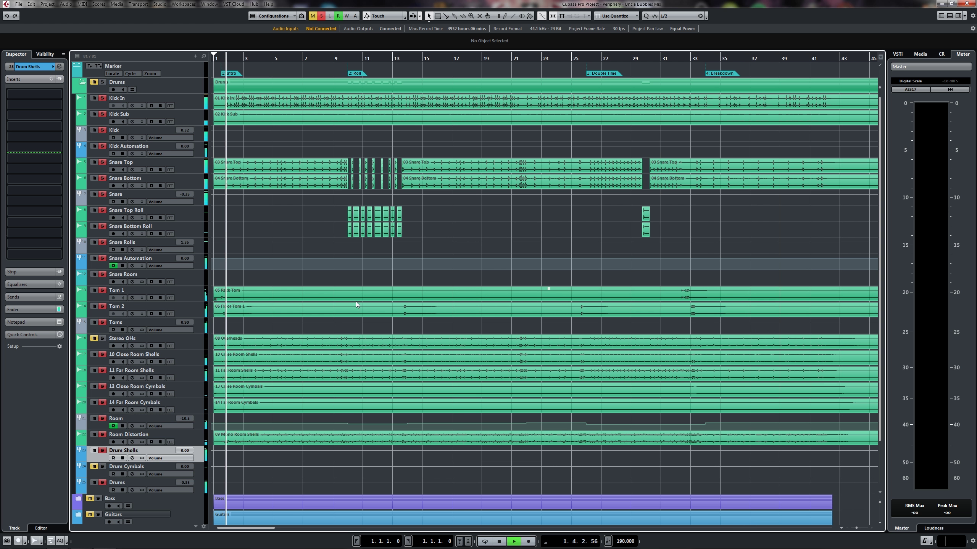
{"action": "key", "text": "space"}
{"action": "key", "text": "s"}
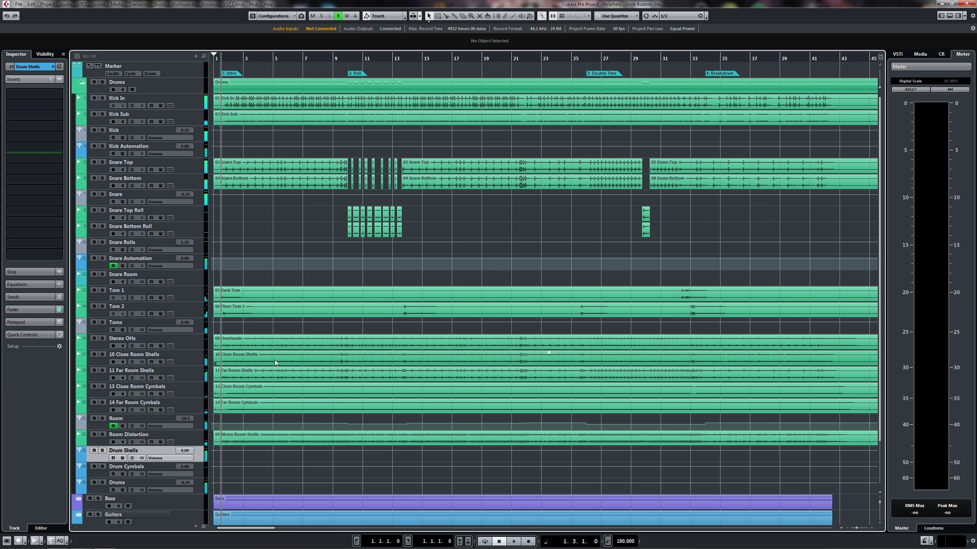
Audition the Drum Cymbals group channel in solo, then take it out of solo
{"action": "left_click", "coordinate": [129, 469]}
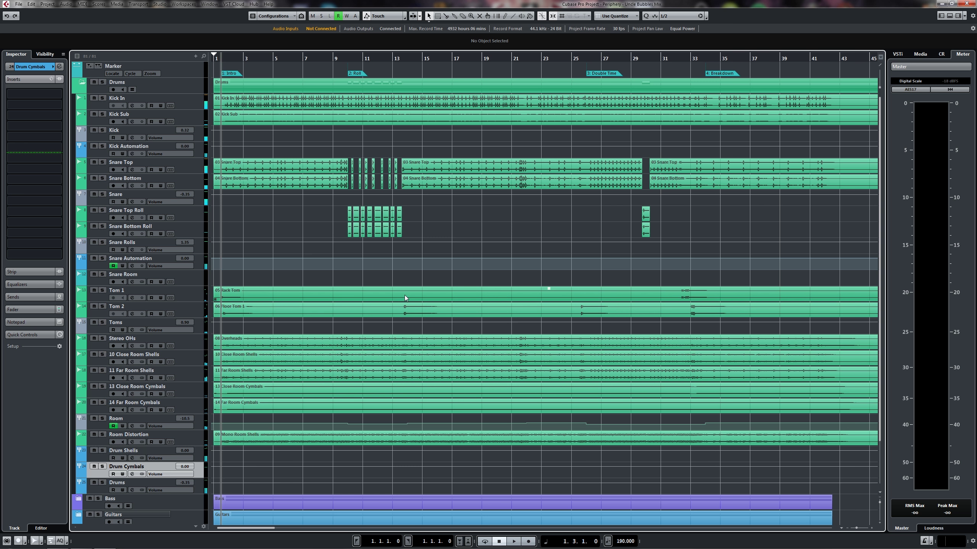
{"action": "key", "text": "s"}
{"action": "key", "text": "space"}
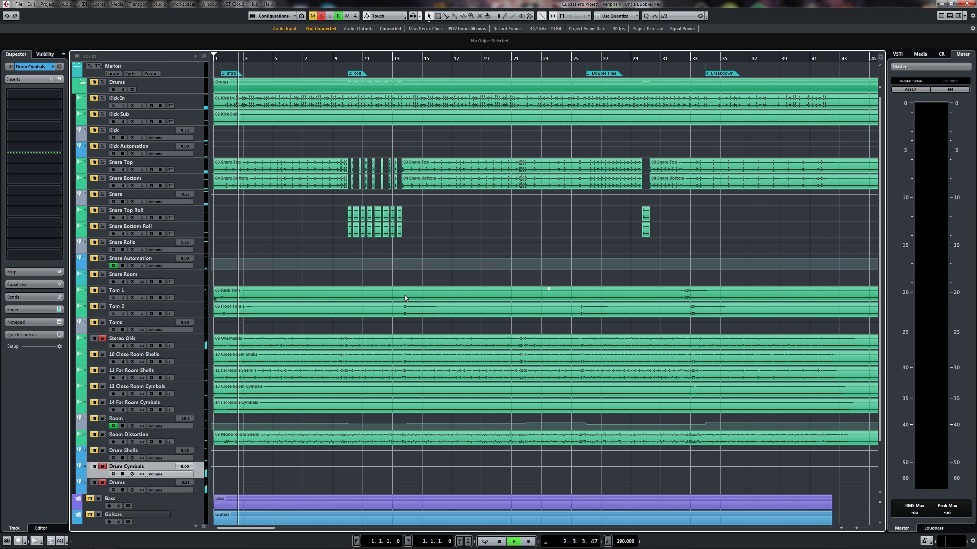
{"action": "key", "text": "space"}
{"action": "key", "text": "s"}
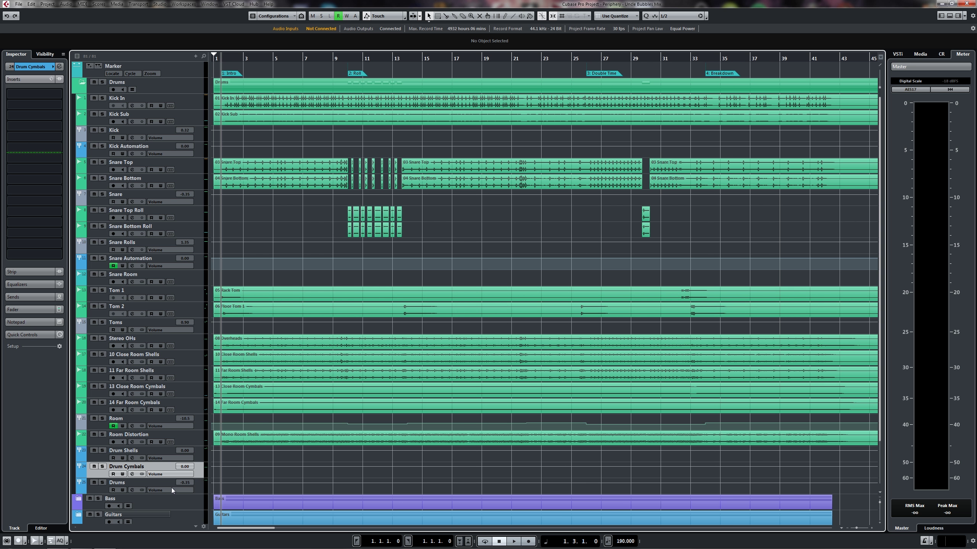
Audition the full Drums group channel in solo, then take it out of solo
{"action": "left_click", "coordinate": [140, 482]}
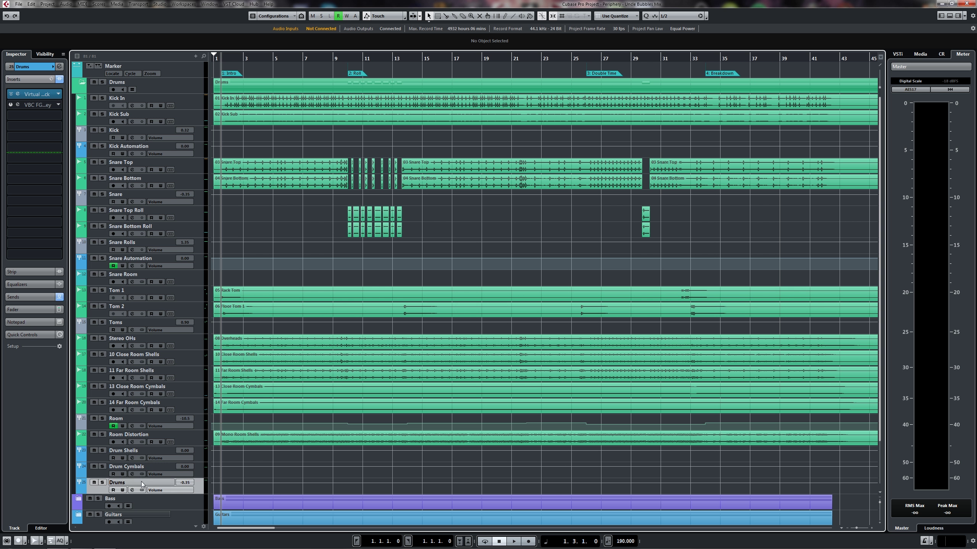
{"action": "key", "text": "s"}
{"action": "key", "text": "space"}
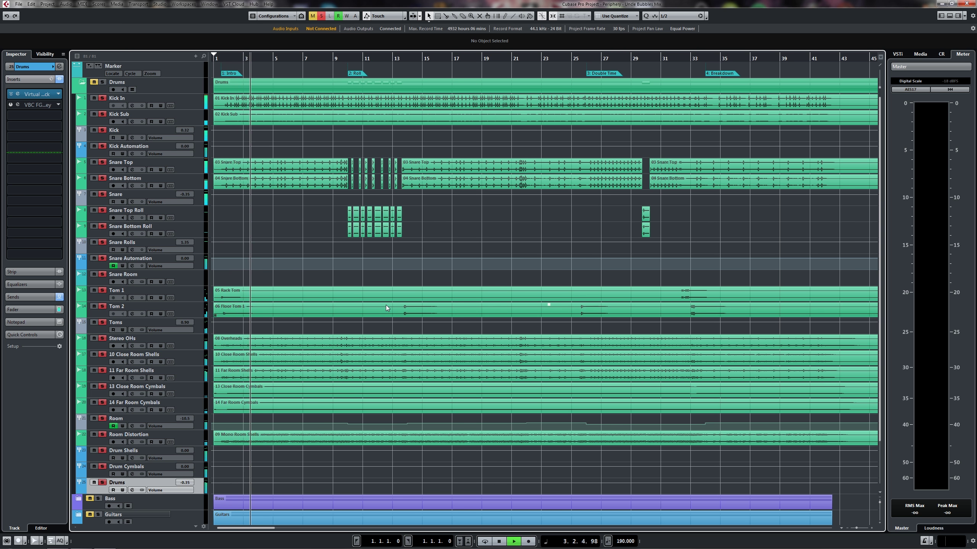
{"action": "key", "text": "space"}
{"action": "key", "text": "s"}
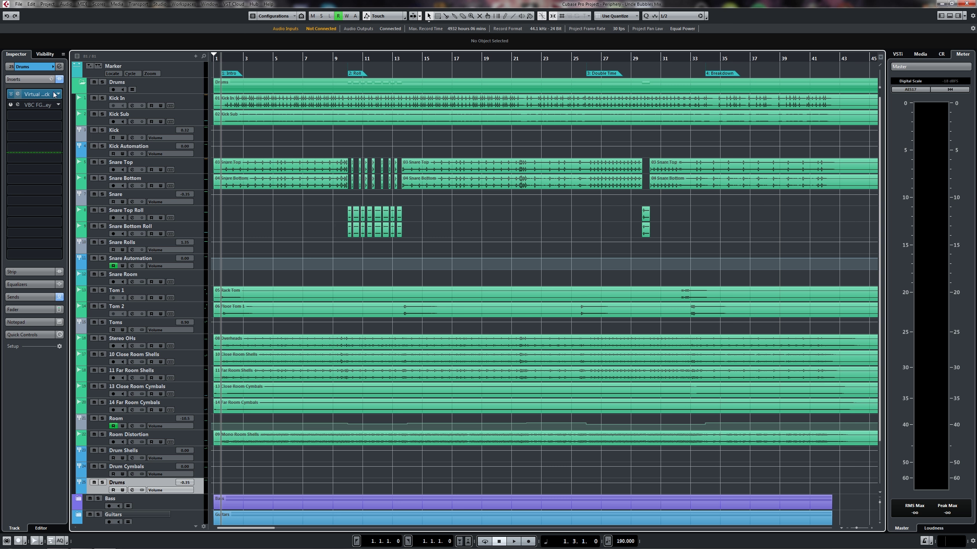
Examine the Virtual Channel settings in the Drums group's Virtual Mix Rack insert, then close the plug-in
{"action": "left_click", "coordinate": [37, 93]}
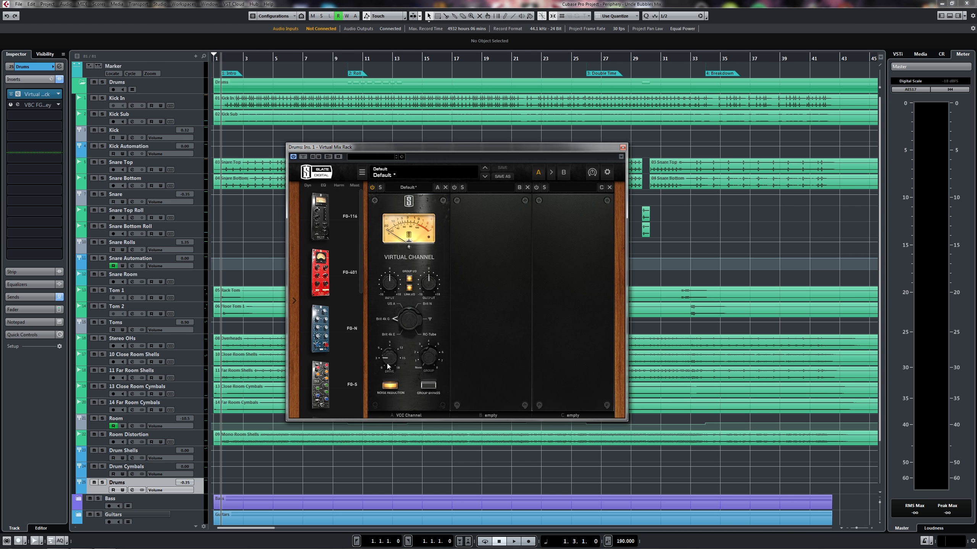
{"action": "mouse_move", "coordinate": [387, 366]}
{"action": "left_click", "coordinate": [623, 147]}
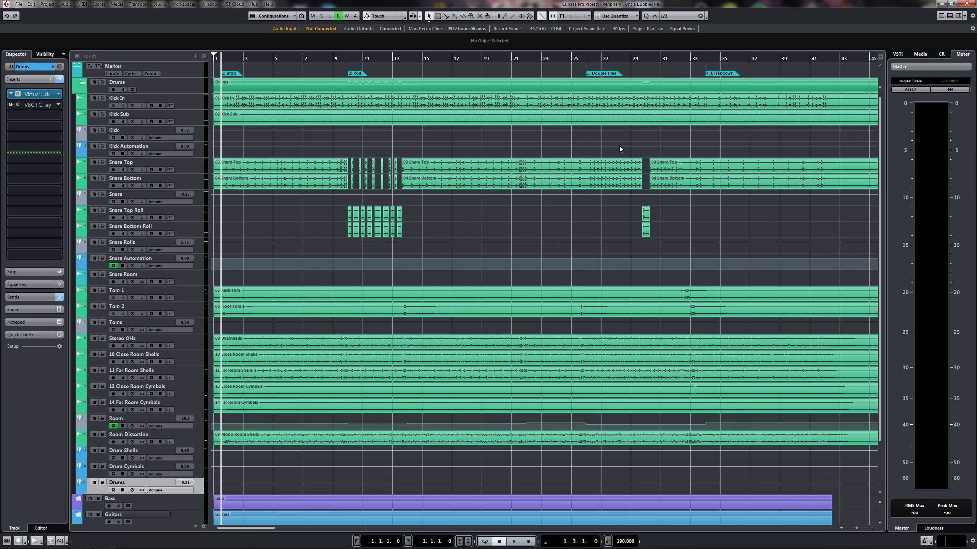
Activate the FabFilter Pro-Q 2 insert on the Stereo OHs track and open its editor
{"action": "scroll", "coordinate": [183, 292], "scroll_direction": "down", "scroll_amount": 3}
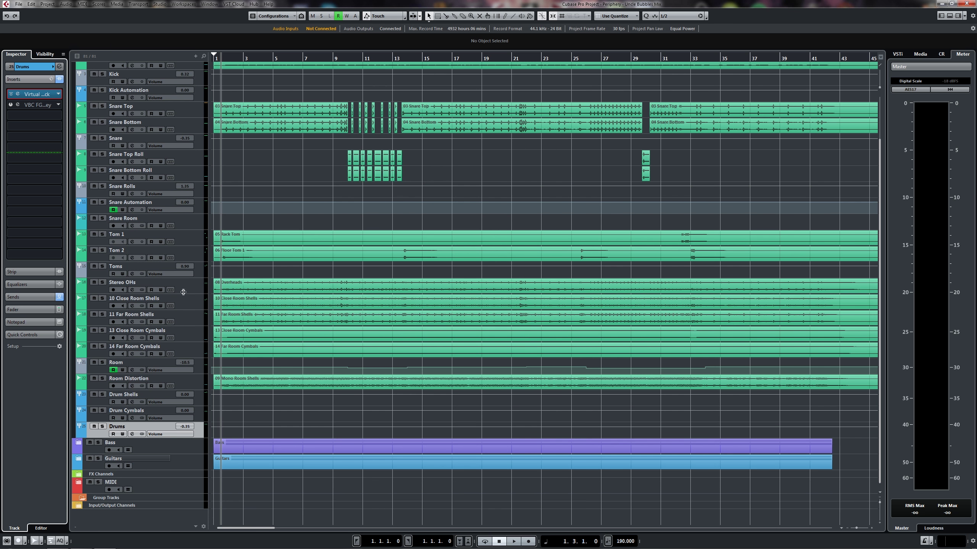
{"action": "left_click", "coordinate": [32, 295]}
{"action": "scroll", "coordinate": [364, 222], "scroll_direction": "up", "scroll_amount": 3}
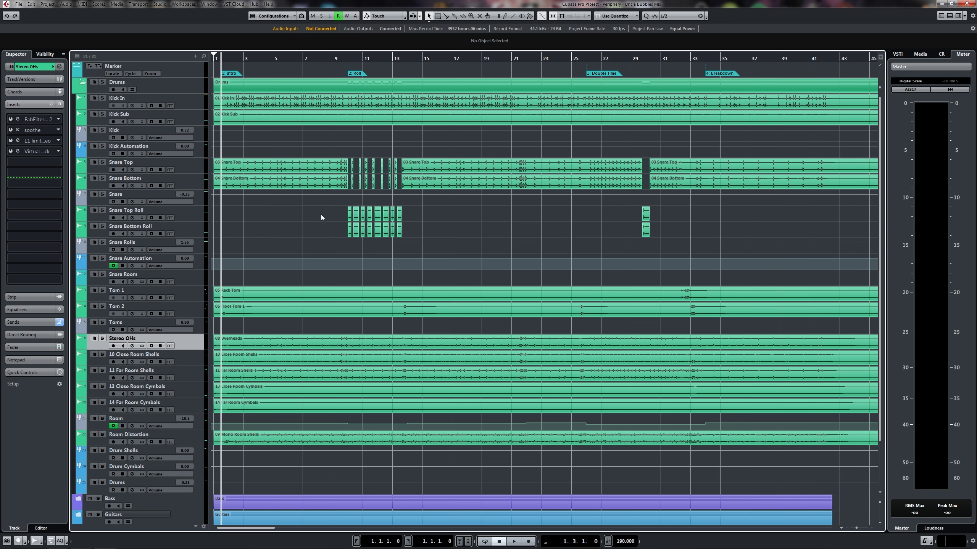
{"action": "left_click", "coordinate": [11, 120]}
{"action": "left_click", "coordinate": [18, 120]}
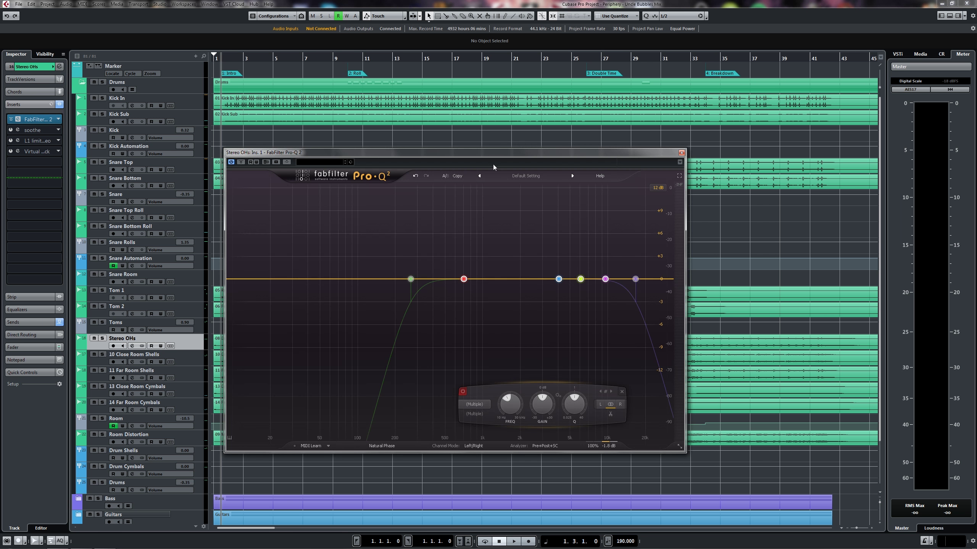
{"action": "left_click_drag", "start_coordinate": [516, 150], "coordinate": [527, 144]}
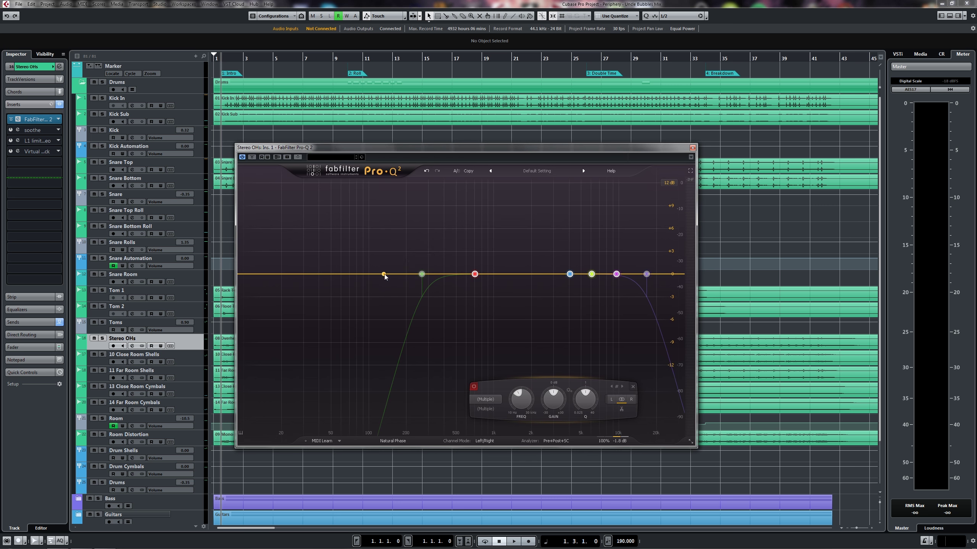
Solo and play the Stereo OHs track, enabling the low-cut band in Pro-Q 2 before stopping playback
{"action": "key", "text": "s"}
{"action": "key", "text": "space"}
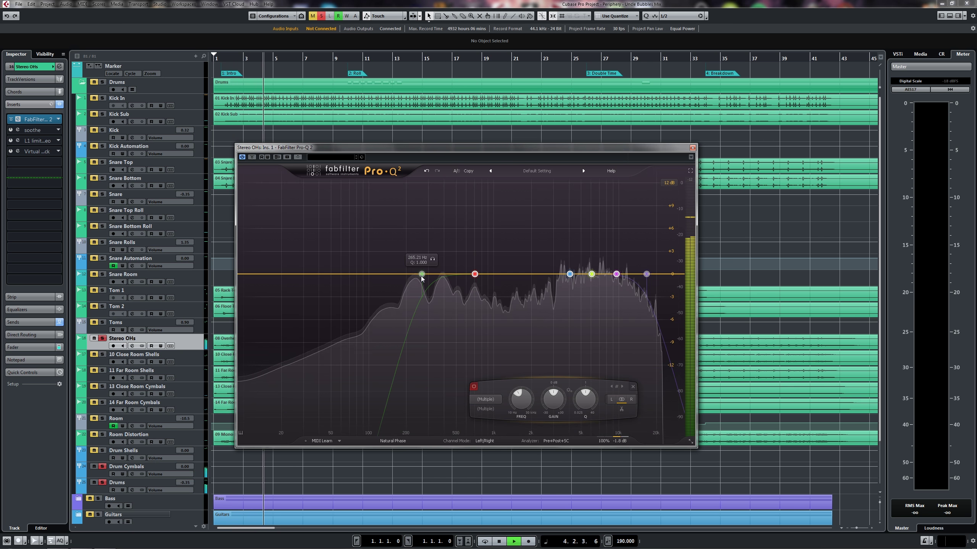
{"action": "left_click", "coordinate": [421, 276], "text": "alt"}
{"action": "key", "text": "space"}
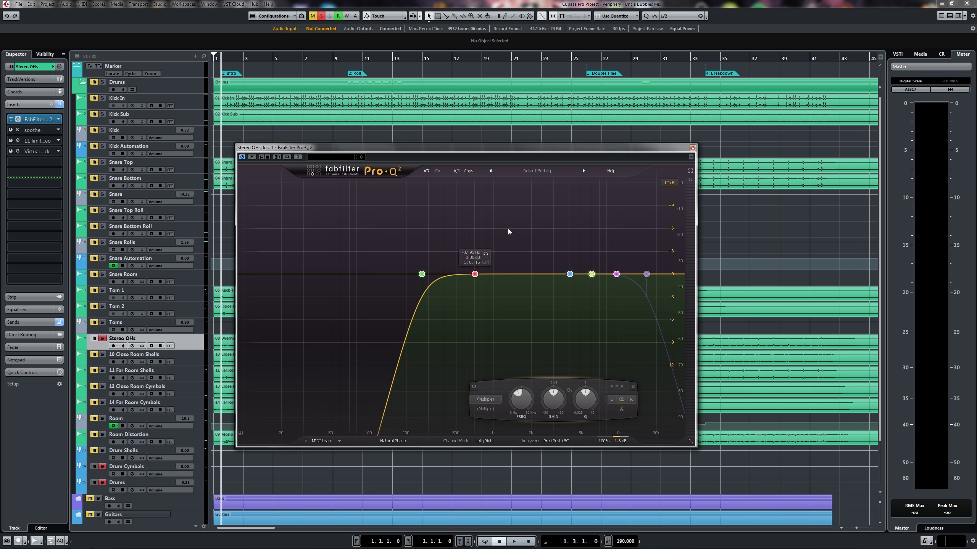
Cut the 707.93 Hz bell band on the overheads by about 10.8 dB and audition the result
{"action": "key", "text": "space"}
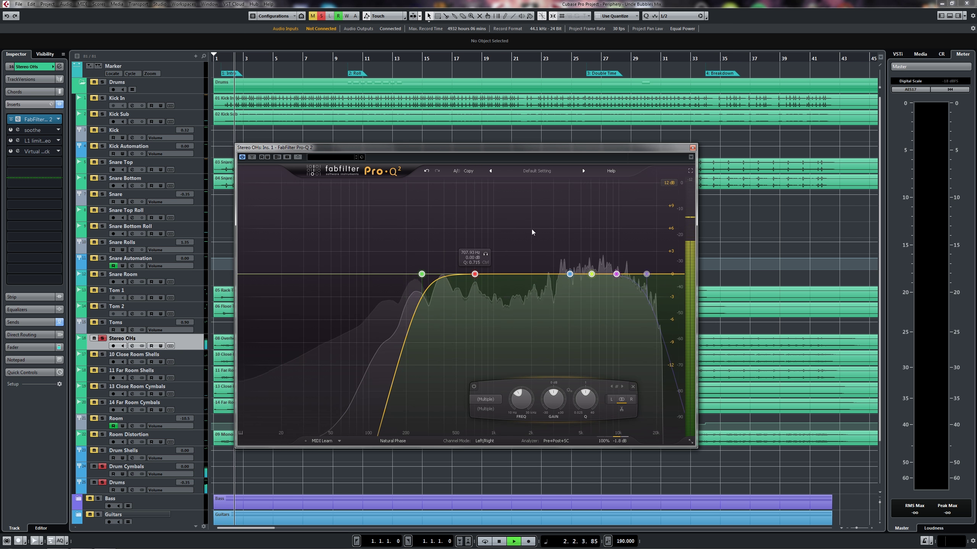
{"action": "left_click", "coordinate": [475, 274]}
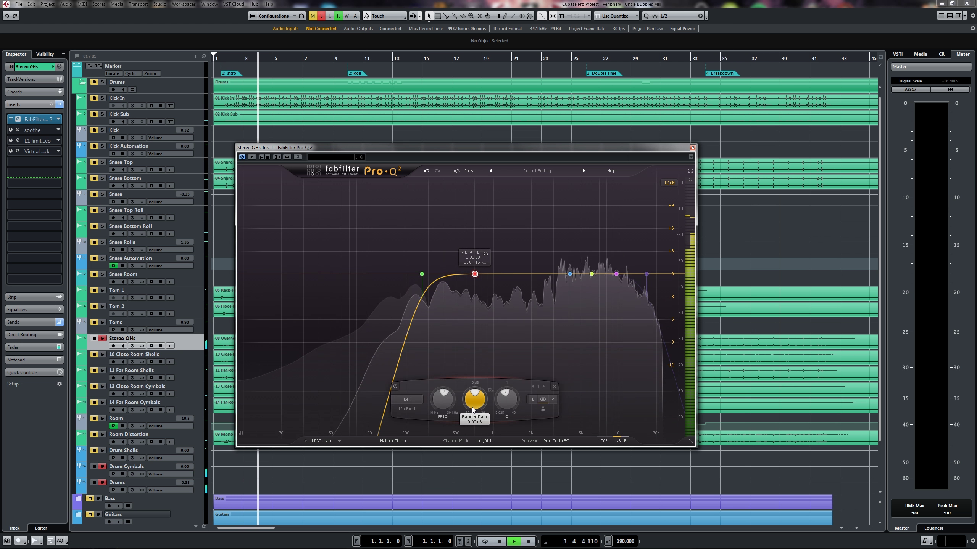
{"action": "left_click_drag", "start_coordinate": [472, 410], "coordinate": [508, 424]}
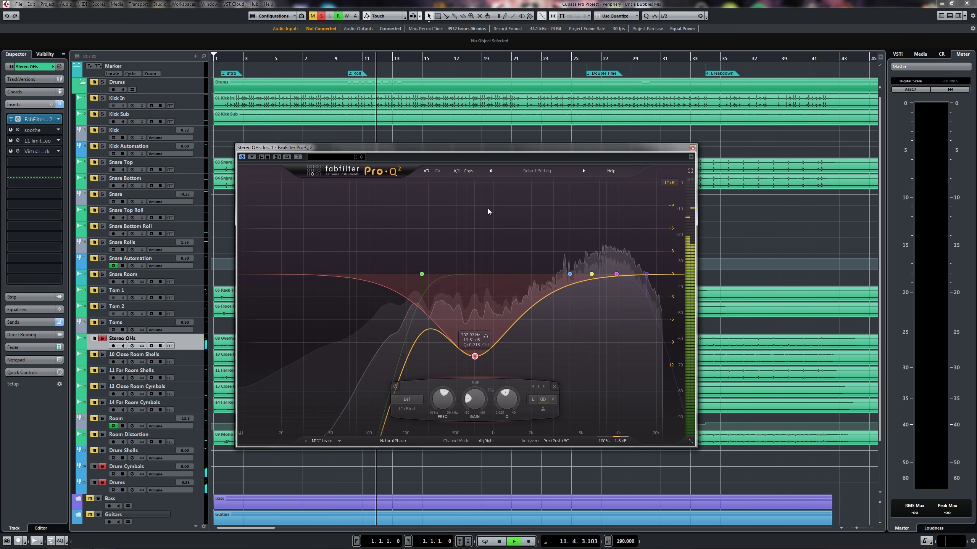
{"action": "key", "text": "space"}
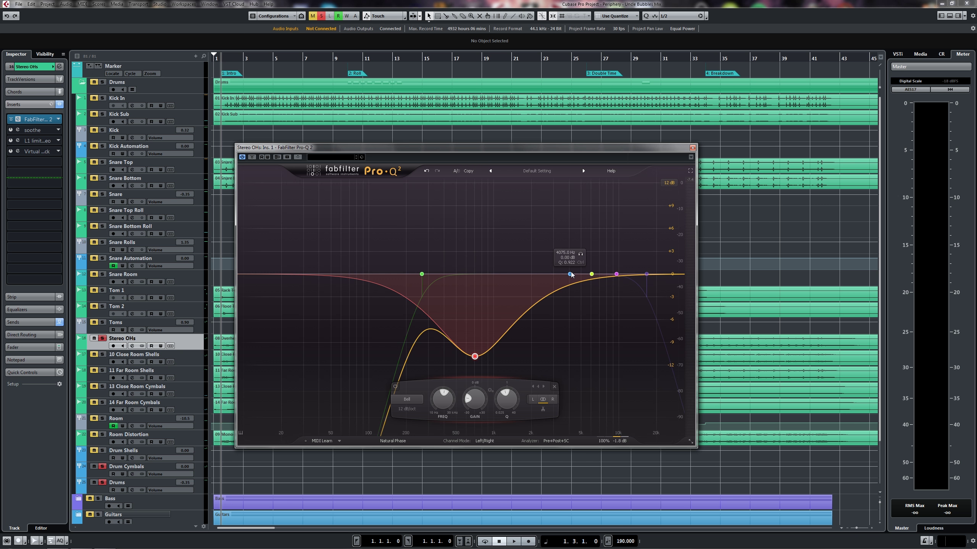
{"action": "key", "text": "space"}
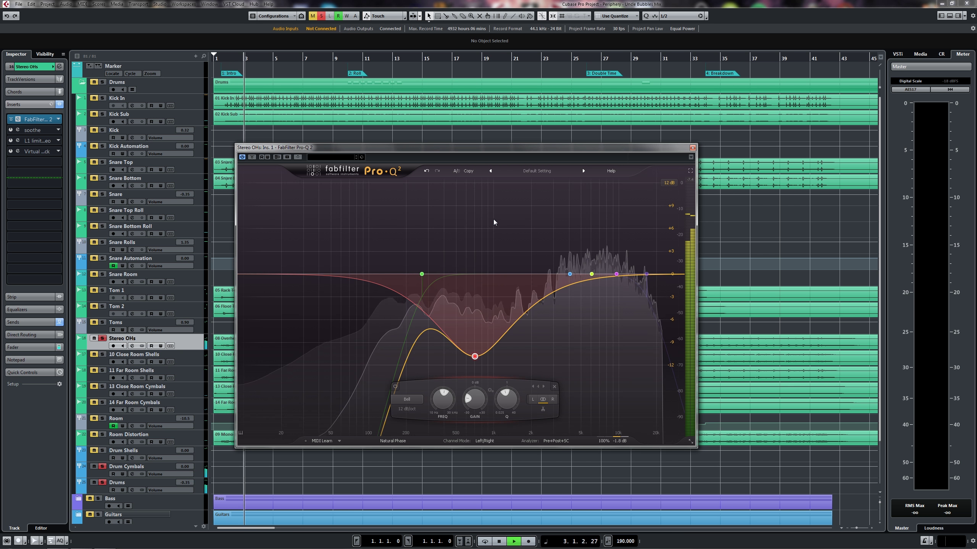
{"action": "key", "text": "space"}
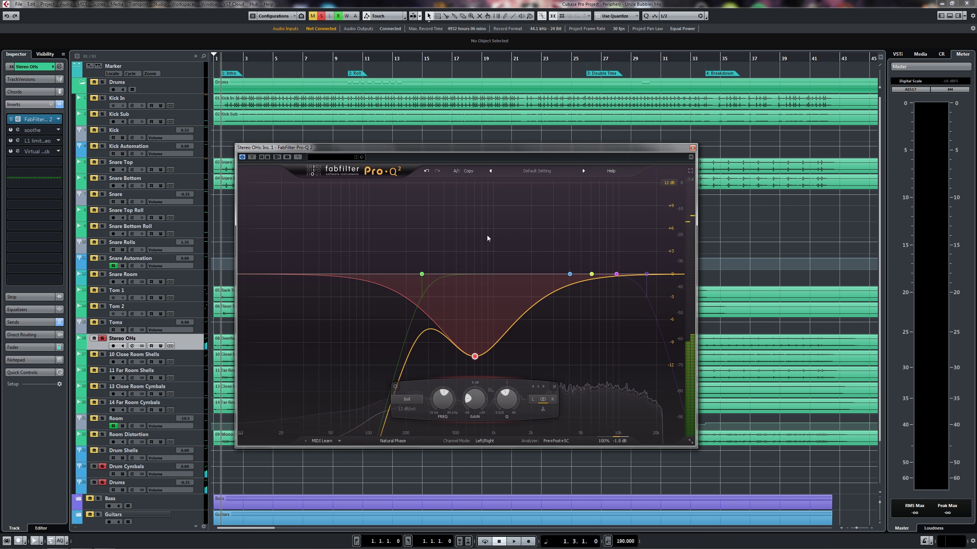
Cut the narrow band near 6 kHz on the overheads by 3.15 dB and audition the result
{"action": "left_click", "coordinate": [592, 274]}
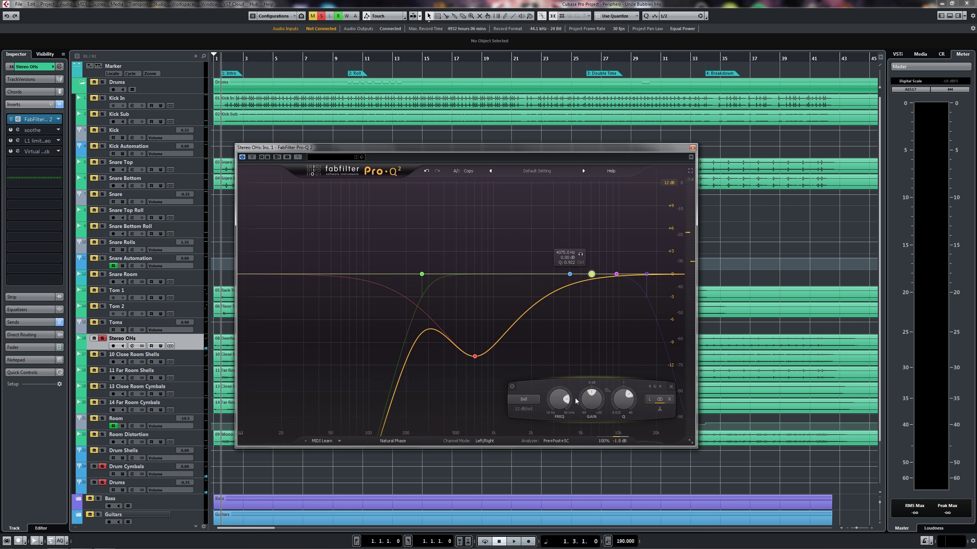
{"action": "key", "text": "space"}
{"action": "mouse_move", "coordinate": [590, 405]}
{"action": "left_mouse_down"}
{"action": "mouse_move", "coordinate": [591, 421]}
{"action": "mouse_move", "coordinate": [591, 413]}
{"action": "left_mouse_up"}
{"action": "key", "text": "space"}
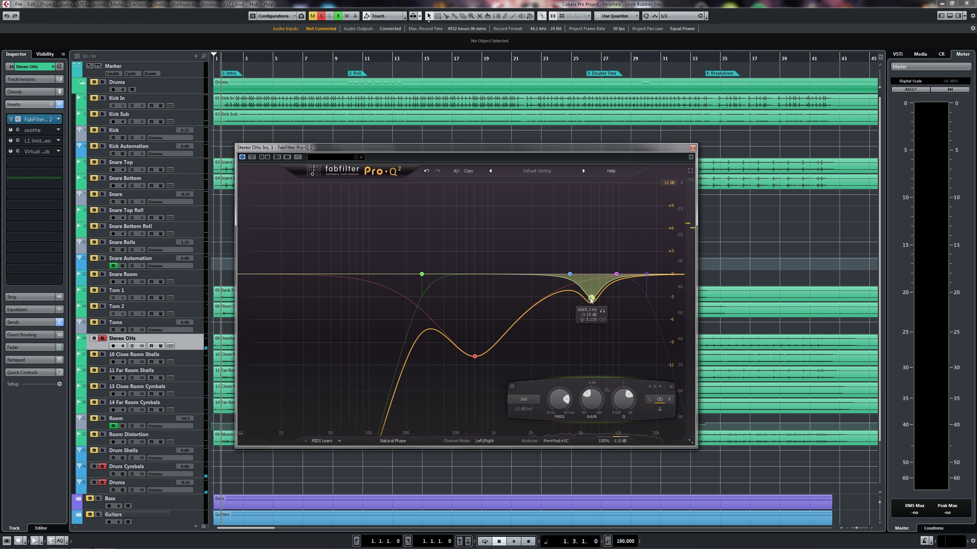
{"action": "key", "text": "space"}
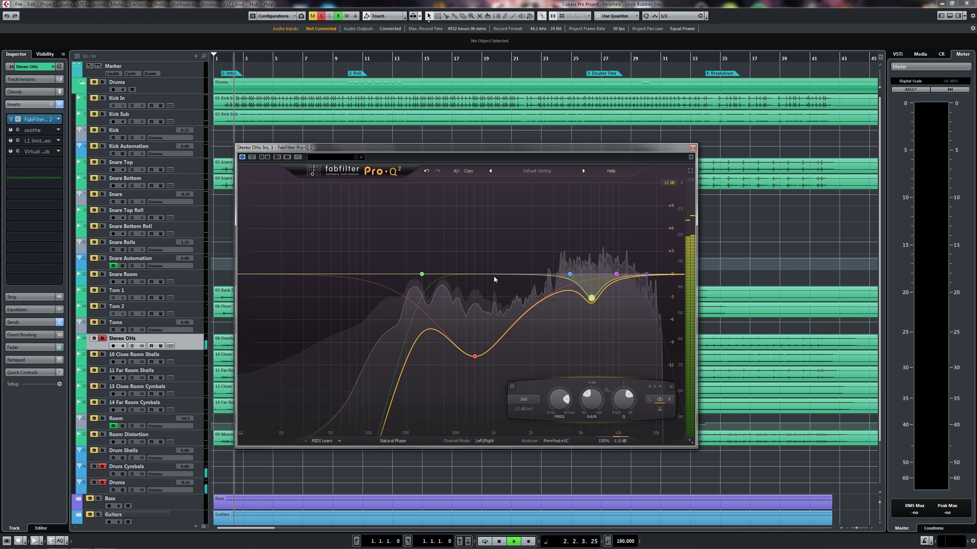
{"action": "key", "text": "space"}
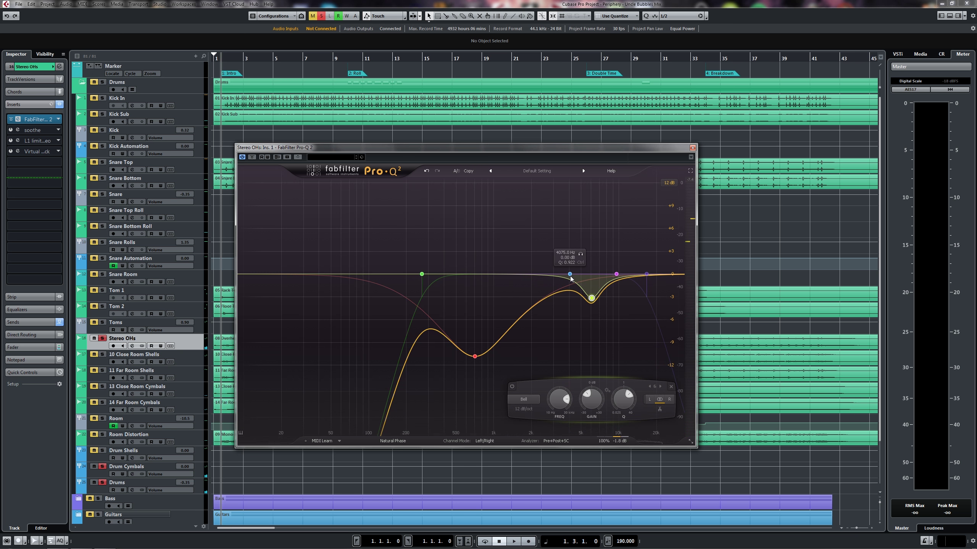
Cut the 4075 Hz bell band on the overheads by just under 6 dB while auditioning the soloed track
{"action": "left_click", "coordinate": [570, 276]}
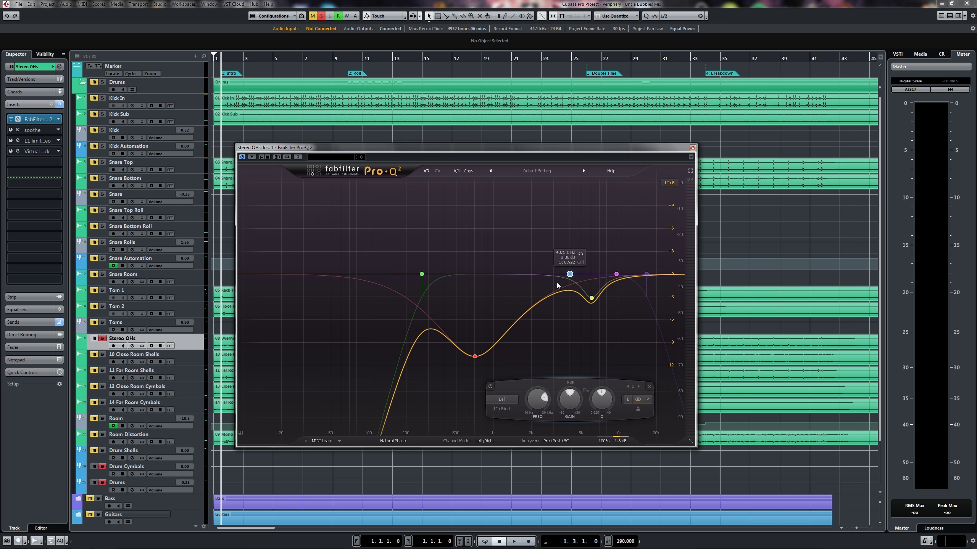
{"action": "key", "text": "space"}
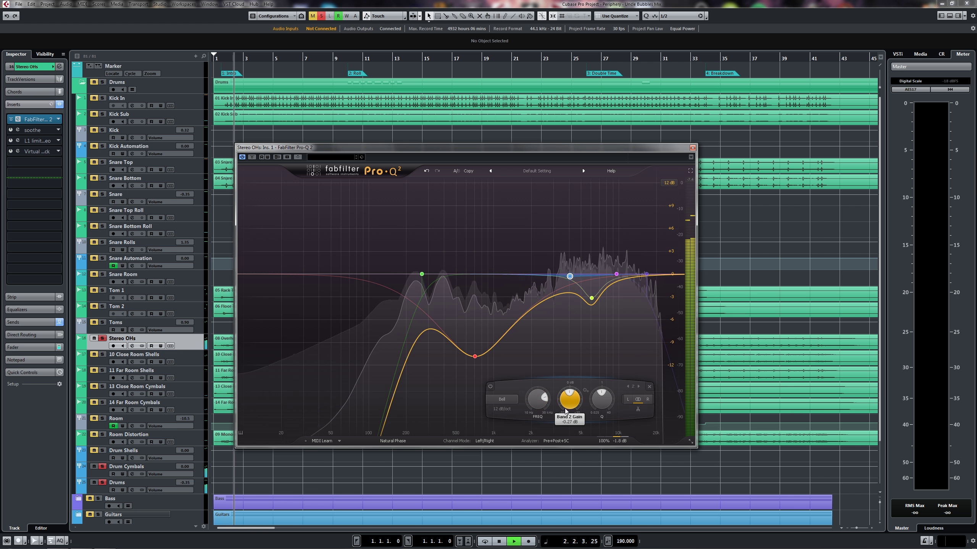
{"action": "left_click_drag", "start_coordinate": [570, 399], "coordinate": [643, 392]}
{"action": "key", "text": "space"}
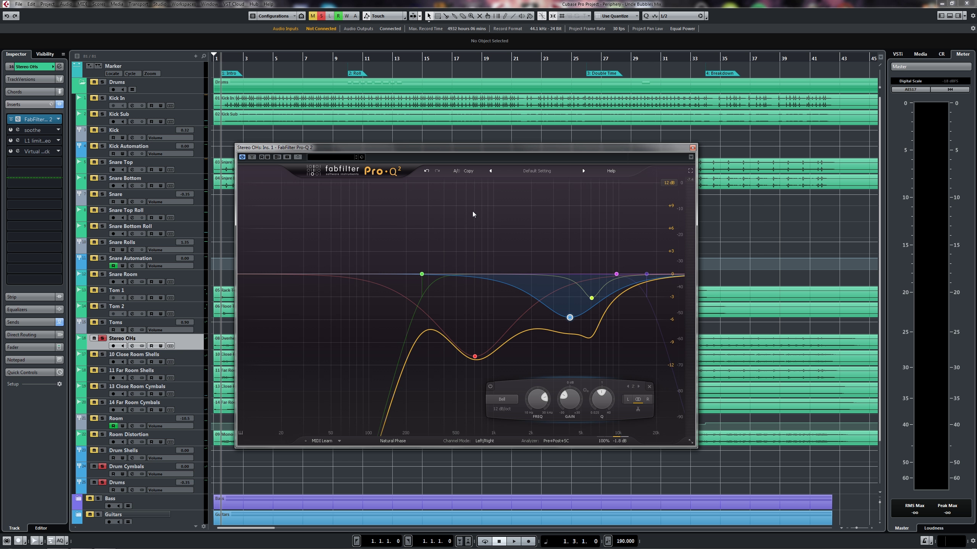
Boost the high-shelf band near 9.6 kHz by about 2.6 dB during playback and enable the high-cut band
{"action": "mouse_move", "coordinate": [575, 320]}
{"action": "left_click", "coordinate": [617, 274]}
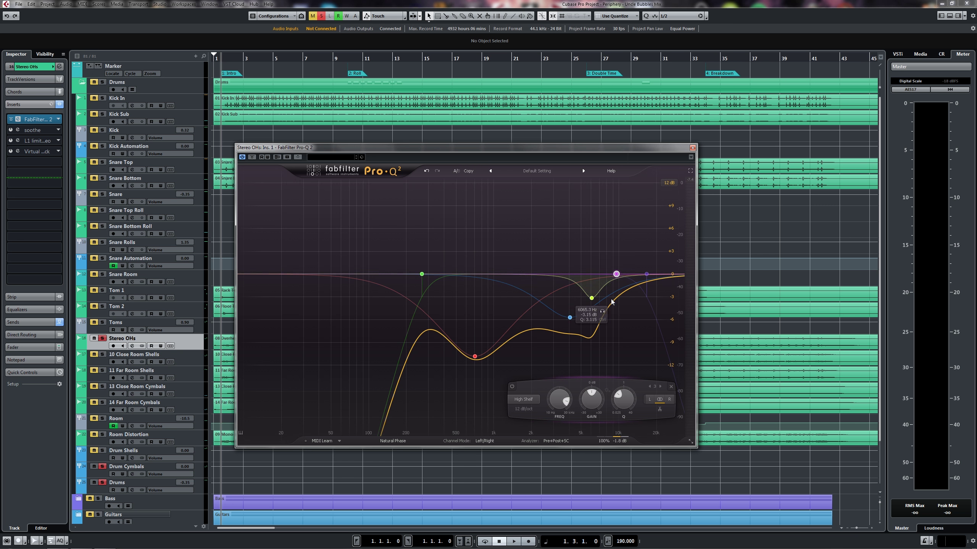
{"action": "key", "text": "space"}
{"action": "left_click_drag", "start_coordinate": [592, 402], "coordinate": [694, 316]}
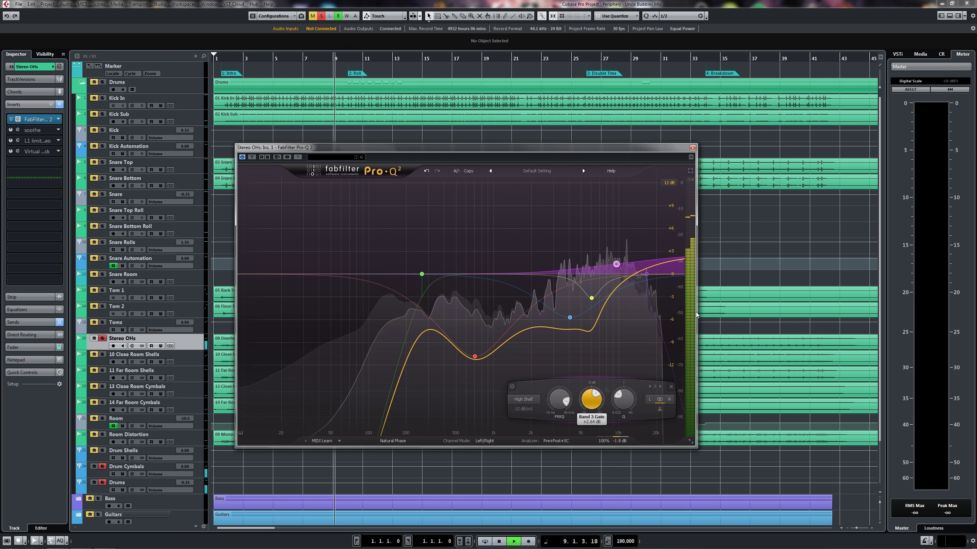
{"action": "key", "text": "space"}
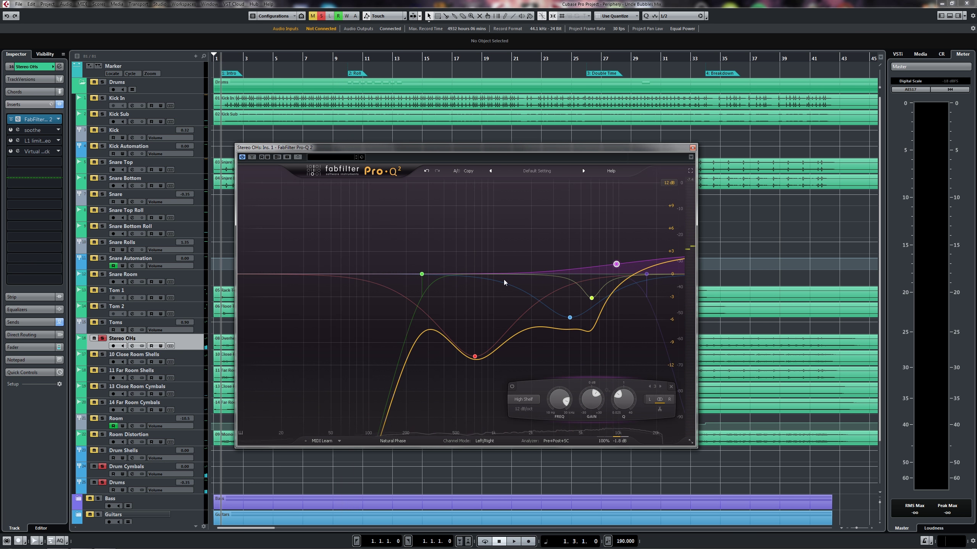
{"action": "double_click", "coordinate": [647, 274]}
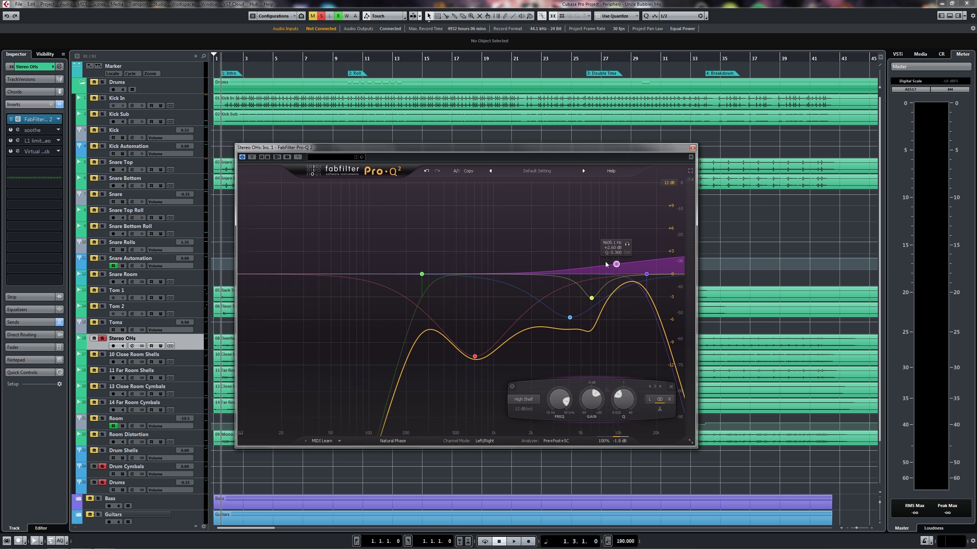
Unsolo the overheads and compare the full mix with the Pro-Q 2 insert bypassed and active
{"action": "key", "text": "space"}
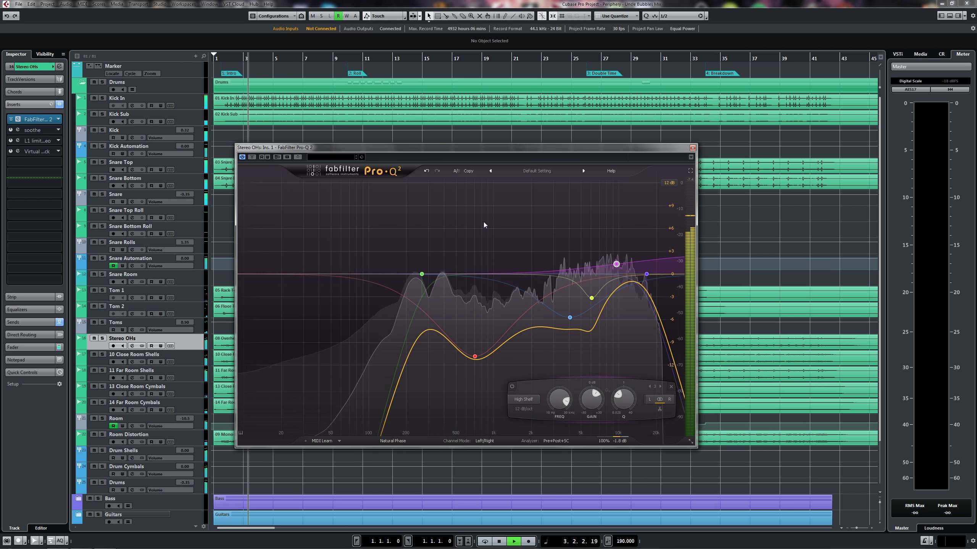
{"action": "key", "text": "s"}
{"action": "left_click", "coordinate": [252, 157]}
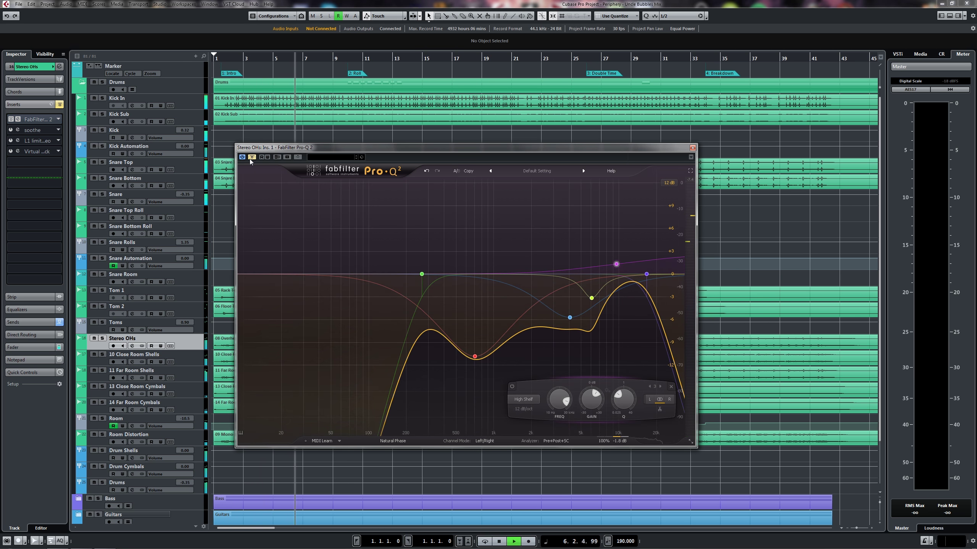
{"action": "left_click", "coordinate": [251, 157]}
{"action": "left_click", "coordinate": [251, 157]}
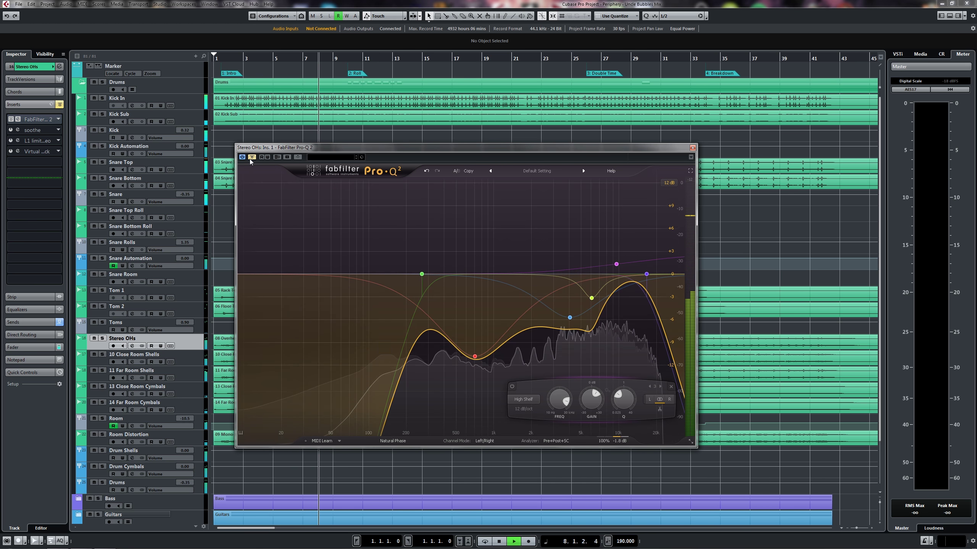
{"action": "left_click", "coordinate": [251, 157]}
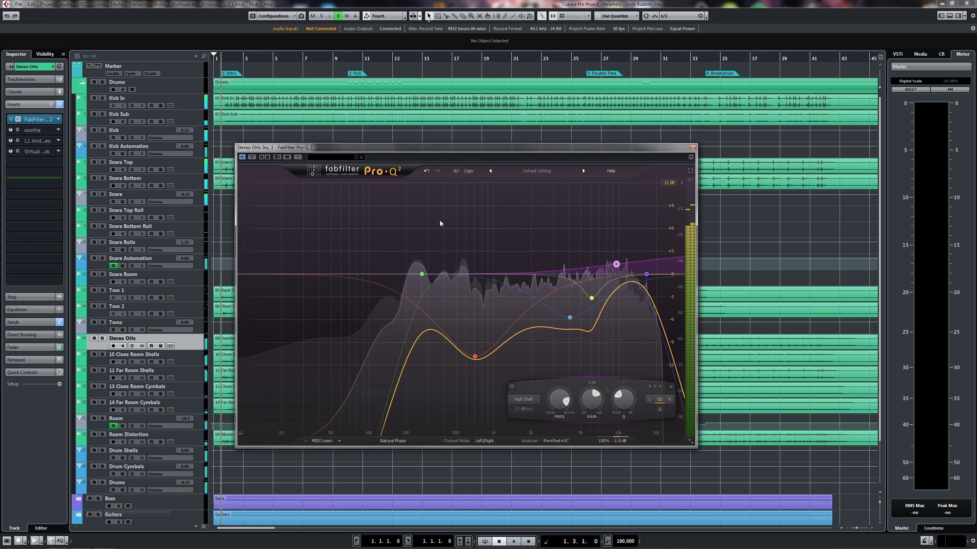
{"action": "key", "text": "space"}
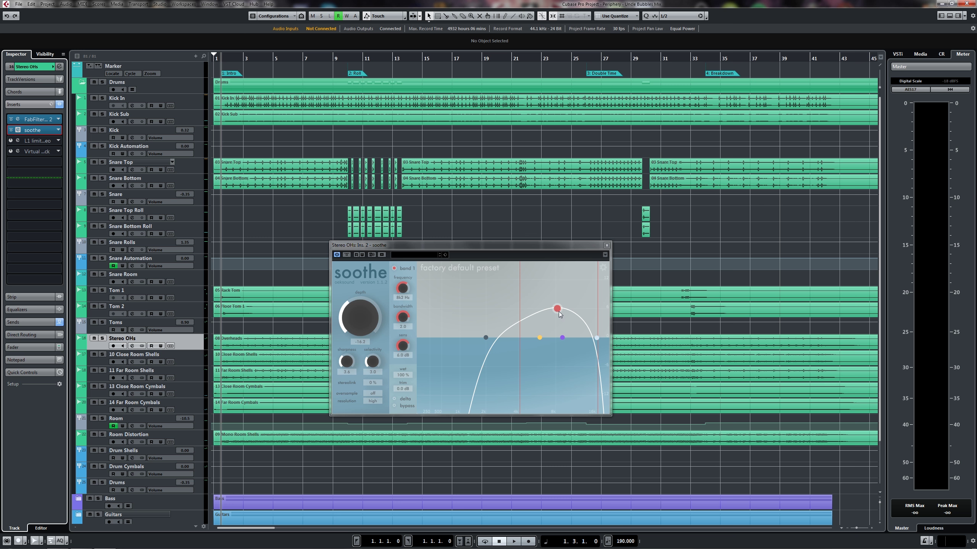
Solo the Stereo OHs and fine-tune band 1's sensitivity in the soothe insert while auditioning
{"action": "key", "text": "s"}
{"action": "key", "text": "space"}
{"action": "mouse_move", "coordinate": [560, 313]}
{"action": "left_mouse_down"}
{"action": "mouse_move", "coordinate": [502, 286]}
{"action": "mouse_move", "coordinate": [558, 281]}
{"action": "mouse_move", "coordinate": [559, 311]}
{"action": "left_mouse_up"}
{"action": "key", "text": "space"}
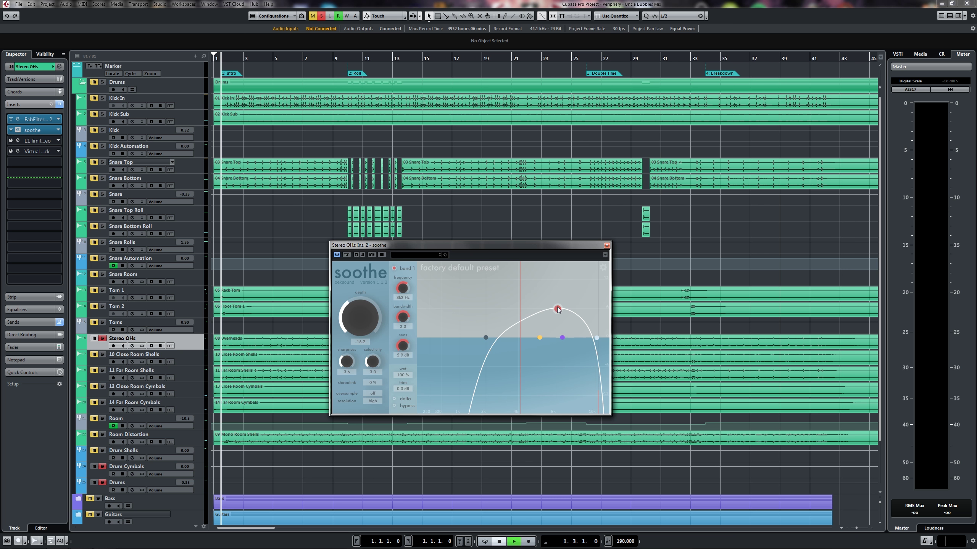
Slightly adjust soothe's depth on the overheads during playback and audition the result
{"action": "key", "text": "space"}
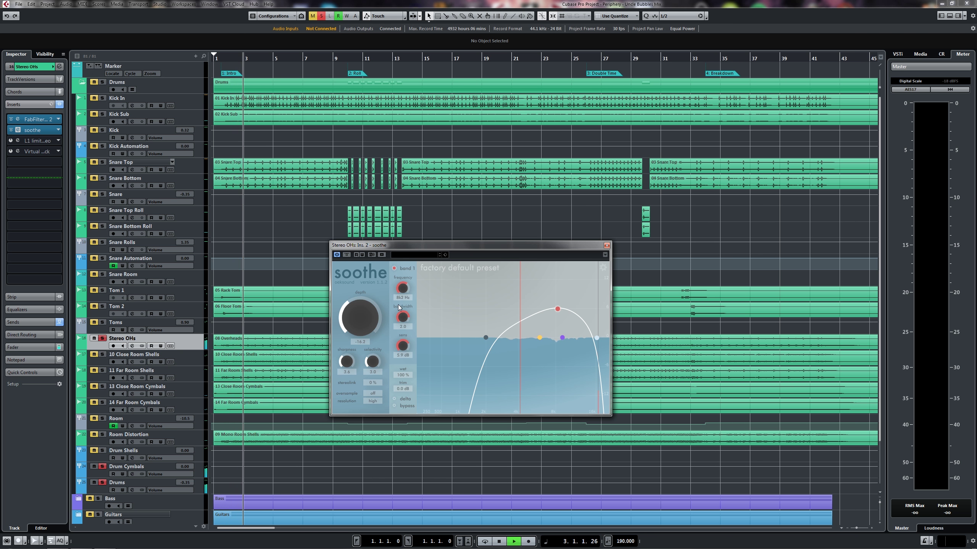
{"action": "mouse_move", "coordinate": [359, 324]}
{"action": "left_mouse_down"}
{"action": "mouse_move", "coordinate": [374, 273]}
{"action": "mouse_move", "coordinate": [353, 321]}
{"action": "left_mouse_up"}
{"action": "key", "text": "space"}
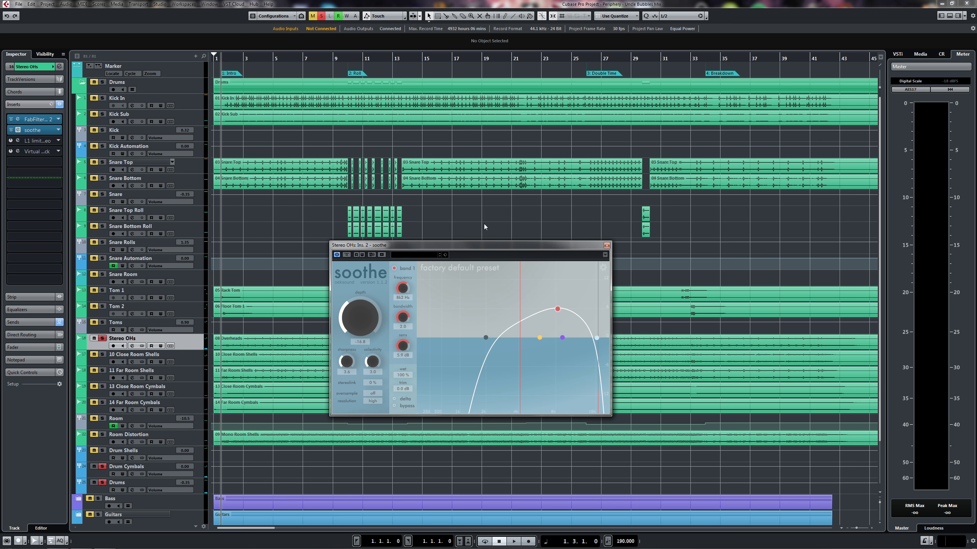
{"action": "key", "text": "space"}
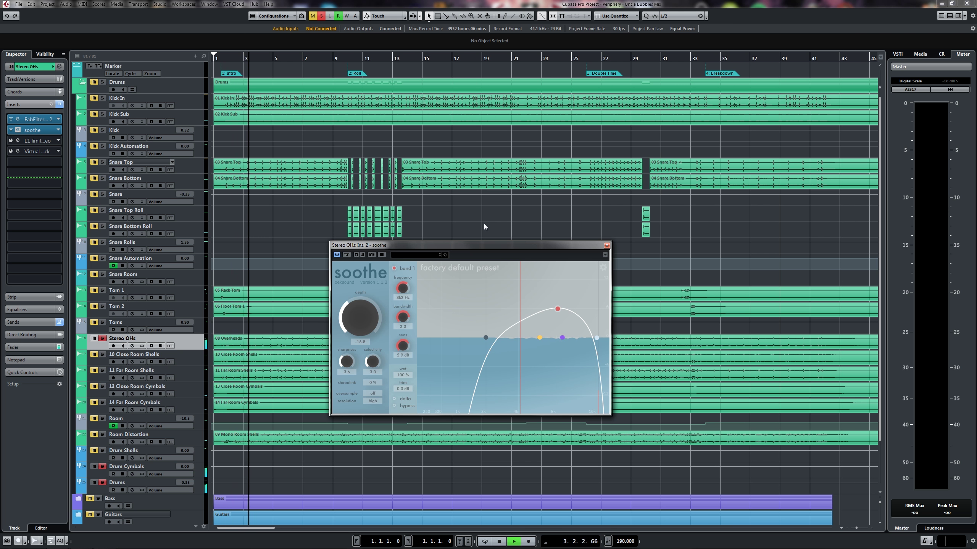
{"action": "key", "text": "space"}
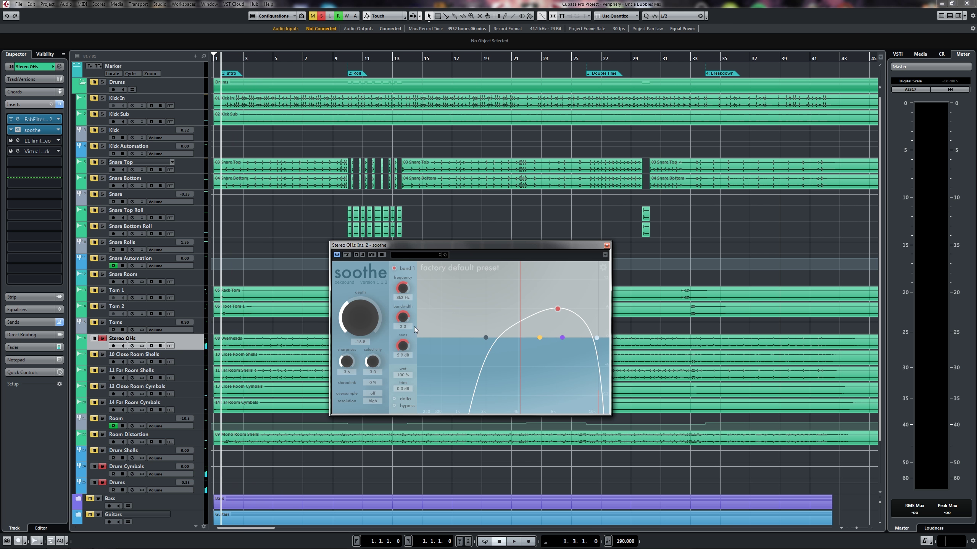
Activate the L1 limiter insert on the overheads and compare the soloed track with it bypassed and active
{"action": "left_click_drag", "start_coordinate": [487, 246], "coordinate": [489, 245]}
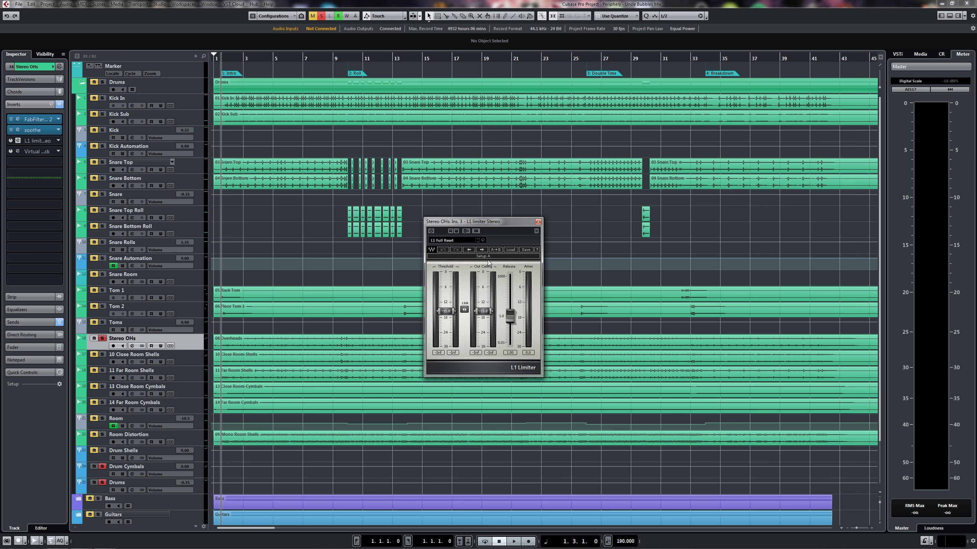
{"action": "left_click", "coordinate": [431, 232]}
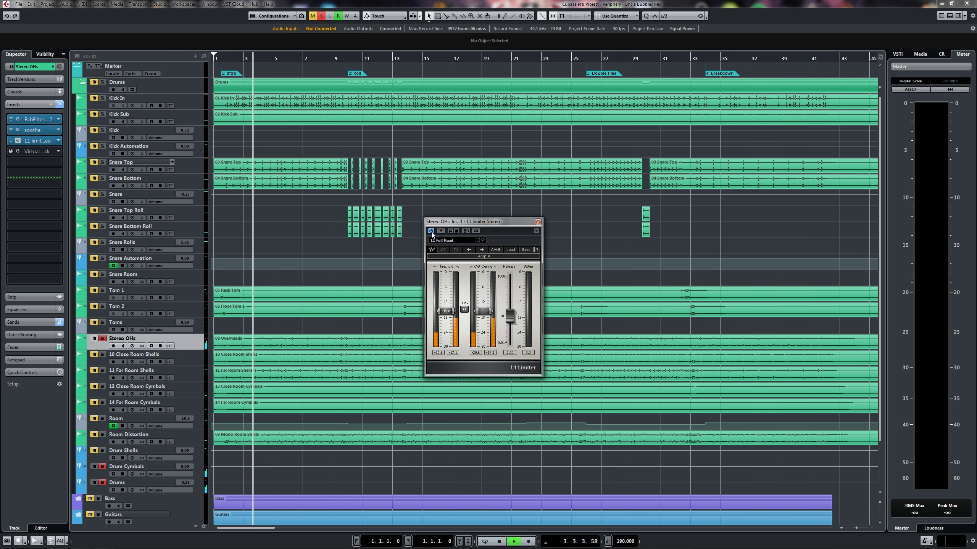
{"action": "left_click", "coordinate": [442, 231]}
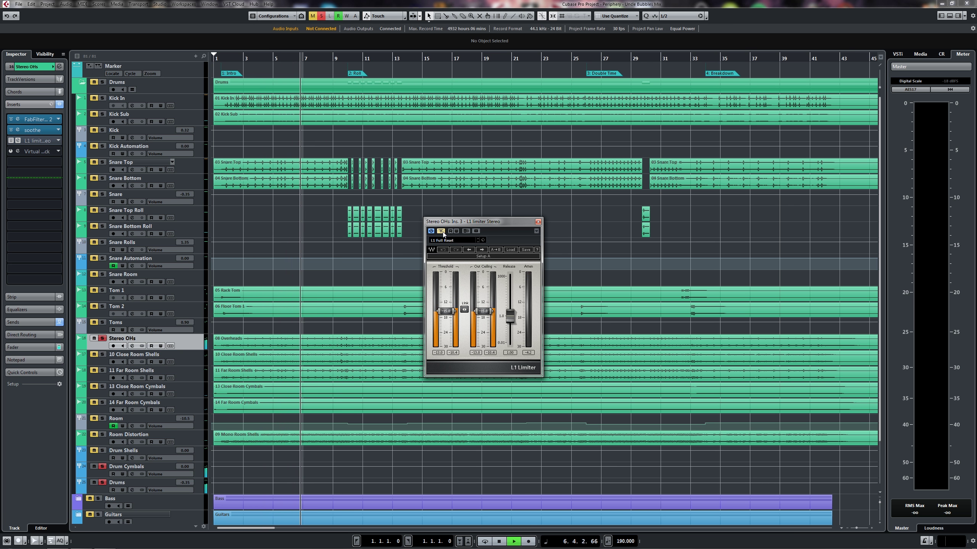
{"action": "left_click", "coordinate": [442, 232]}
{"action": "left_click", "coordinate": [442, 232]}
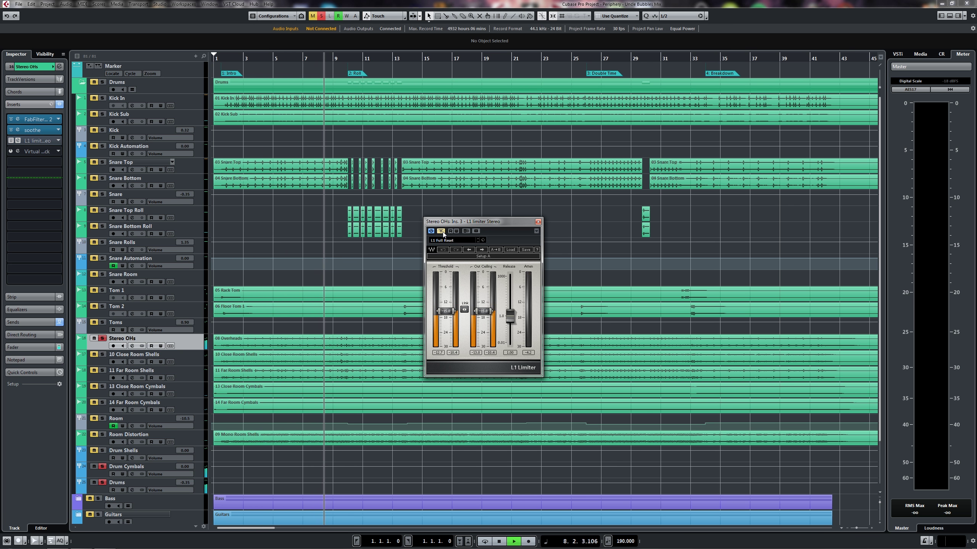
{"action": "left_click", "coordinate": [442, 232]}
{"action": "key", "text": "space"}
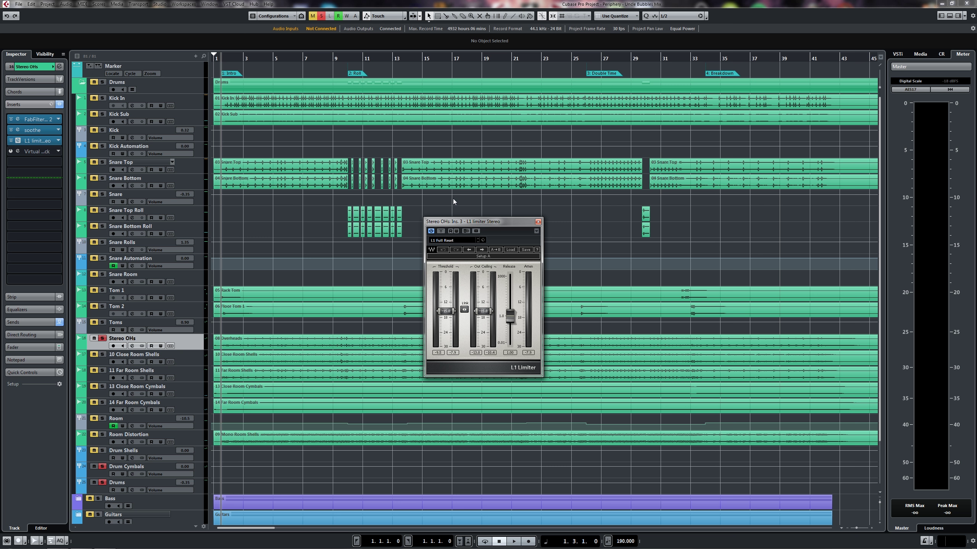
Solo the Drums folder and compare the drum mix with the overheads' L1 limiter bypassed and active
{"action": "left_click", "coordinate": [465, 310]}
{"action": "left_click", "coordinate": [102, 82]}
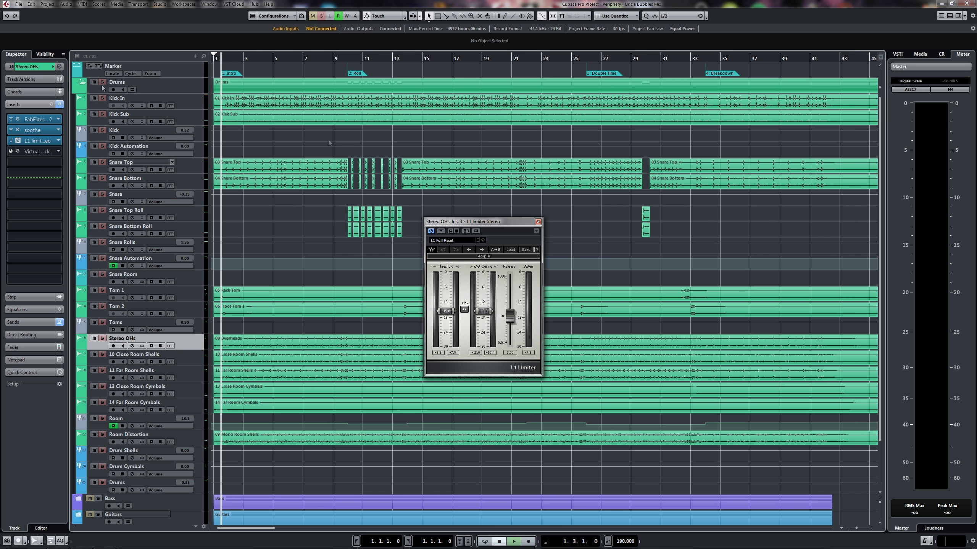
{"action": "key", "text": "space"}
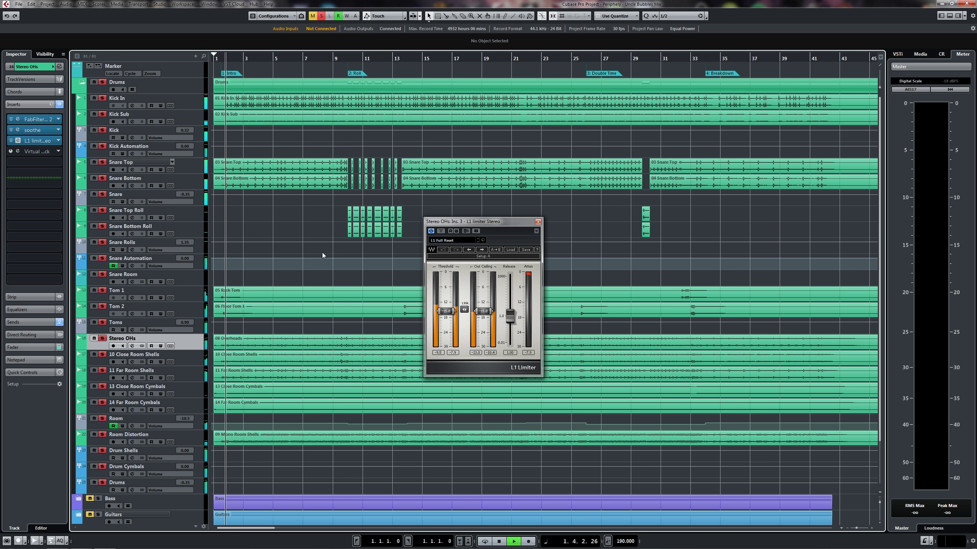
{"action": "left_click", "coordinate": [441, 232]}
{"action": "left_click", "coordinate": [441, 231]}
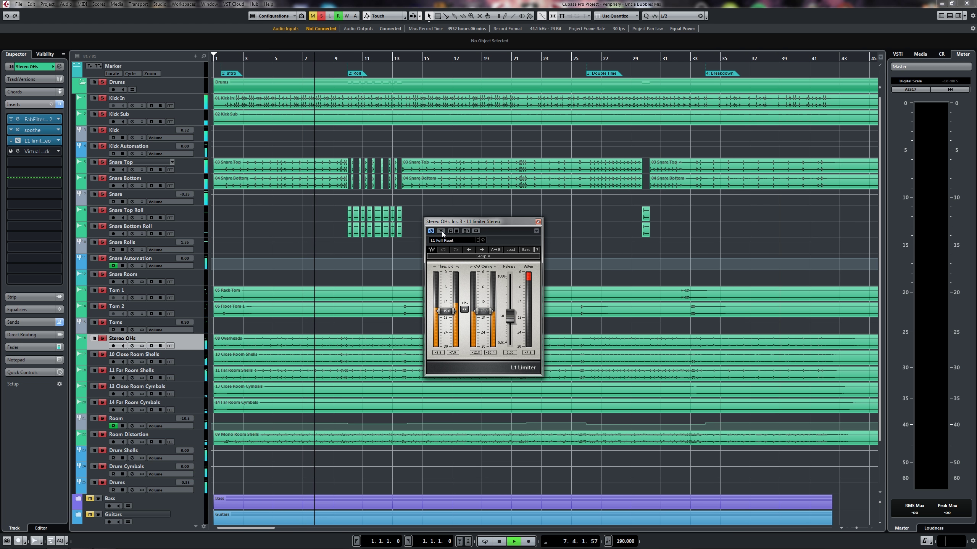
{"action": "key", "text": "space"}
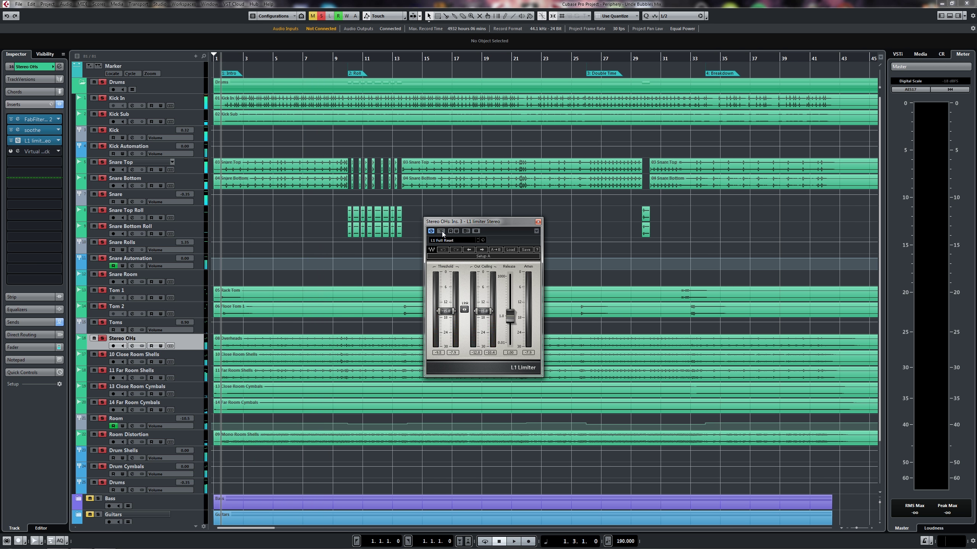
Activate the Virtual Mix Rack insert on Stereo OHs and open its Virtual Channel and FG-401 modules
{"action": "left_click", "coordinate": [39, 151]}
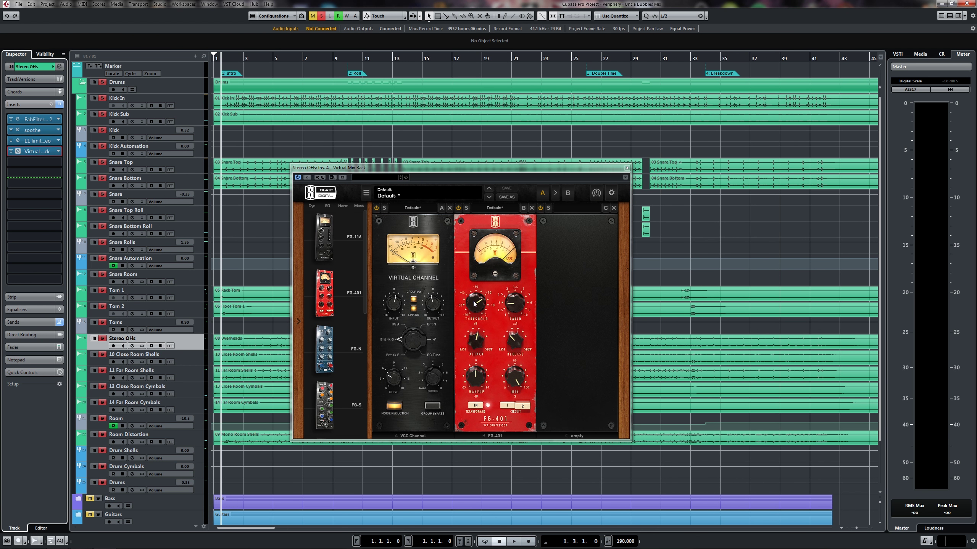
{"action": "mouse_move", "coordinate": [474, 305]}
{"action": "mouse_move", "coordinate": [514, 307]}
{"action": "mouse_move", "coordinate": [474, 343]}
Audition the soloed overheads while switching the FG-401 compressor and Virtual Channel modules off and on
{"action": "key", "text": "space"}
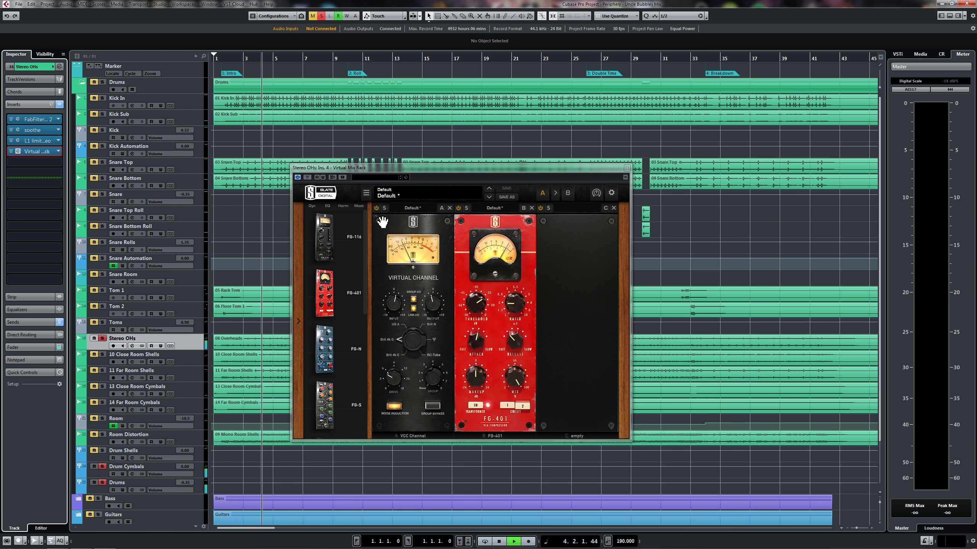
{"action": "left_click", "coordinate": [458, 208]}
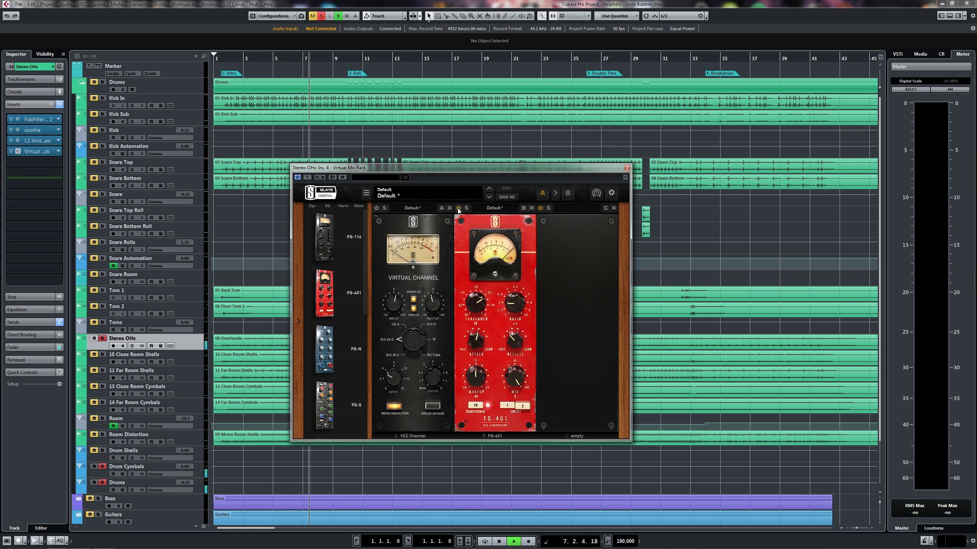
{"action": "left_click", "coordinate": [375, 207]}
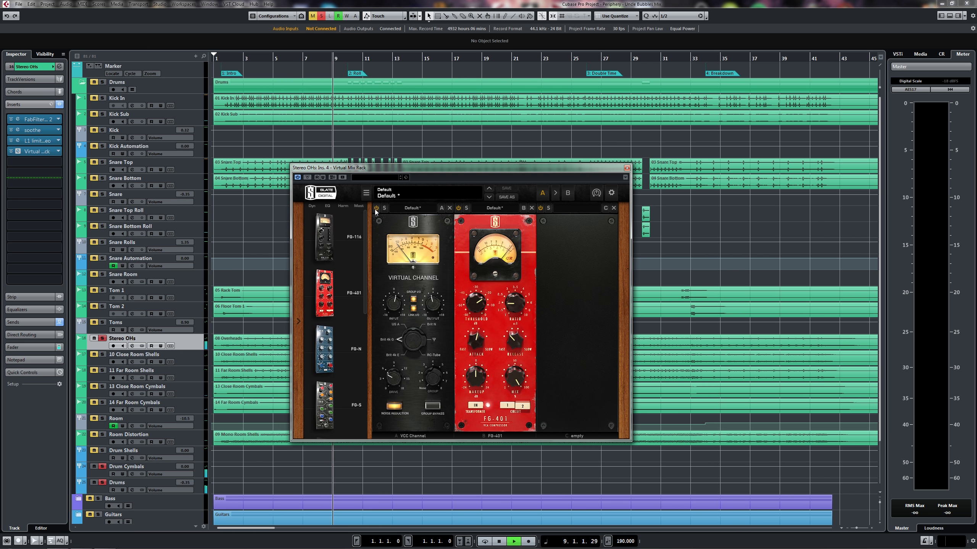
{"action": "key", "text": "space"}
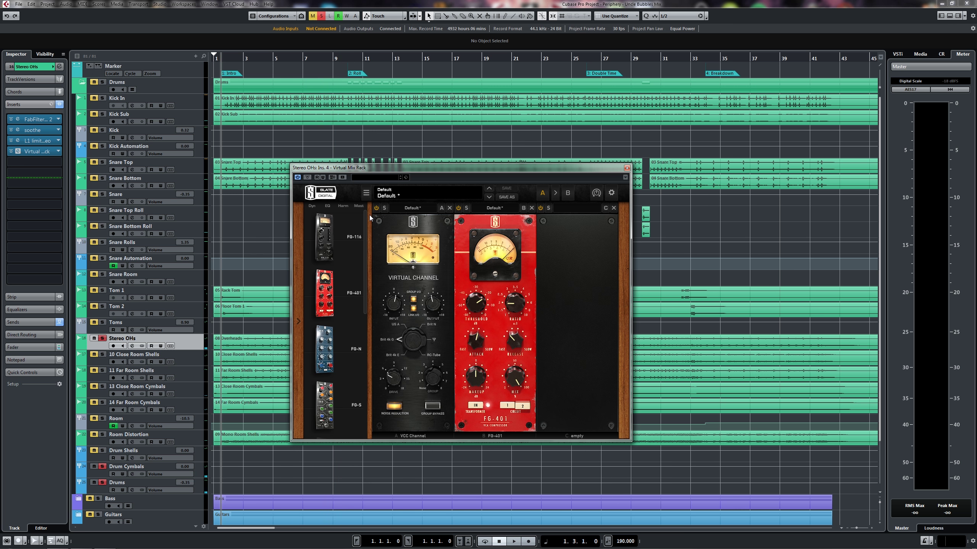
Play the full mix and compare the overheads with the Virtual Mix Rack active and bypassed
{"action": "key", "text": "space"}
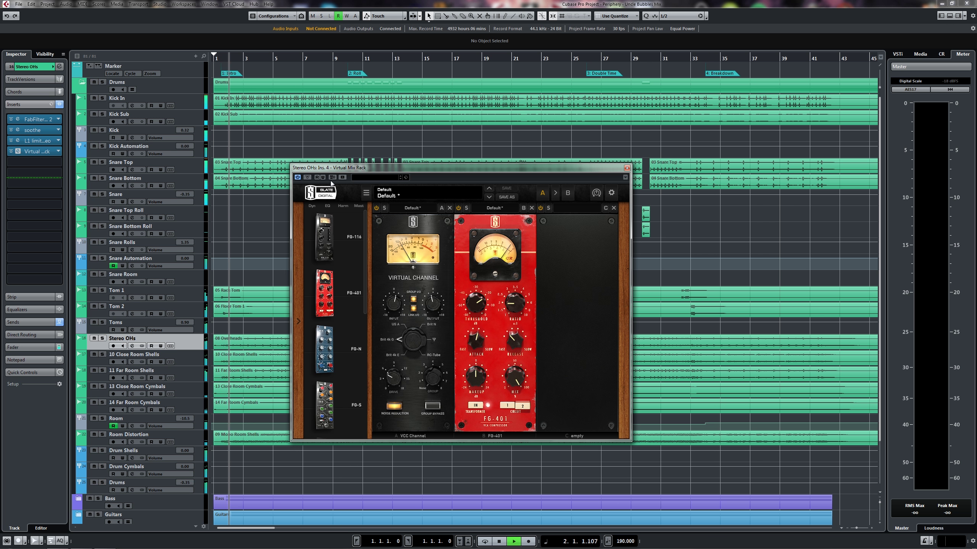
{"action": "left_click", "coordinate": [308, 177]}
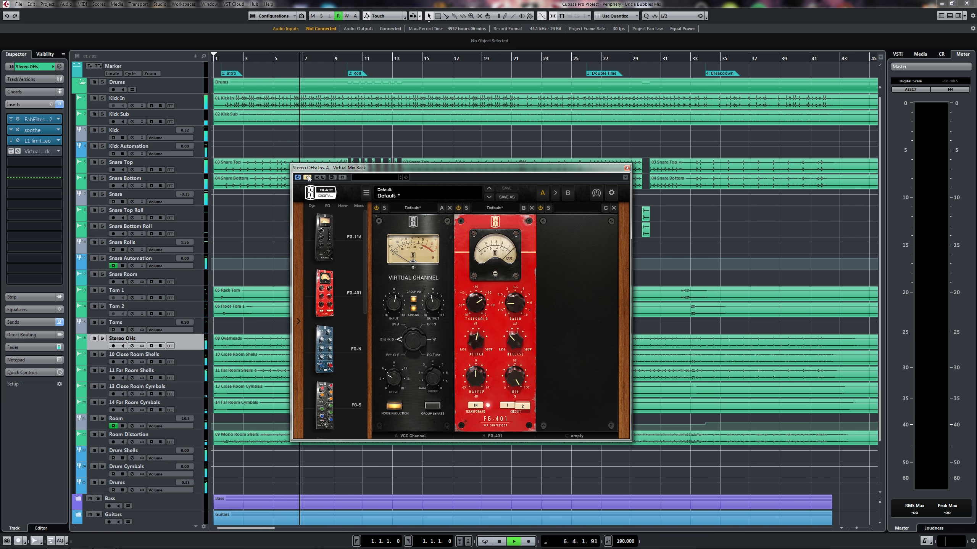
{"action": "key", "text": "space"}
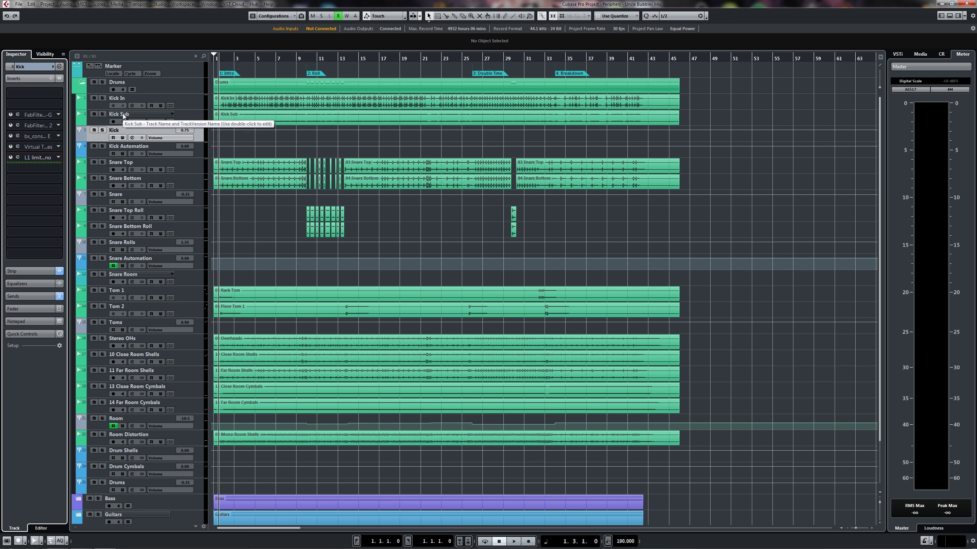
Open the Kick group's channel settings with its channel strip and EnvelopeShaper module in view
{"action": "left_click", "coordinate": [60, 66]}
{"action": "left_click_drag", "start_coordinate": [480, 163], "coordinate": [461, 167]}
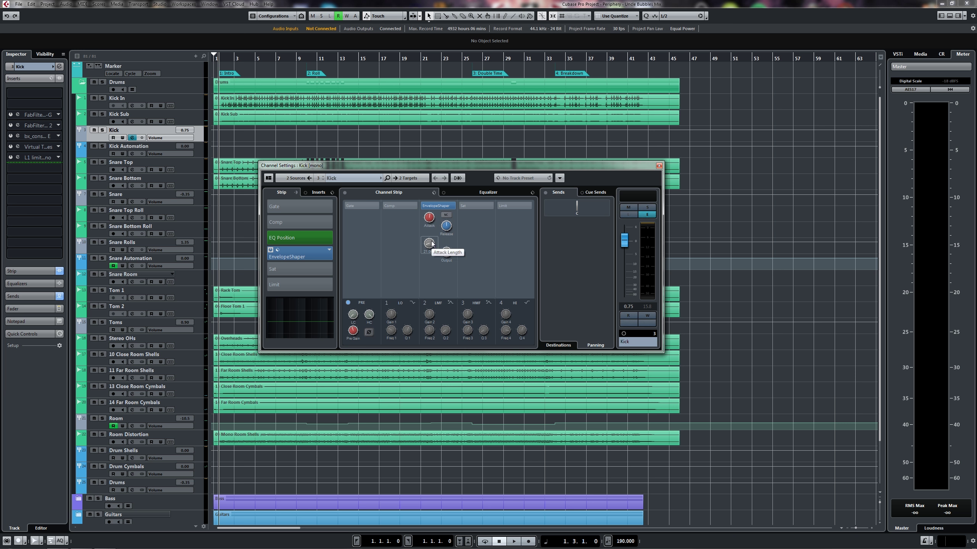
Solo the Kick group and audition it through the channel strip's EnvelopeShaper module
{"action": "key", "text": "s"}
{"action": "key", "text": "space"}
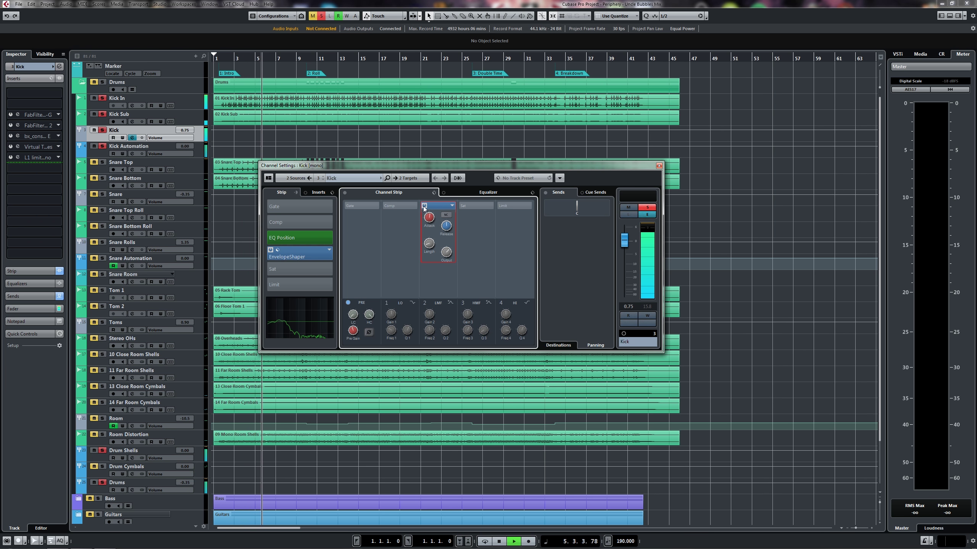
{"action": "key", "text": "space"}
{"action": "key", "text": "s"}
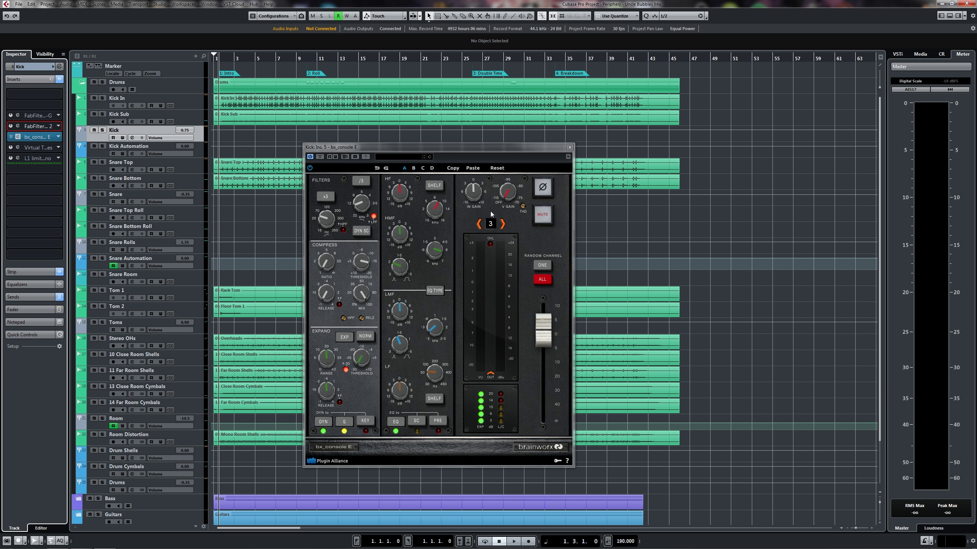
Solo the Kick and boost the HF band's gain in bx_console E while auditioning the result
{"action": "left_click_drag", "start_coordinate": [509, 195], "coordinate": [522, 178]}
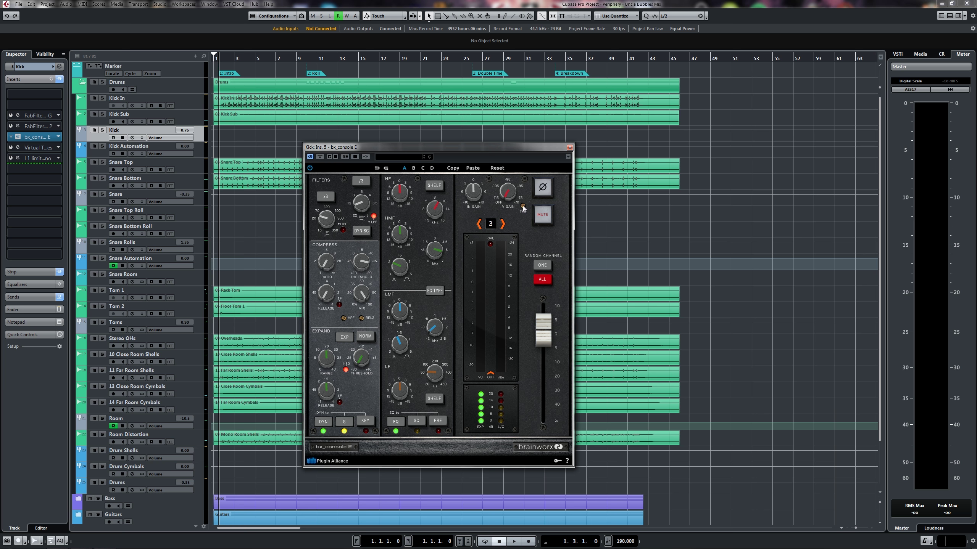
{"action": "mouse_move", "coordinate": [523, 209]}
{"action": "mouse_move", "coordinate": [364, 207]}
{"action": "key", "text": "s"}
{"action": "key", "text": "space"}
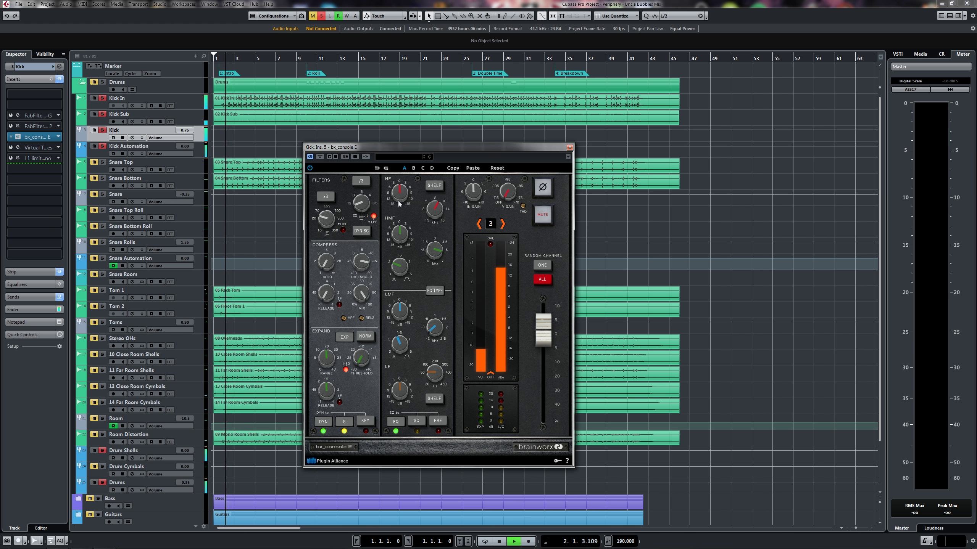
{"action": "mouse_move", "coordinate": [403, 197]}
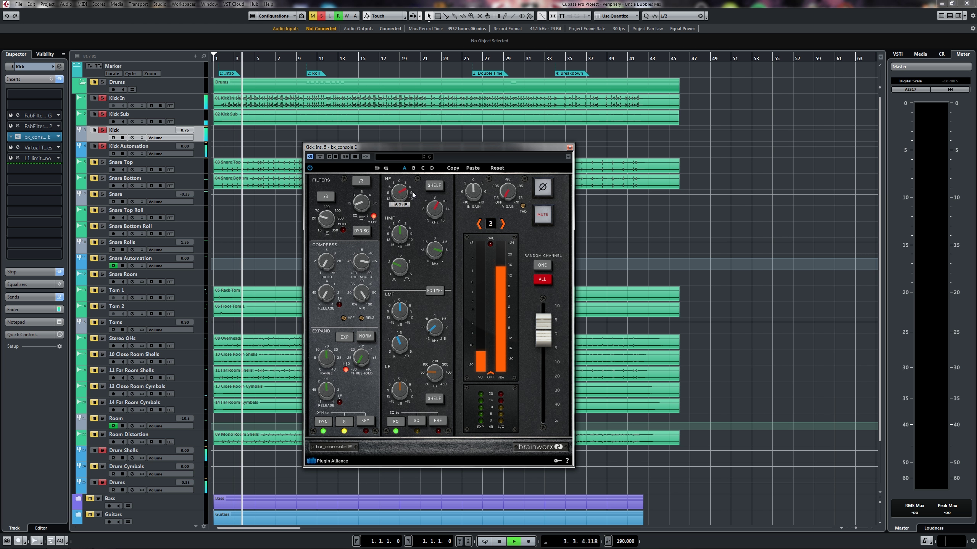
{"action": "key", "text": "space"}
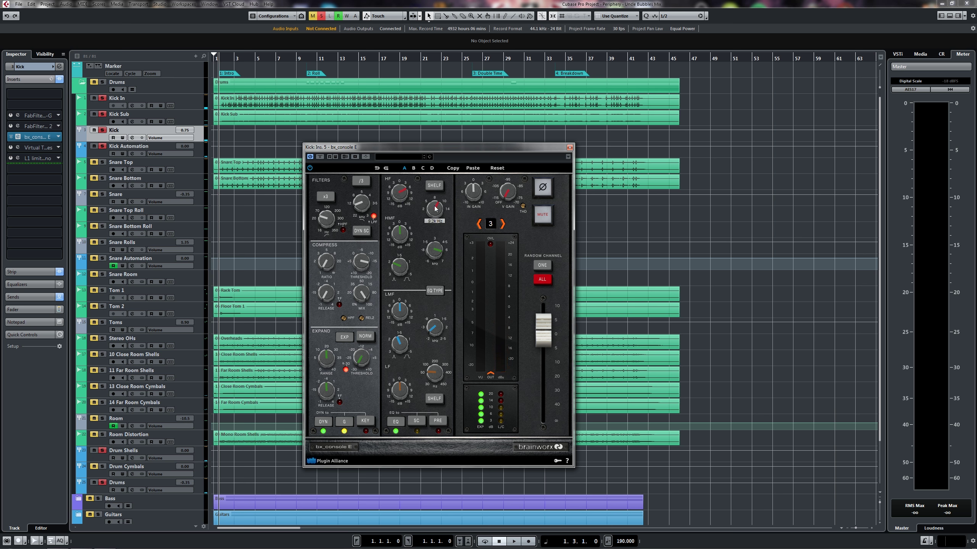
{"action": "key", "text": "space"}
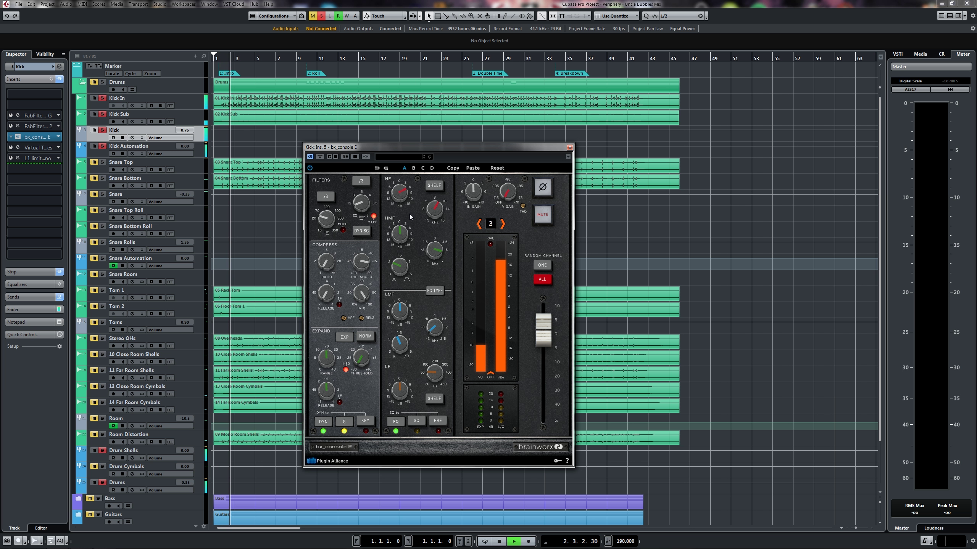
{"action": "key", "text": "space"}
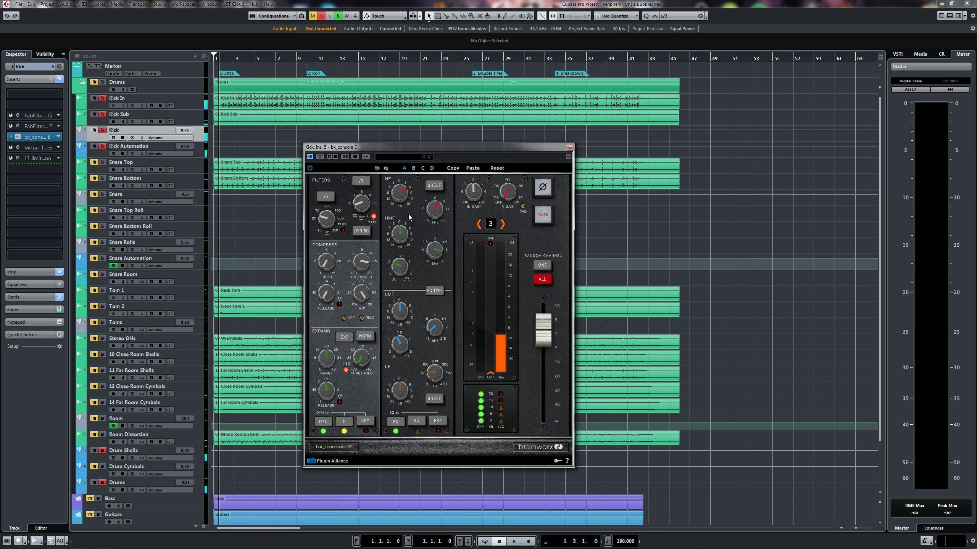
Cut the LMF band's gain in the Kick's bx_console E during playback
{"action": "key", "text": "space"}
{"action": "mouse_move", "coordinate": [400, 312]}
{"action": "left_click_drag", "start_coordinate": [400, 312], "coordinate": [384, 323]}
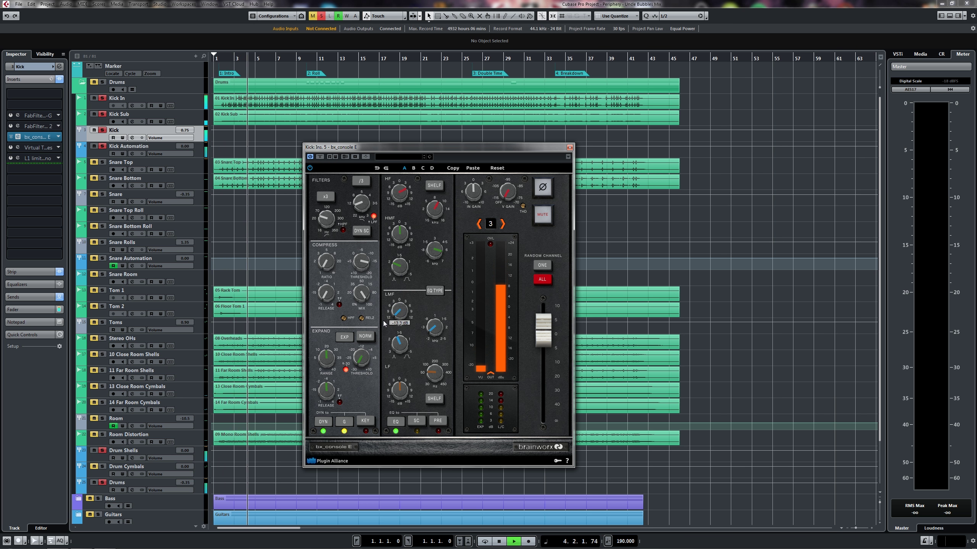
{"action": "key", "text": "space"}
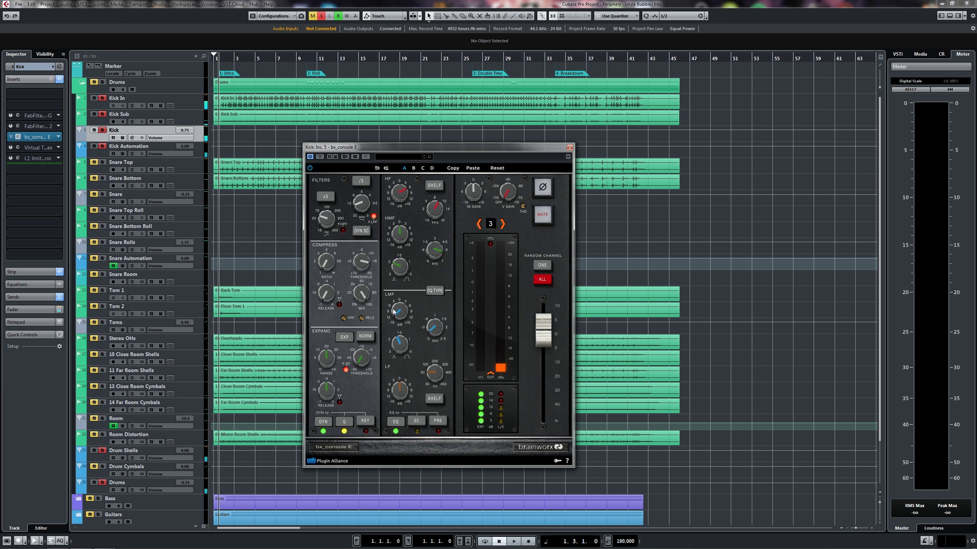
{"action": "mouse_move", "coordinate": [437, 330]}
Fine-tune the LF band's gain and frequency in the Kick's bx_console E between short auditions
{"action": "key", "text": "space"}
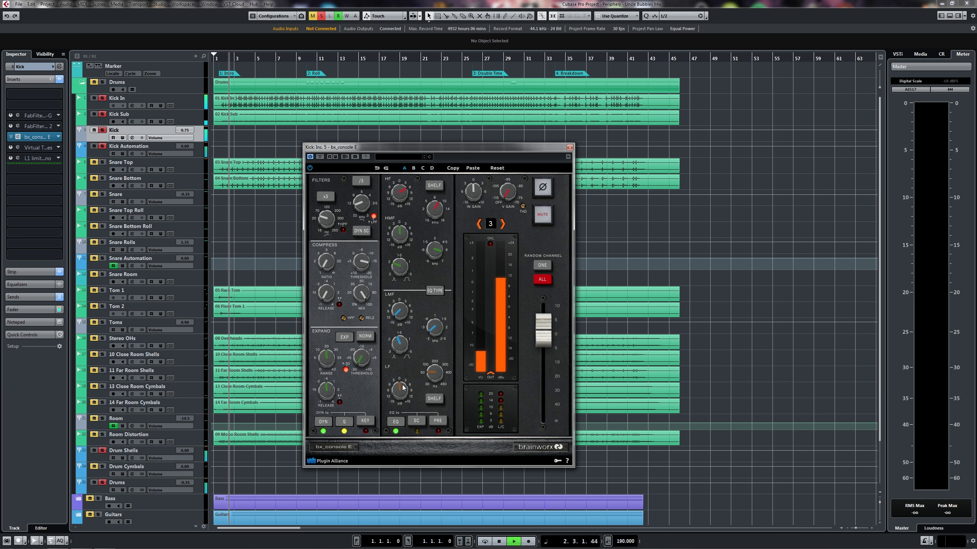
{"action": "left_click_drag", "start_coordinate": [406, 390], "coordinate": [404, 390]}
{"action": "key", "text": "space"}
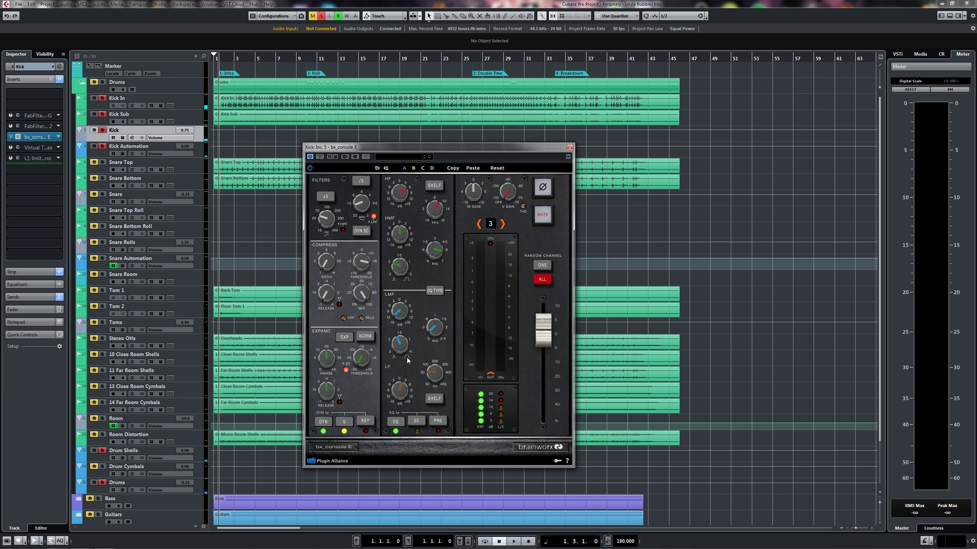
{"action": "key", "text": "space"}
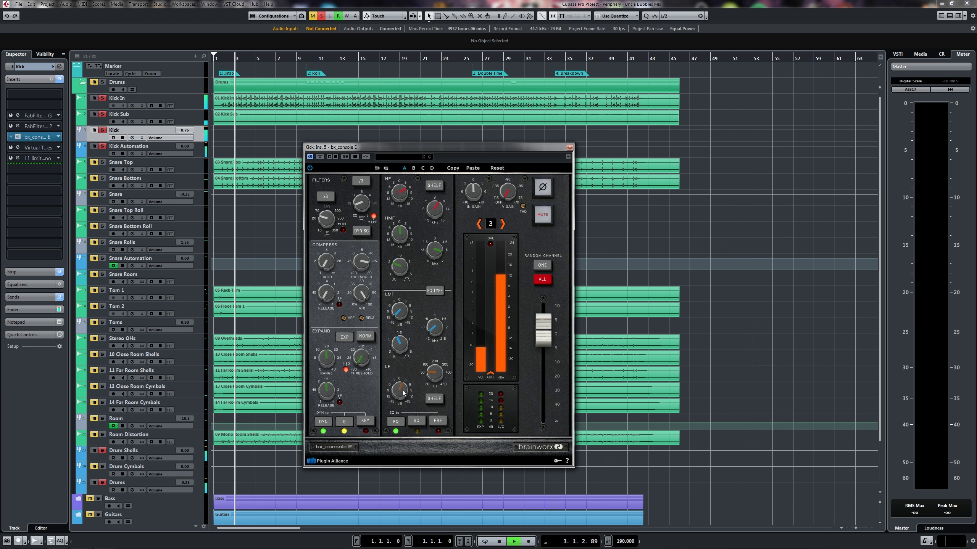
{"action": "key", "text": "space"}
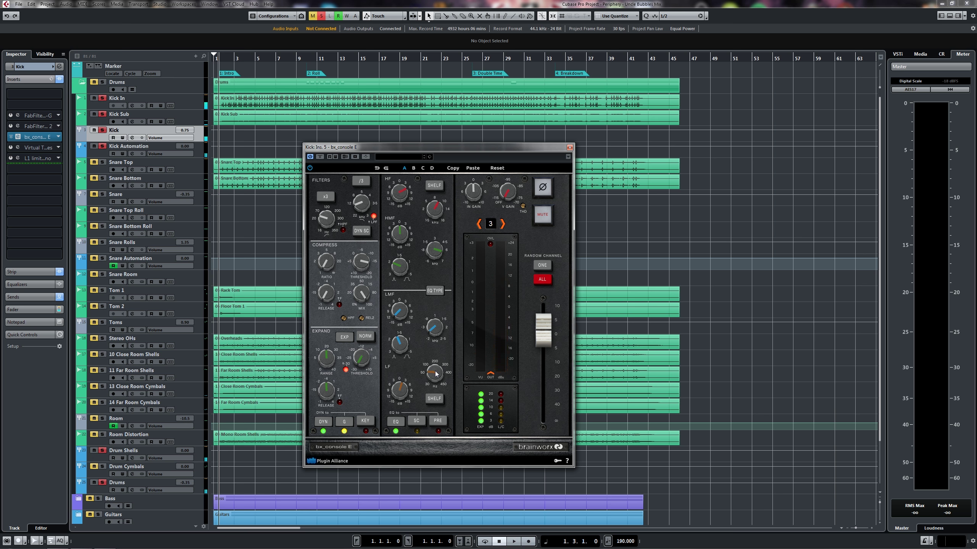
{"action": "left_click_drag", "start_coordinate": [432, 373], "coordinate": [432, 366]}
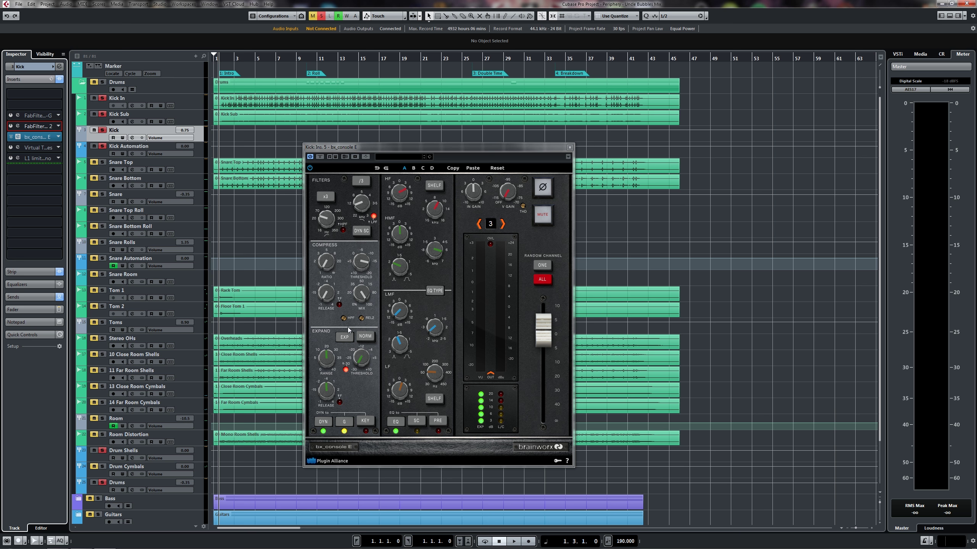
Adjust the ratio, threshold and release of the bx_console E compressor on the soloed Kick while listening
{"action": "left_click", "coordinate": [344, 423]}
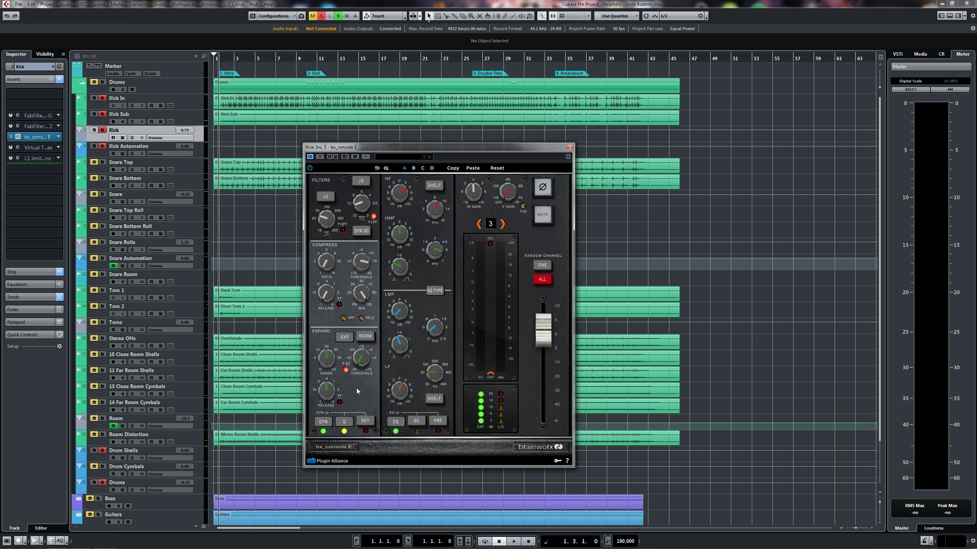
{"action": "mouse_move", "coordinate": [327, 265]}
{"action": "left_click_drag", "start_coordinate": [327, 265], "coordinate": [336, 249]}
{"action": "key", "text": "space"}
{"action": "left_click_drag", "start_coordinate": [362, 261], "coordinate": [394, 240]}
{"action": "key", "text": "space"}
{"action": "key", "text": "space"}
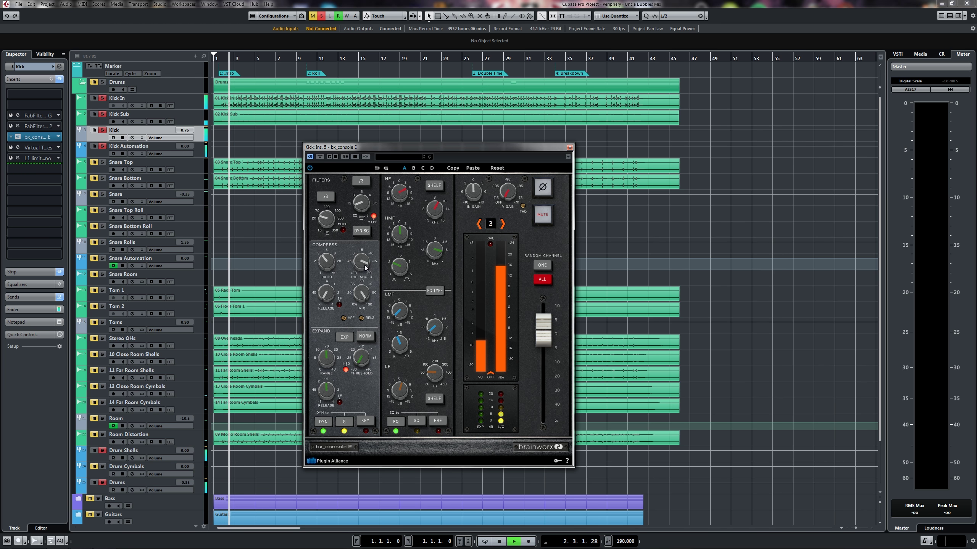
{"action": "left_click_drag", "start_coordinate": [322, 296], "coordinate": [337, 275]}
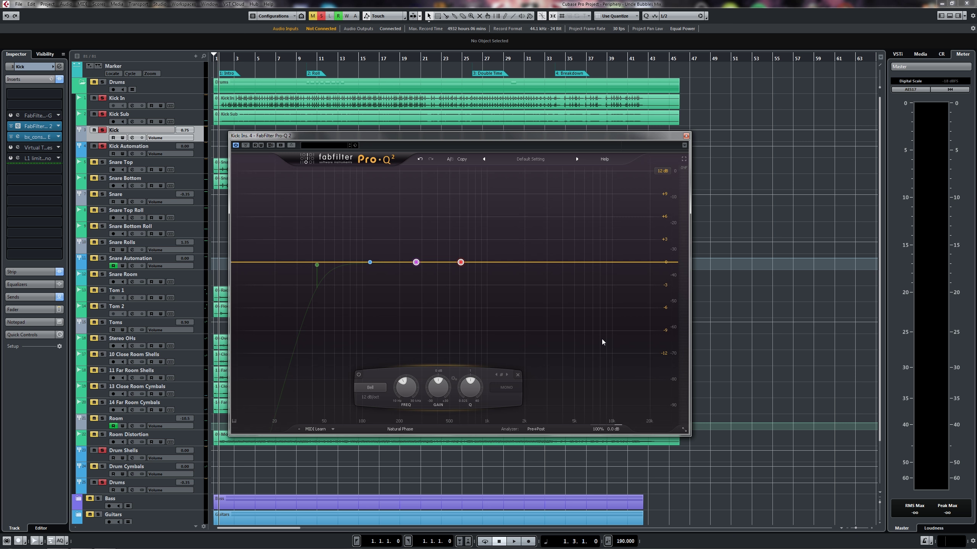
Enable the low-cut band in the Kick's FabFilter Pro-Q 2 and compare the playing kick with it off and on
{"action": "double_click", "coordinate": [317, 264]}
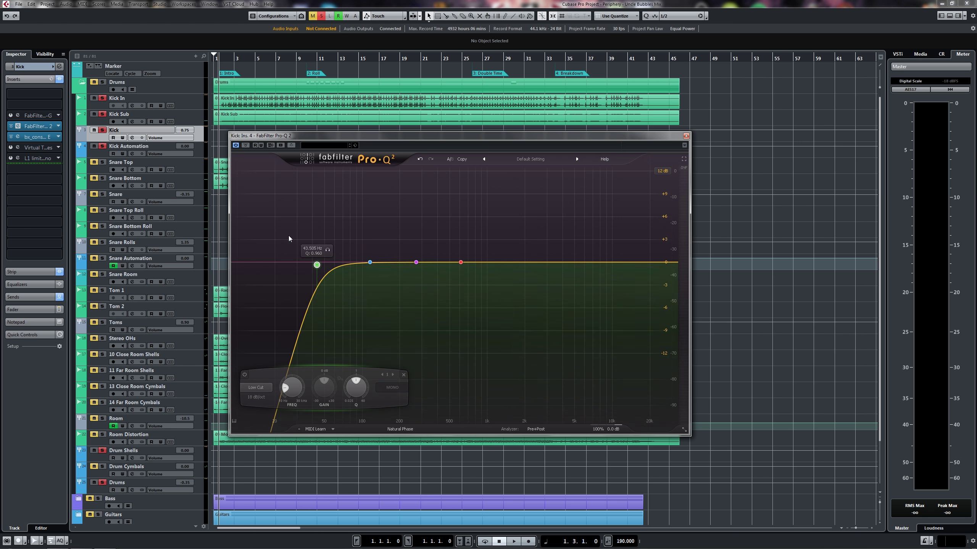
{"action": "key", "text": "space"}
{"action": "left_click", "coordinate": [317, 265], "text": "alt"}
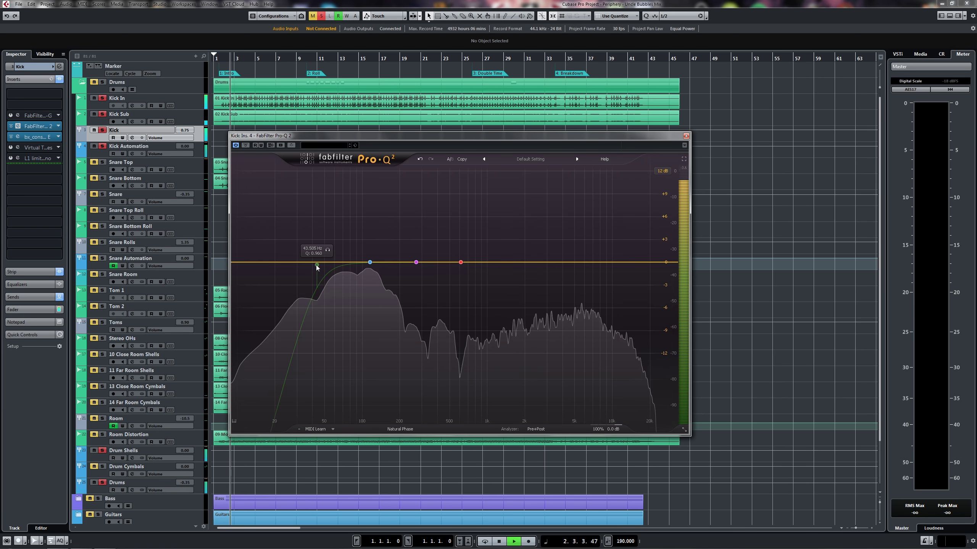
{"action": "left_click", "coordinate": [317, 265], "text": "alt"}
{"action": "left_click", "coordinate": [316, 265], "text": "alt"}
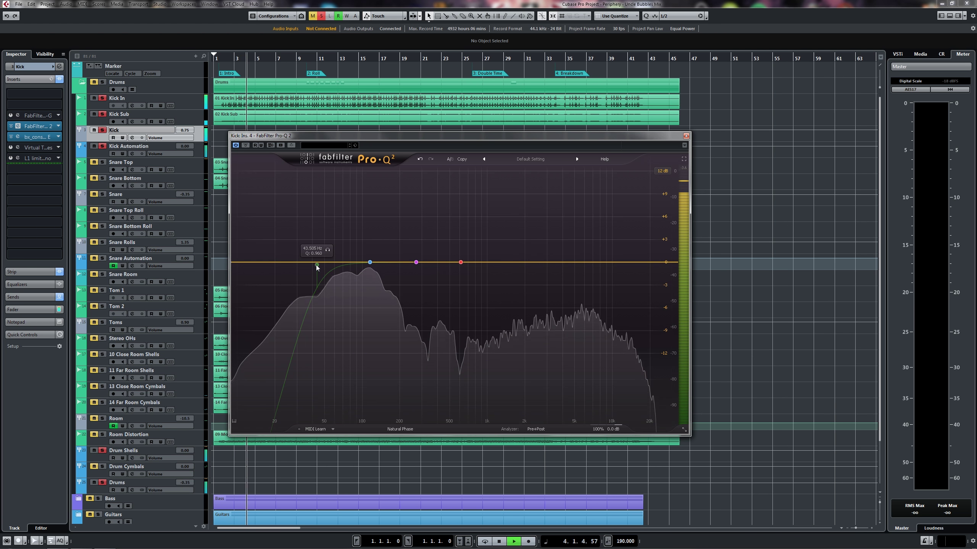
{"action": "left_click", "coordinate": [316, 266], "text": "alt"}
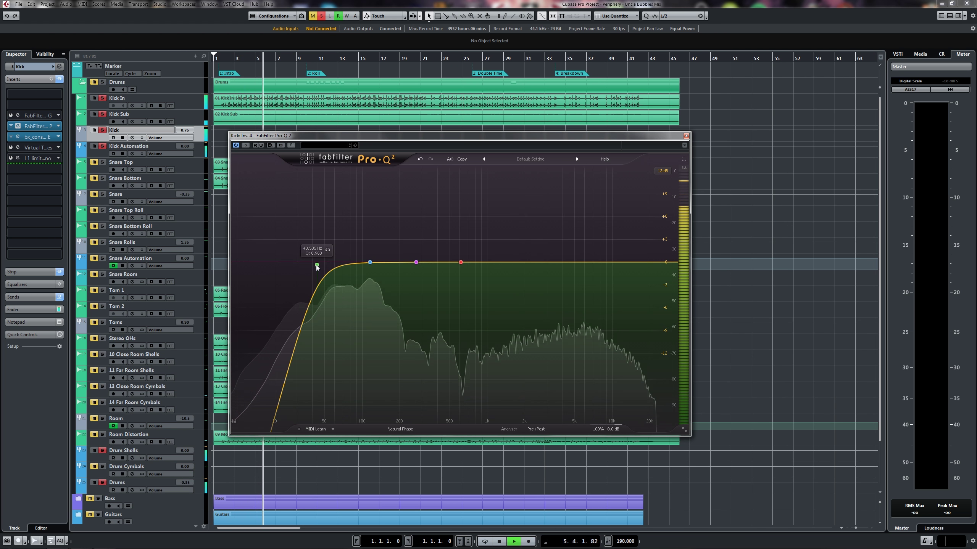
{"action": "key", "text": "space"}
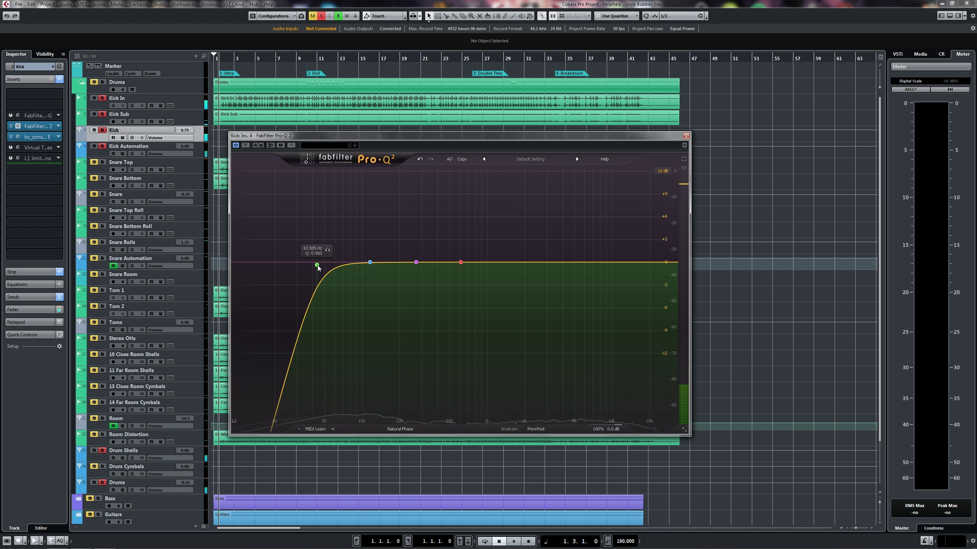
Cut the Pro-Q 2 bell band just above 100 Hz by about 3.5 dB while the Kick plays
{"action": "left_click", "coordinate": [369, 263]}
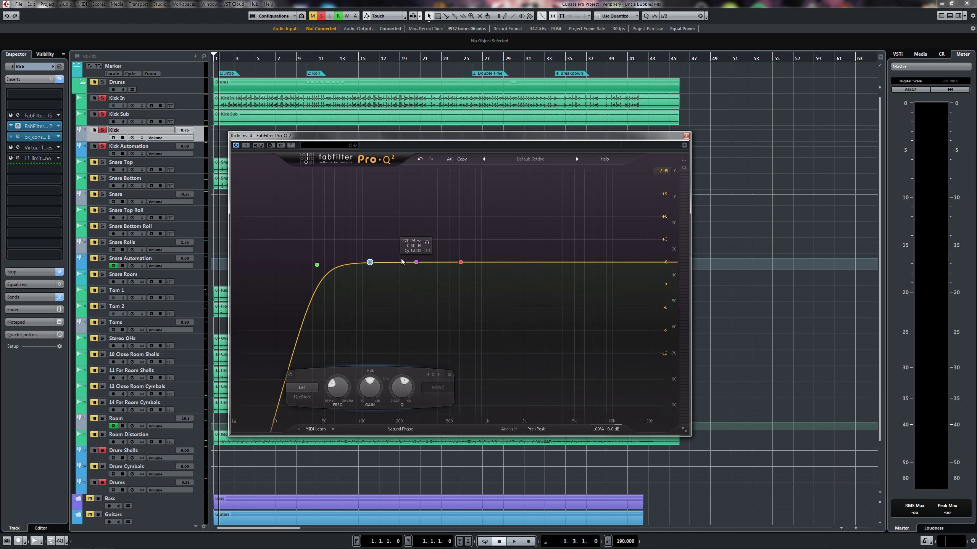
{"action": "key", "text": "space"}
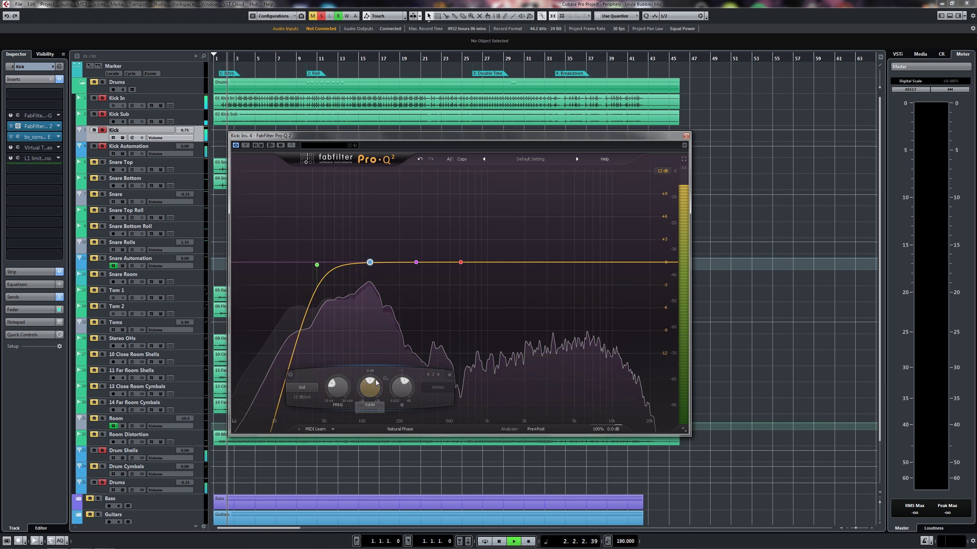
{"action": "left_click_drag", "start_coordinate": [369, 388], "coordinate": [365, 402]}
{"action": "left_click_drag", "start_coordinate": [362, 410], "coordinate": [508, 346]}
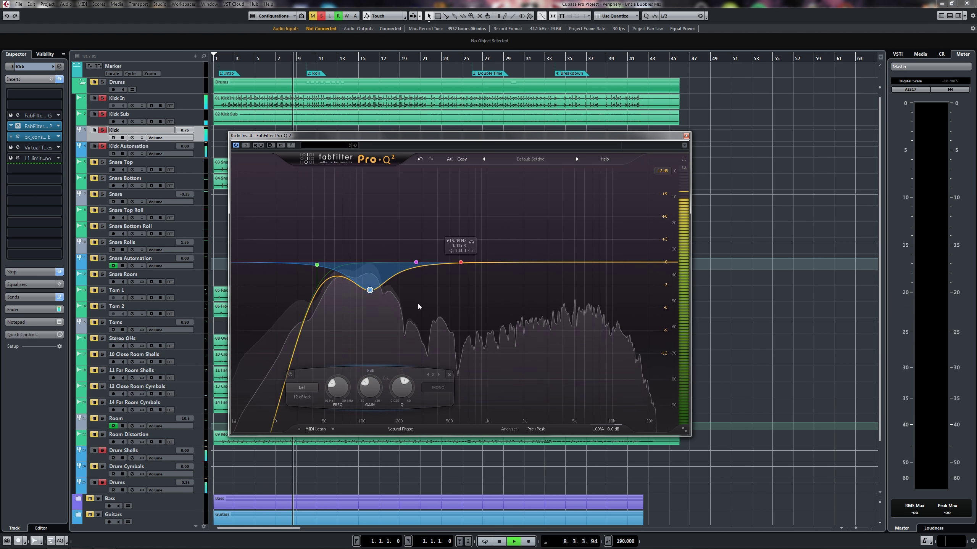
{"action": "key", "text": "space"}
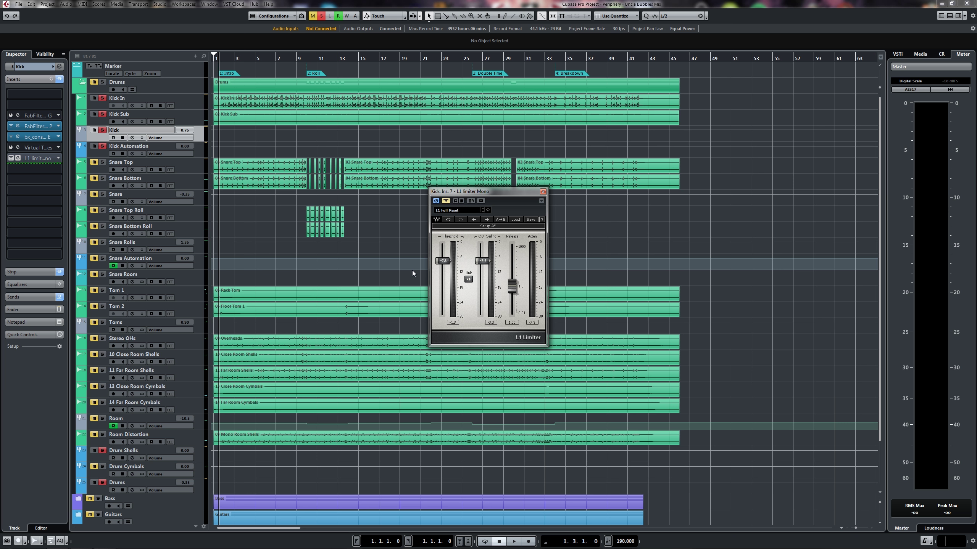
Activate the L1 limiter on the Kick and audition its effect during playback
{"action": "key", "text": "space"}
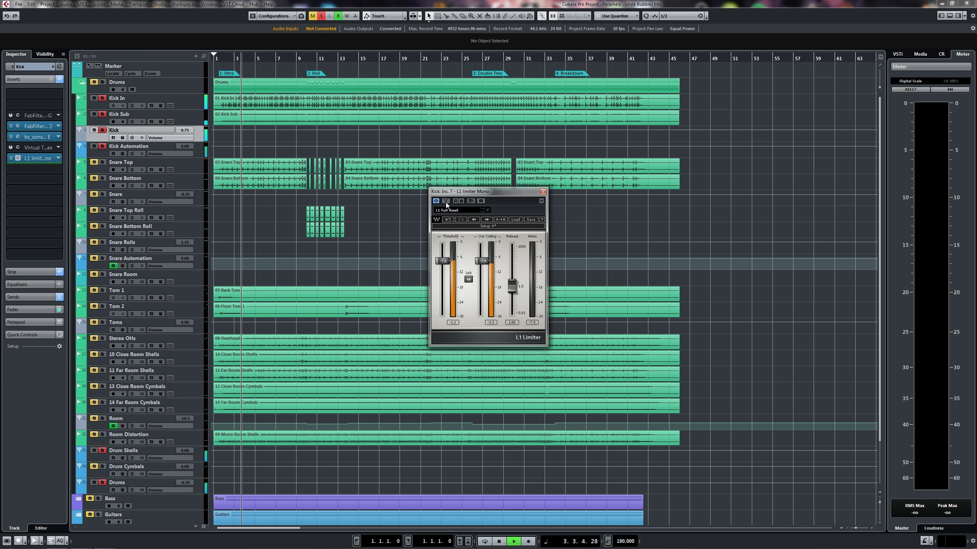
{"action": "left_click", "coordinate": [445, 202]}
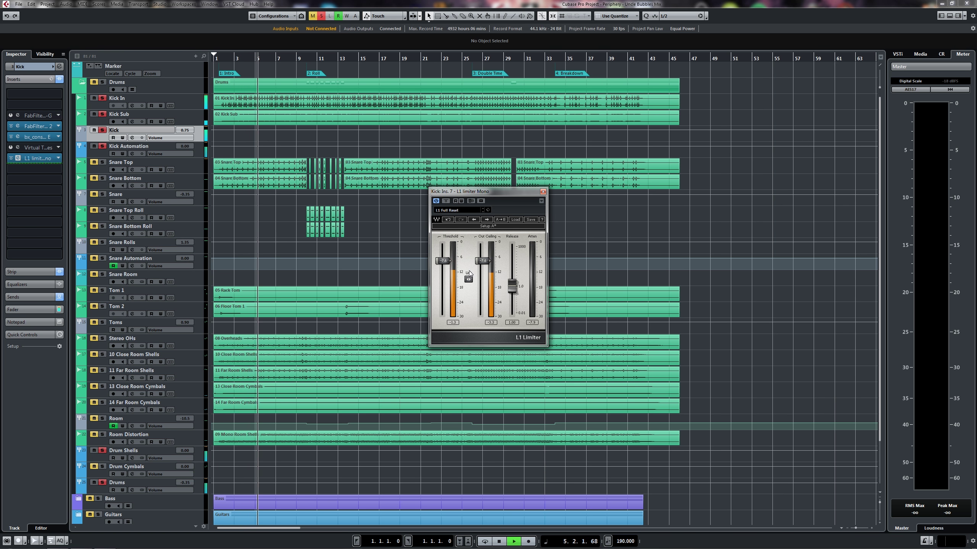
{"action": "left_click_drag", "start_coordinate": [469, 279], "coordinate": [468, 280]}
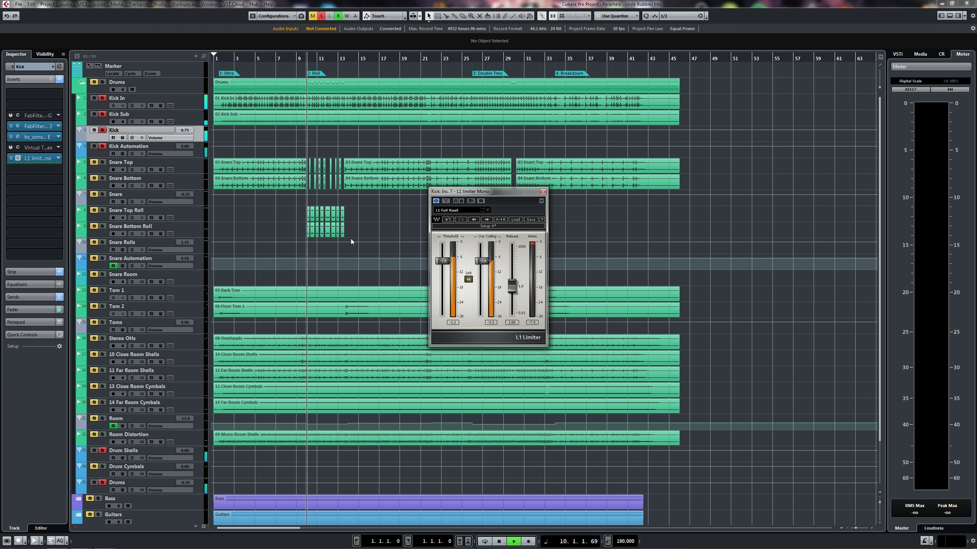
{"action": "key", "text": "space"}
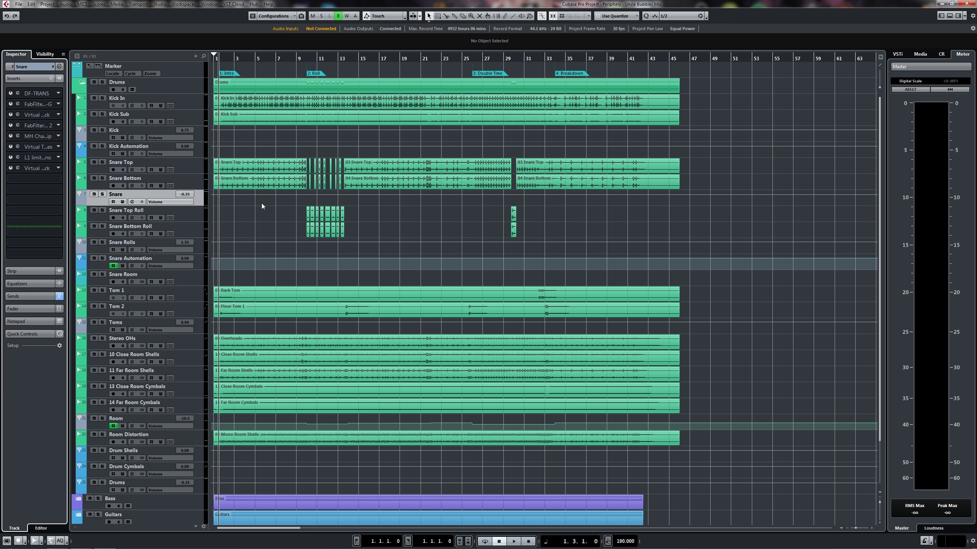
Solo the Snare group and listen to it with all of its inserts bypassed
{"action": "key", "text": "s"}
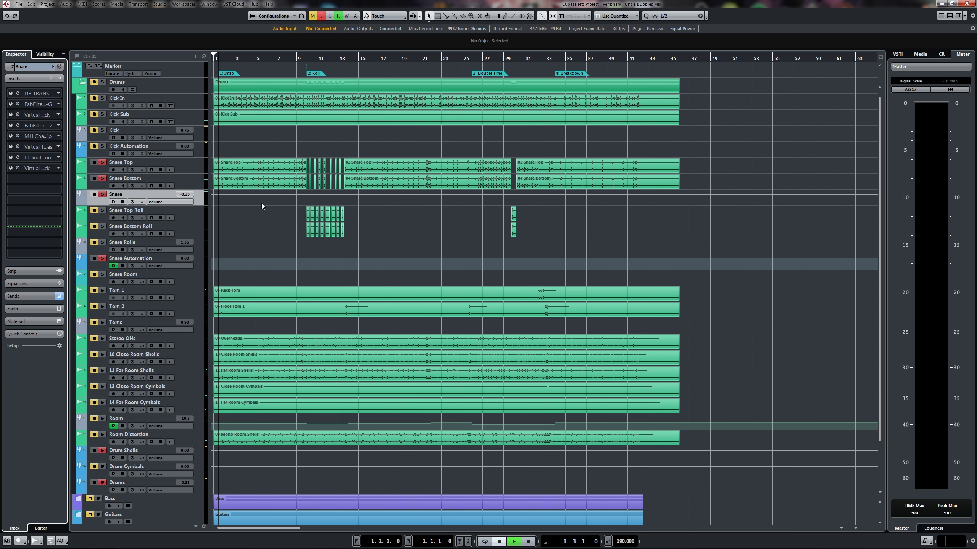
{"action": "key", "text": "space"}
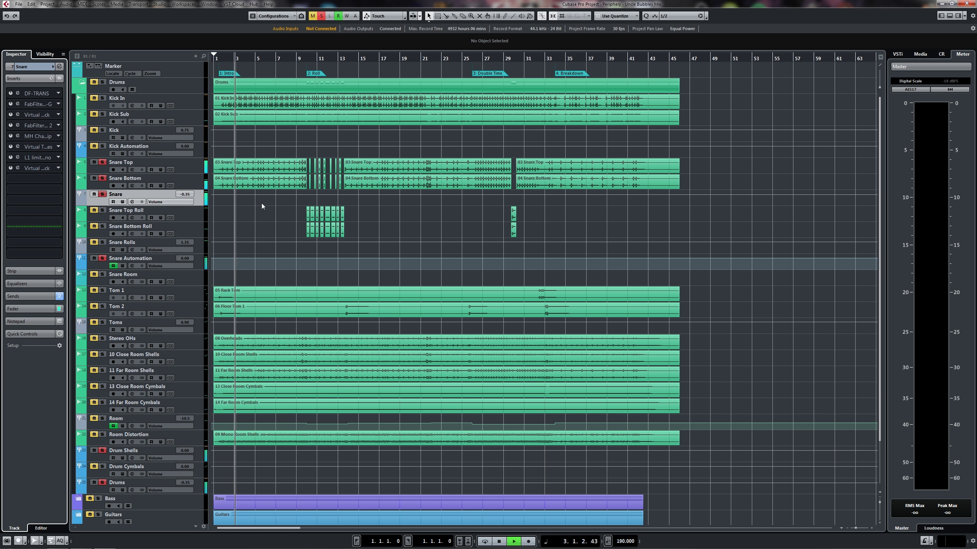
{"action": "key", "text": "space"}
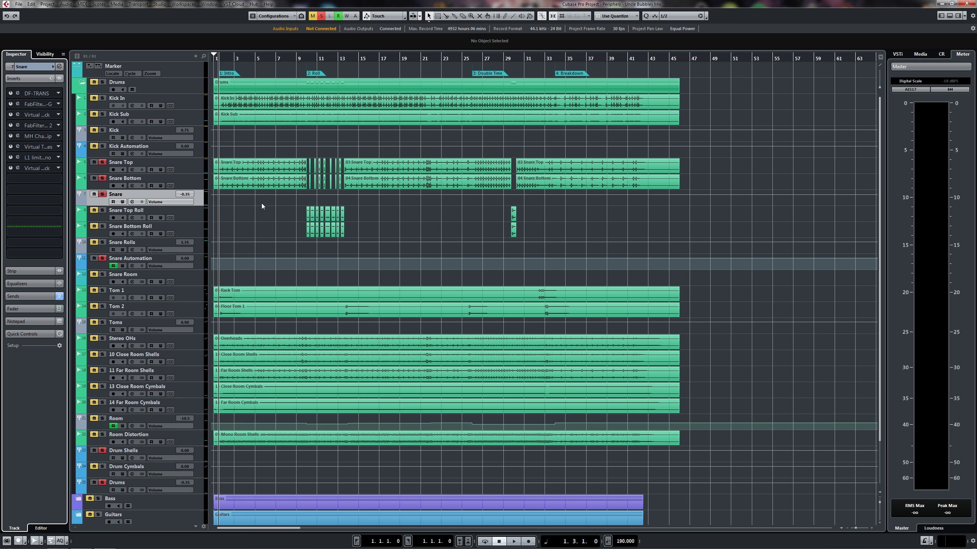
Activate DF-TRANS on the Snare and compare the playing snare with the transient shaper bypassed and on
{"action": "left_click", "coordinate": [16, 94]}
{"action": "key", "text": "space"}
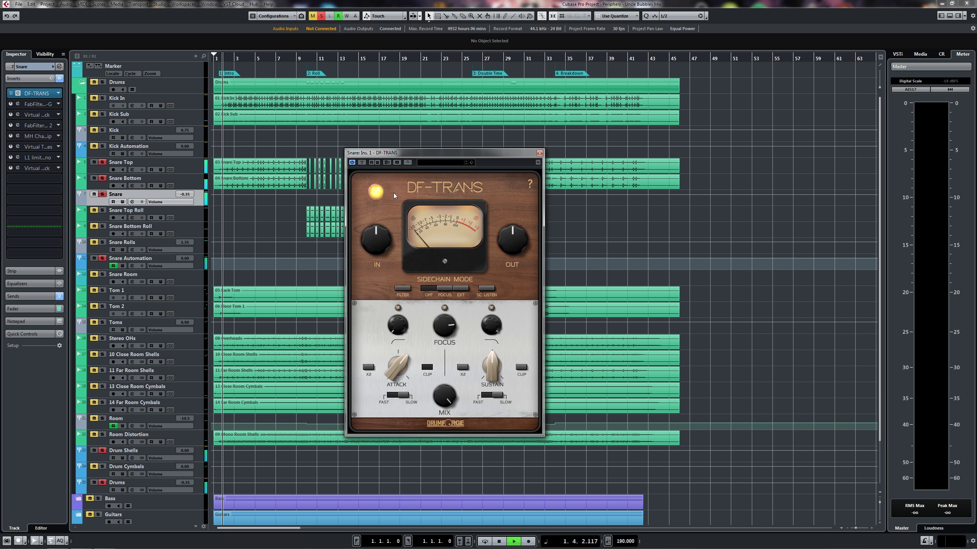
{"action": "left_click", "coordinate": [361, 163]}
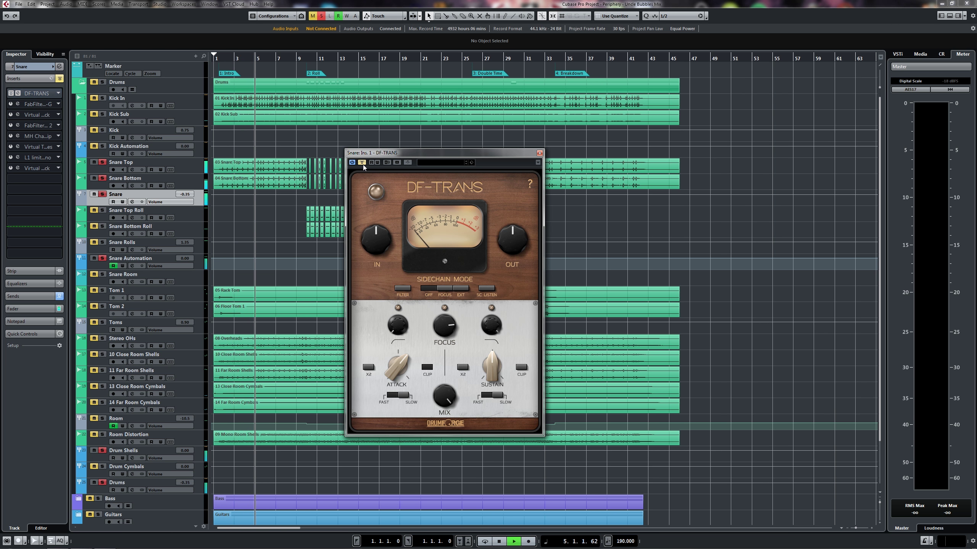
{"action": "left_click", "coordinate": [363, 164]}
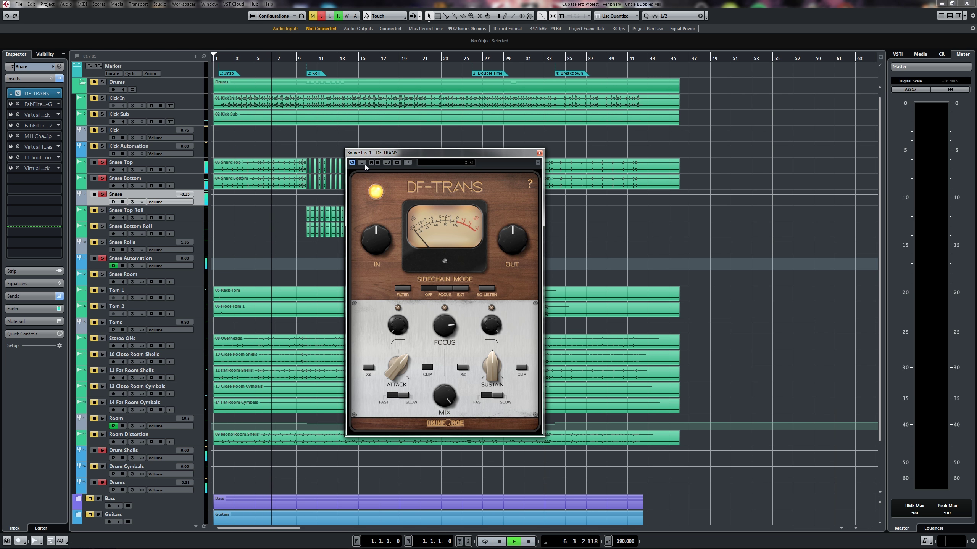
{"action": "key", "text": "space"}
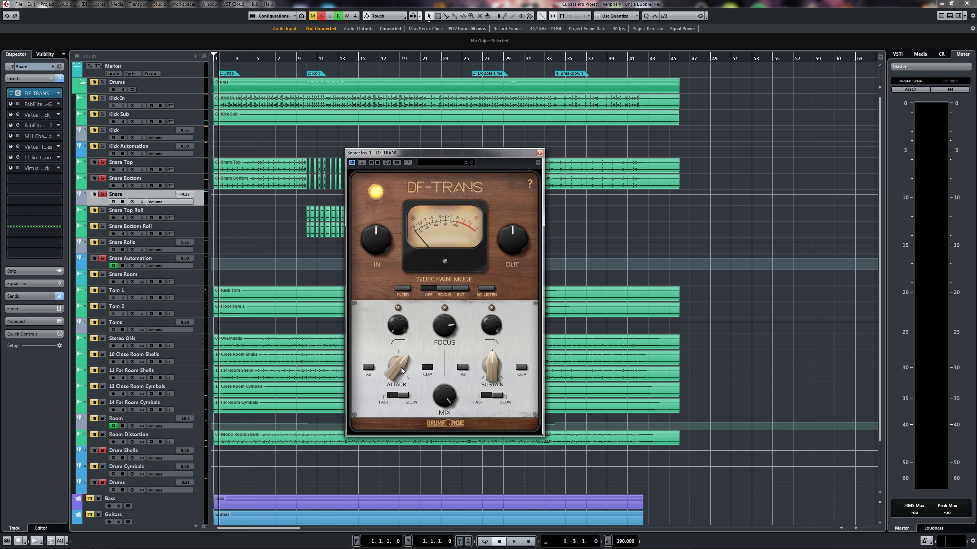
{"action": "mouse_move", "coordinate": [402, 370]}
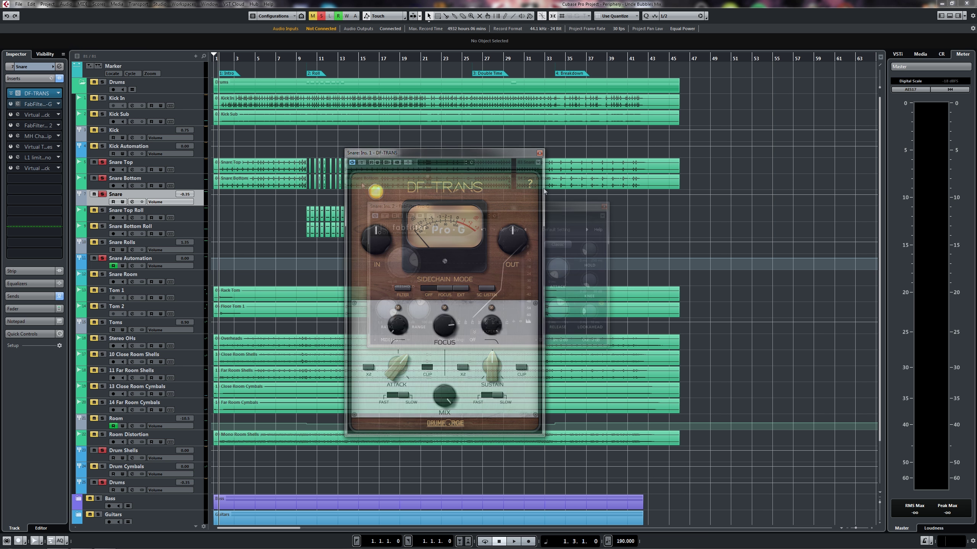
Compare the playing Snare with the FabFilter Pro-G gate bypassed and on, and check its Range setting
{"action": "left_click_drag", "start_coordinate": [522, 208], "coordinate": [490, 208]}
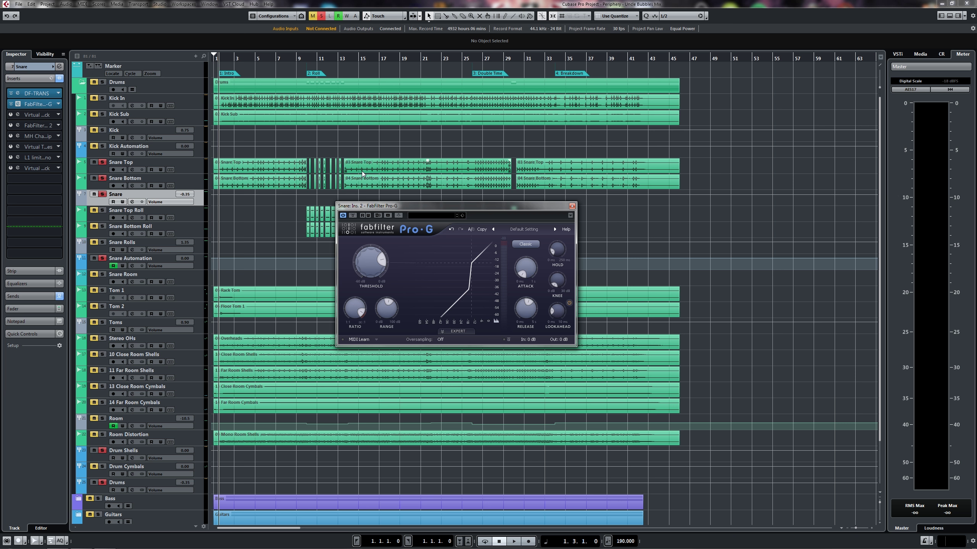
{"action": "key", "text": "space"}
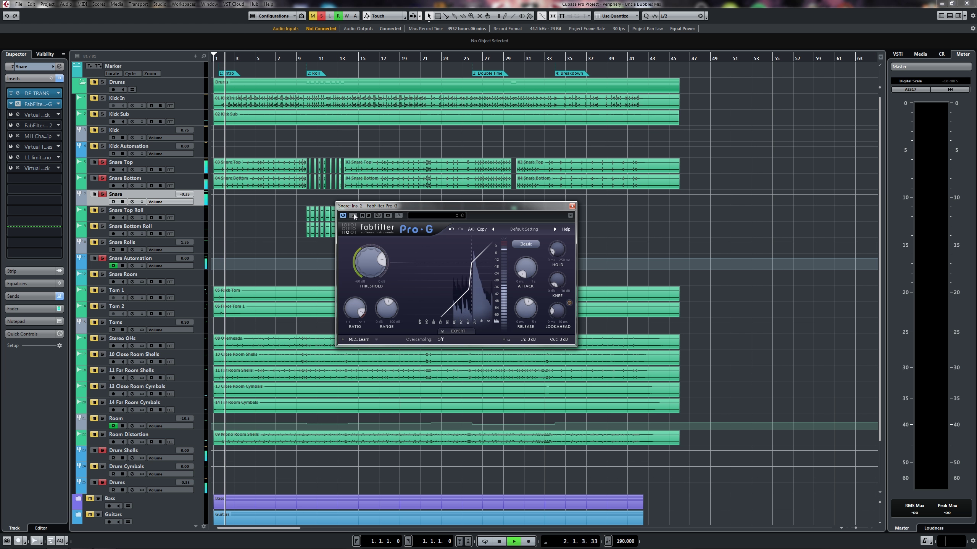
{"action": "left_click", "coordinate": [352, 216]}
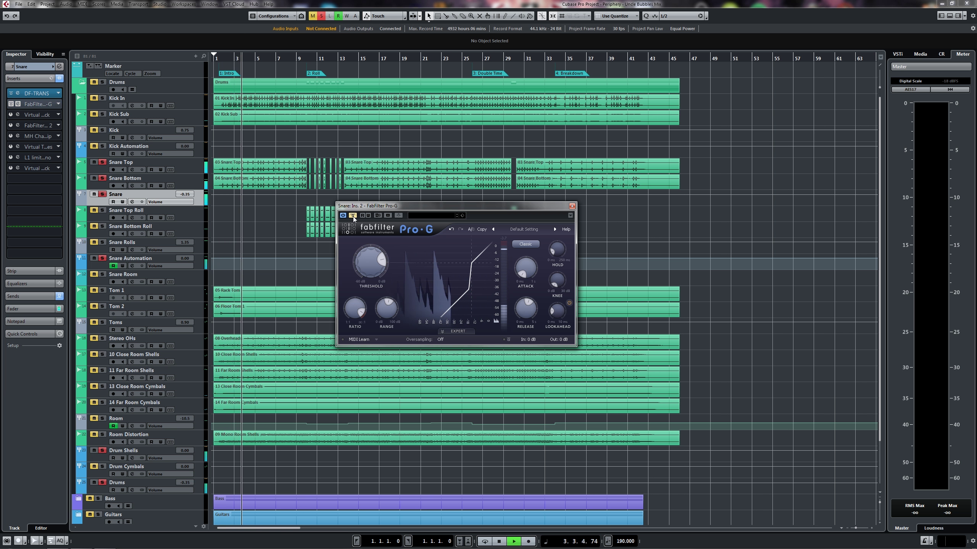
{"action": "left_click", "coordinate": [353, 217]}
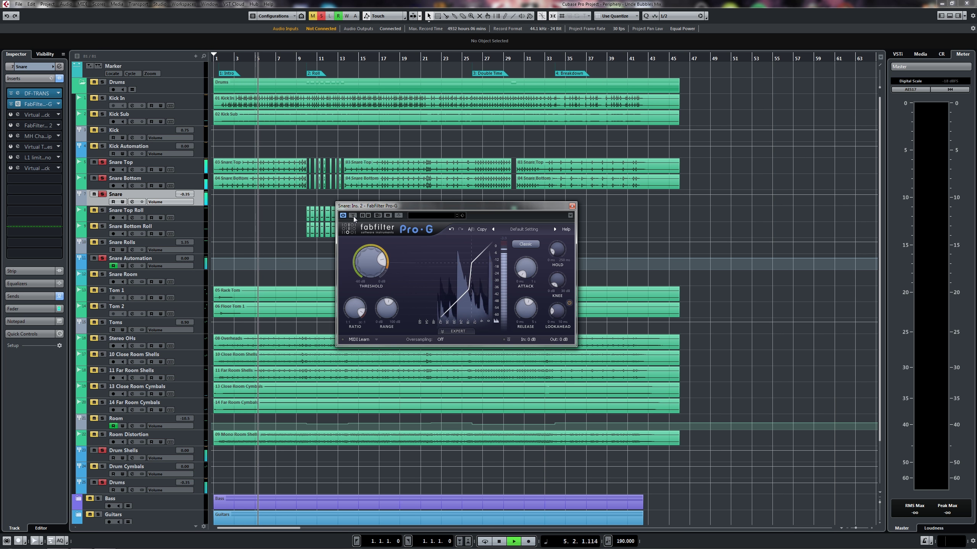
{"action": "left_click", "coordinate": [353, 216]}
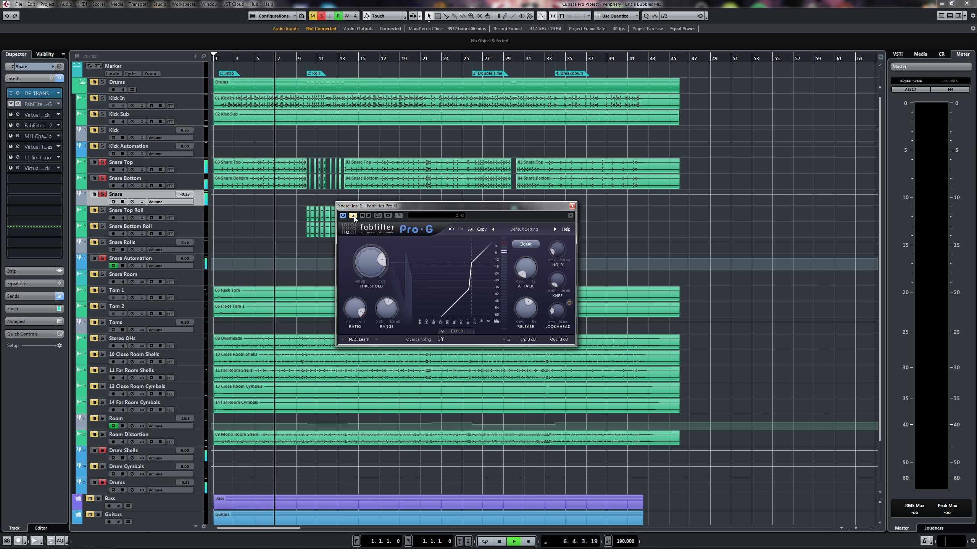
{"action": "left_click", "coordinate": [353, 216]}
{"action": "key", "text": "space"}
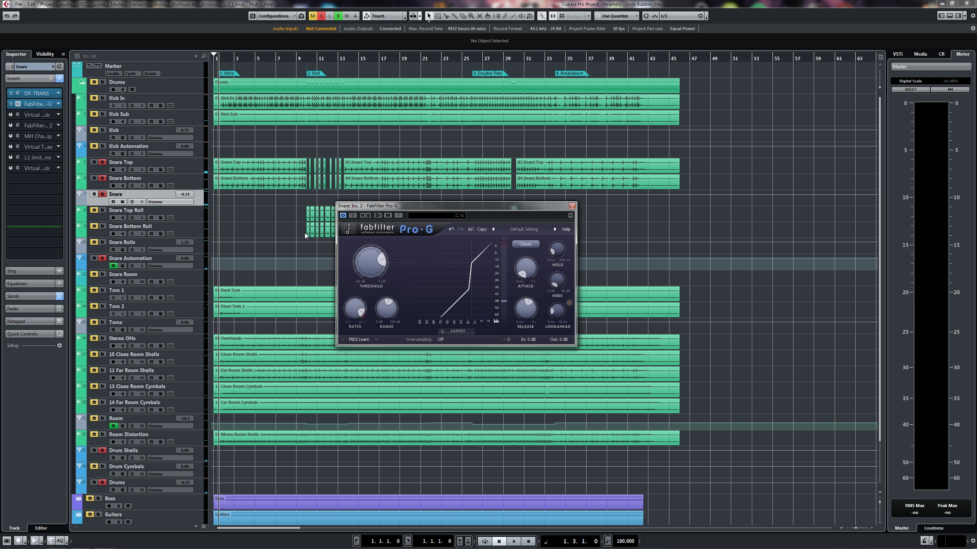
{"action": "mouse_move", "coordinate": [392, 315]}
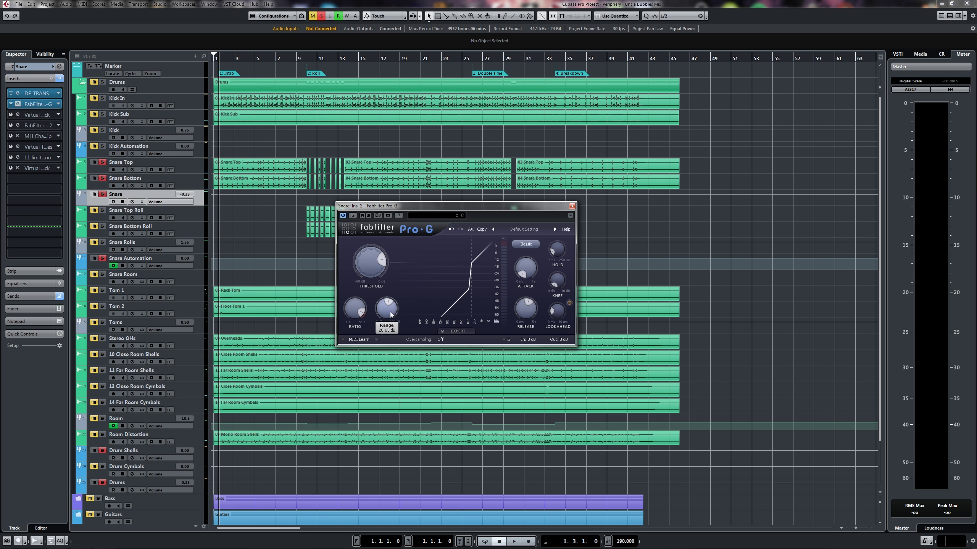
{"action": "left_click_drag", "start_coordinate": [385, 312], "coordinate": [383, 313]}
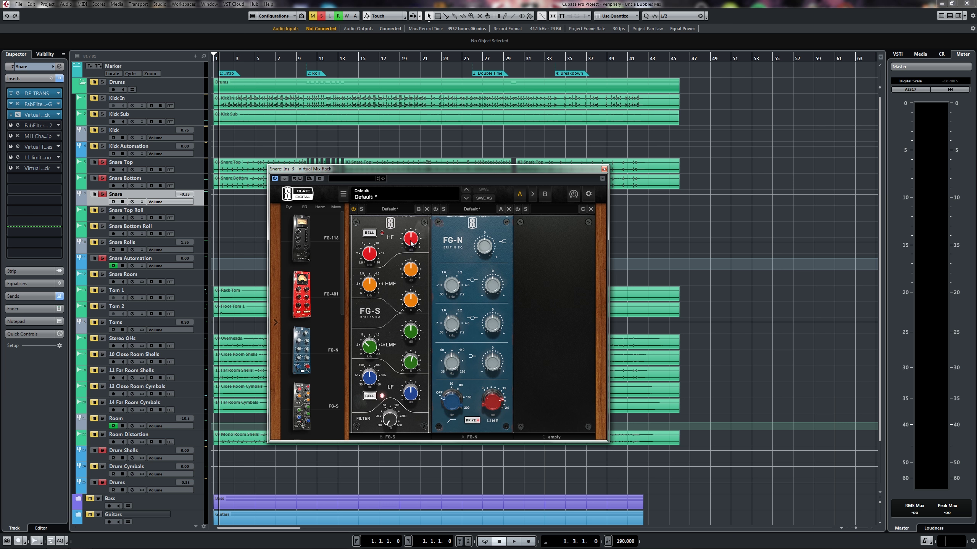
On the Snare's FG-S EQ, boost HF by about 5.25 dB, cut LMF and boost LF while it plays
{"action": "mouse_move", "coordinate": [411, 242]}
{"action": "key", "text": "space"}
{"action": "left_click_drag", "start_coordinate": [410, 241], "coordinate": [423, 239]}
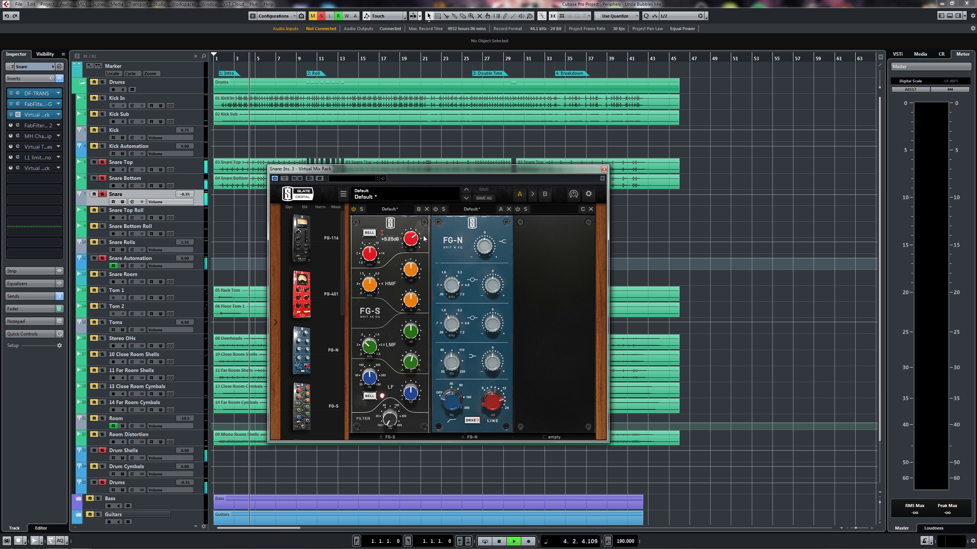
{"action": "mouse_move", "coordinate": [409, 333]}
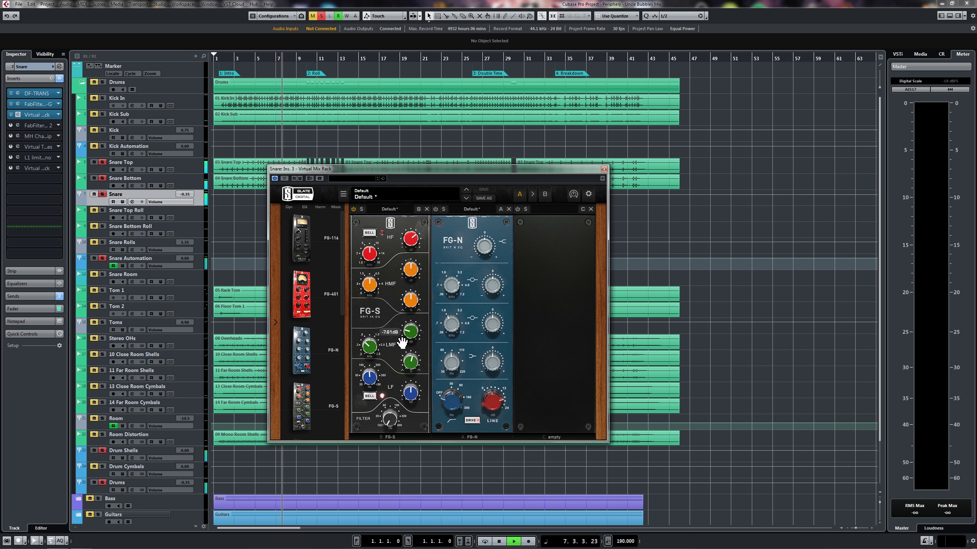
{"action": "left_click_drag", "start_coordinate": [403, 331], "coordinate": [396, 354]}
{"action": "mouse_move", "coordinate": [417, 395]}
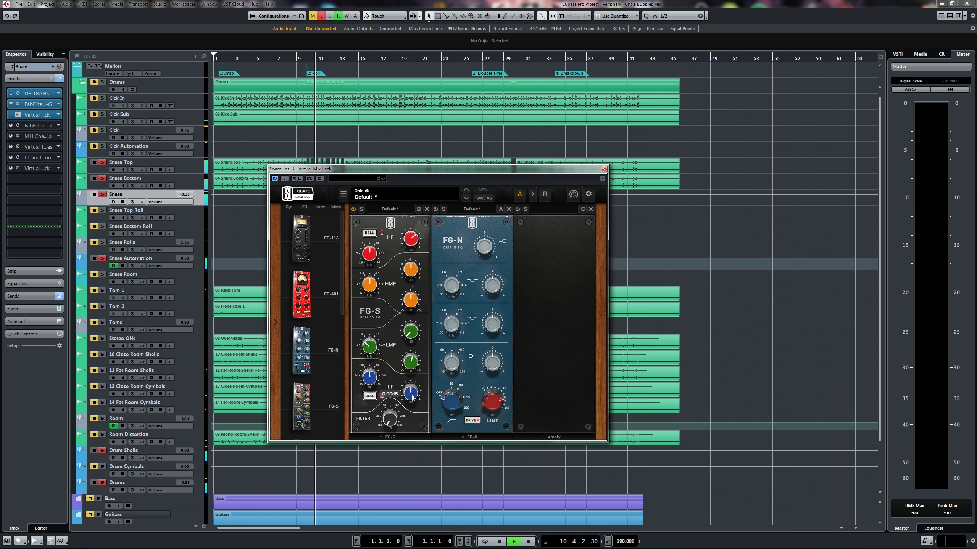
{"action": "left_click_drag", "start_coordinate": [417, 396], "coordinate": [428, 393]}
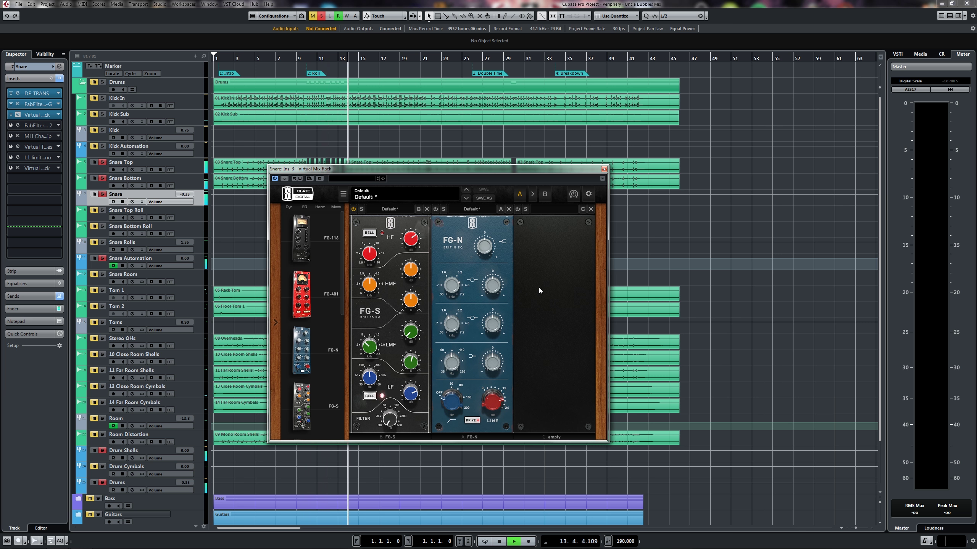
{"action": "key", "text": "space"}
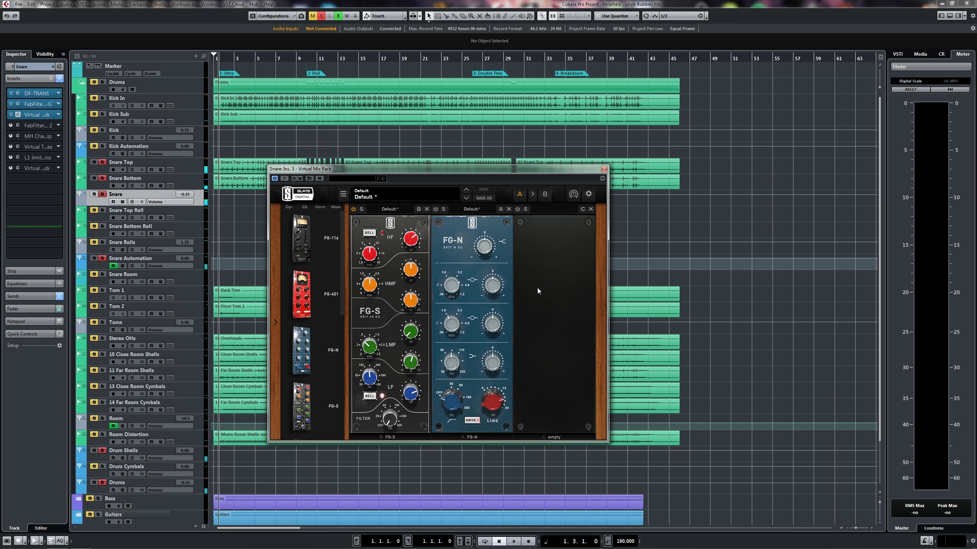
Review the Snare's FG-S band settings and raise its low-cut filter from Out while the drums play
{"action": "mouse_move", "coordinate": [410, 241]}
{"action": "mouse_move", "coordinate": [370, 256]}
{"action": "mouse_move", "coordinate": [415, 333]}
{"action": "mouse_move", "coordinate": [367, 351]}
{"action": "mouse_move", "coordinate": [372, 381]}
{"action": "mouse_move", "coordinate": [414, 399]}
{"action": "mouse_move", "coordinate": [393, 424]}
{"action": "key", "text": "space"}
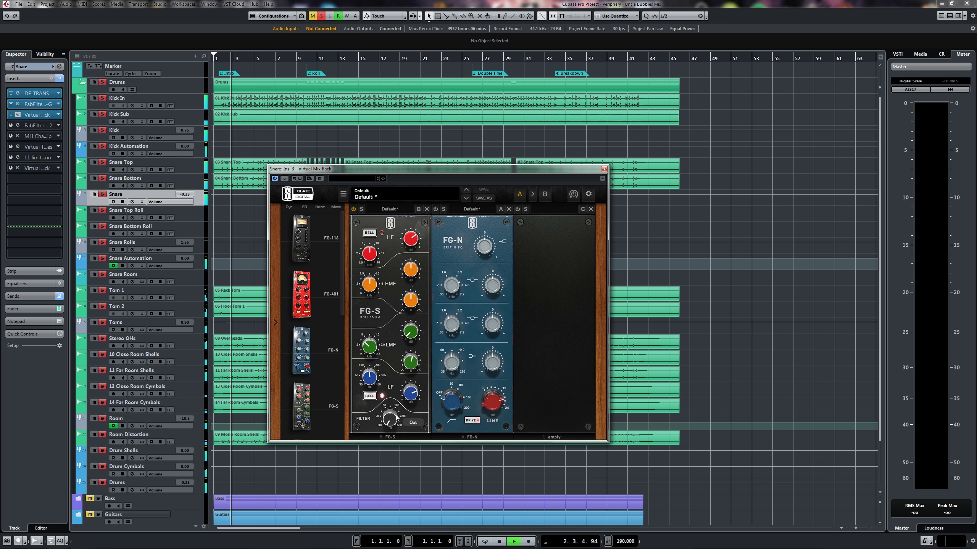
{"action": "left_click_drag", "start_coordinate": [396, 418], "coordinate": [429, 405]}
{"action": "key", "text": "space"}
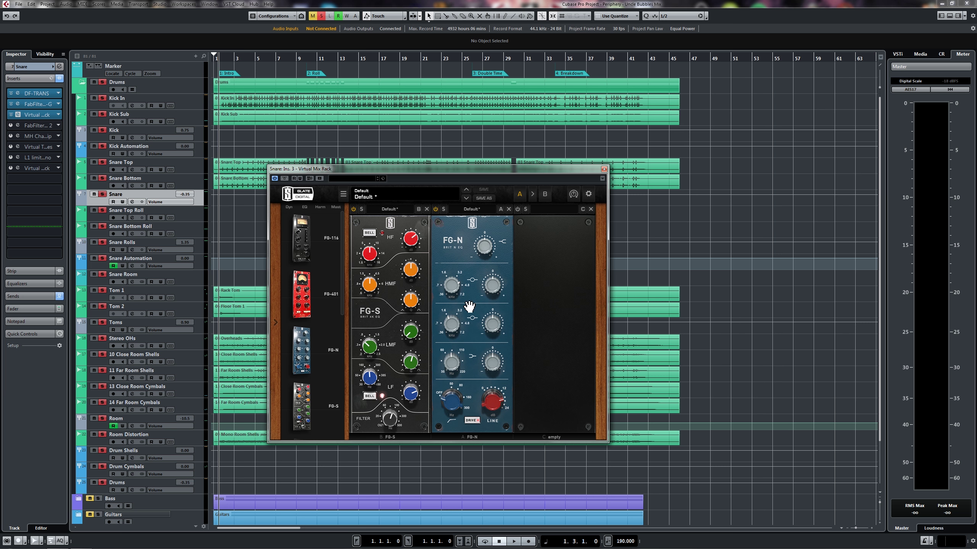
Toggle Drive on the Snare's FG-N module and audition a higher Line level during playback
{"action": "left_click", "coordinate": [473, 420]}
{"action": "key", "text": "space"}
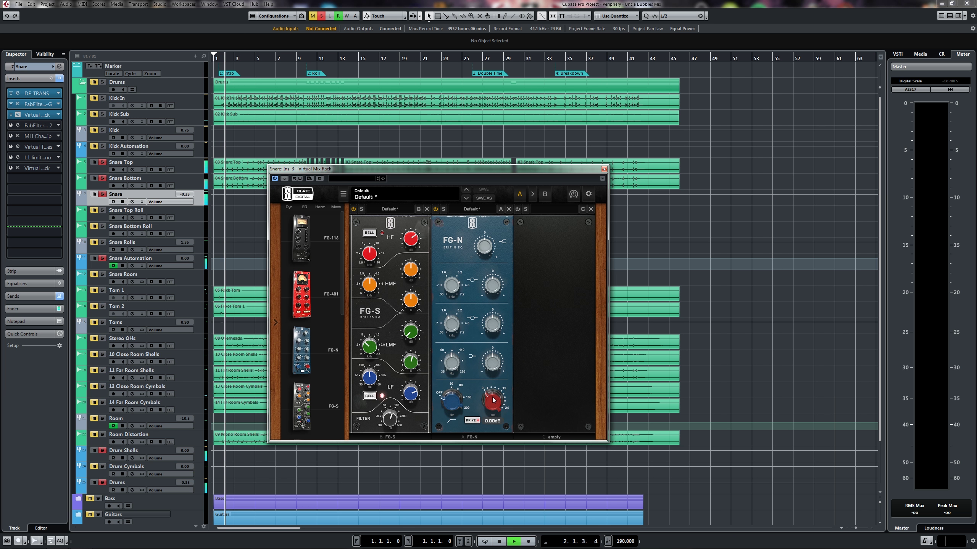
{"action": "mouse_move", "coordinate": [493, 400]}
{"action": "left_click_drag", "start_coordinate": [494, 400], "coordinate": [533, 379]}
{"action": "key", "text": "space"}
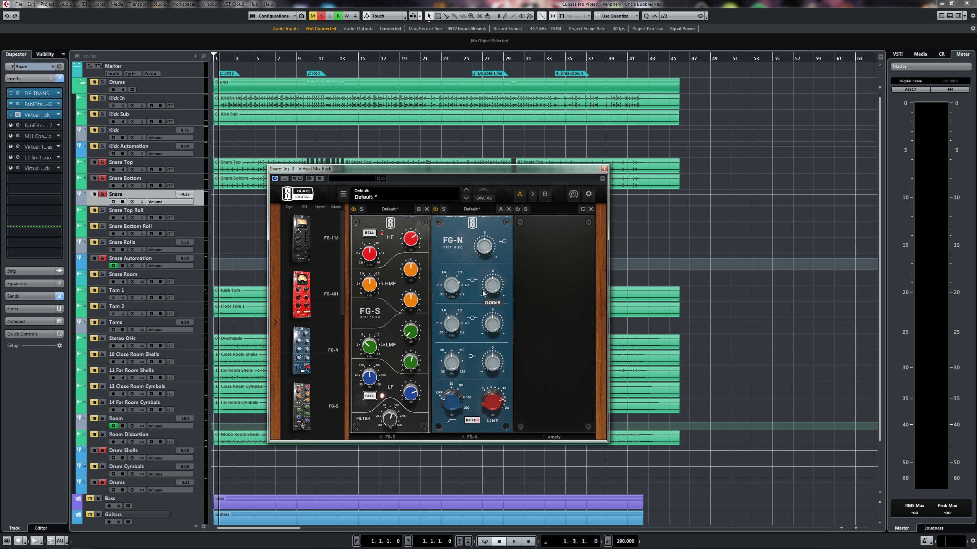
Adjust the gain of the FG-N's upper bell band to about +0.3 dB while the Snare plays
{"action": "key", "text": "space"}
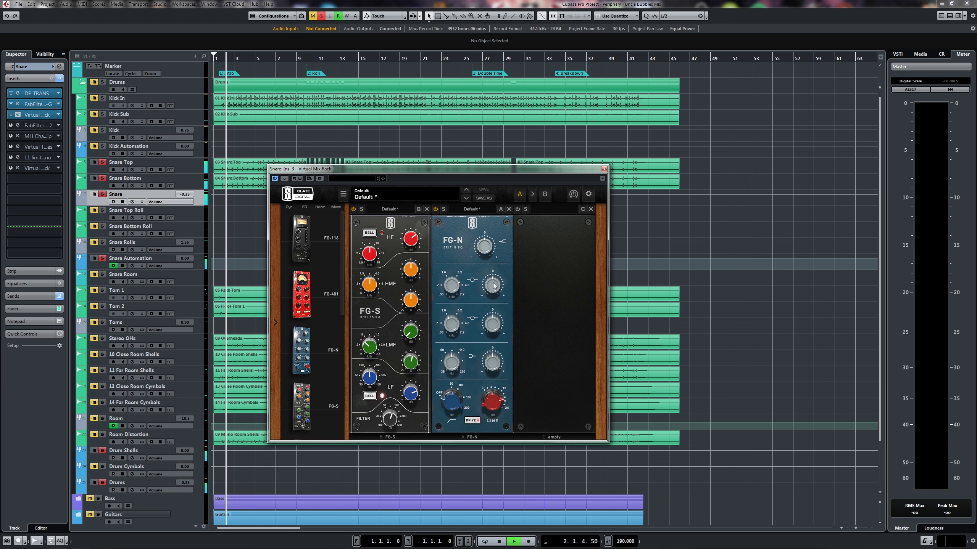
{"action": "left_click_drag", "start_coordinate": [494, 284], "coordinate": [503, 287]}
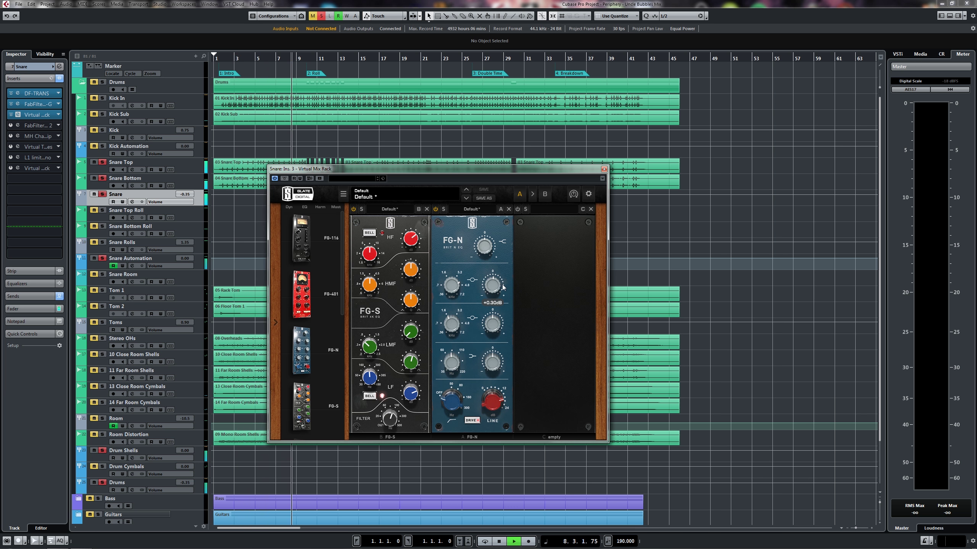
{"action": "key", "text": "space"}
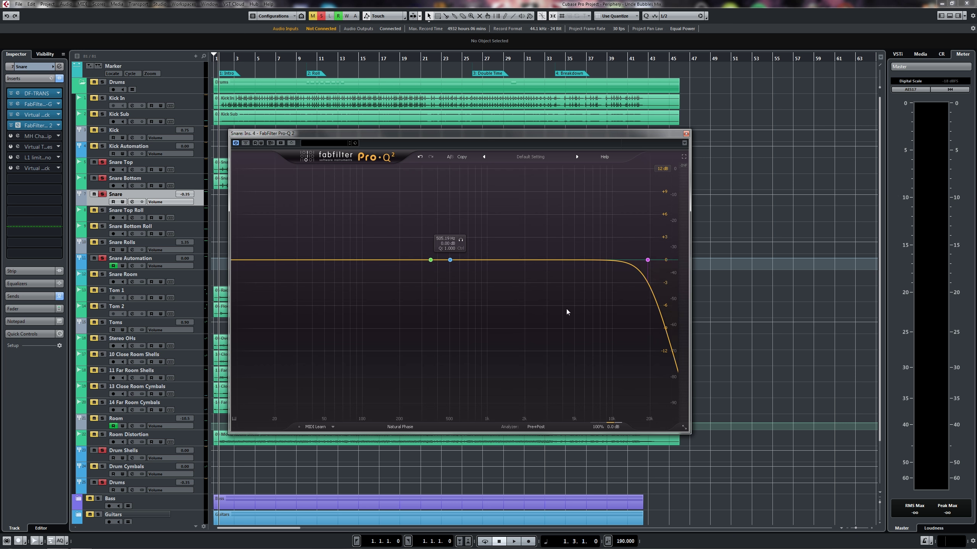
Cut band 1 of the Snare's Pro-Q 2 at about 353 Hz by about 3 dB during playback
{"action": "key", "text": "space"}
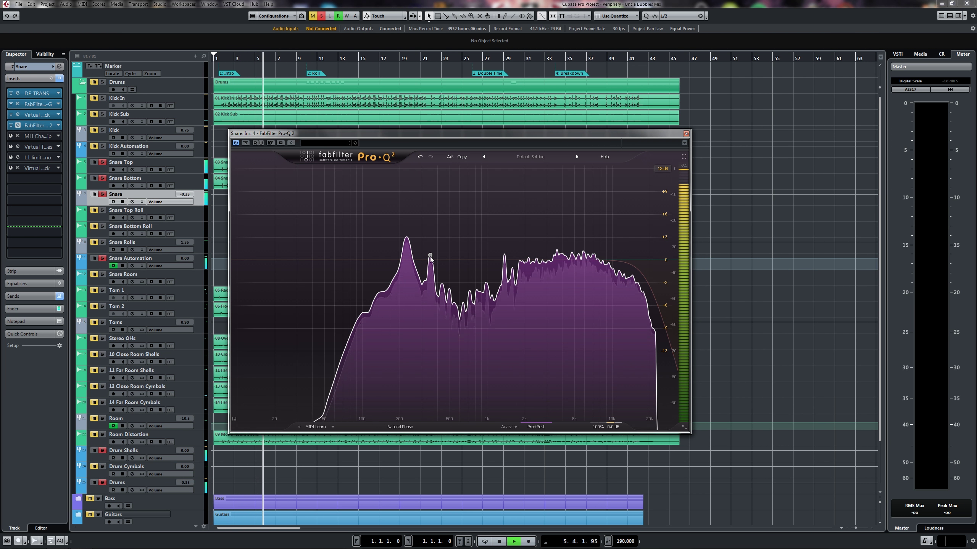
{"action": "key", "text": "space"}
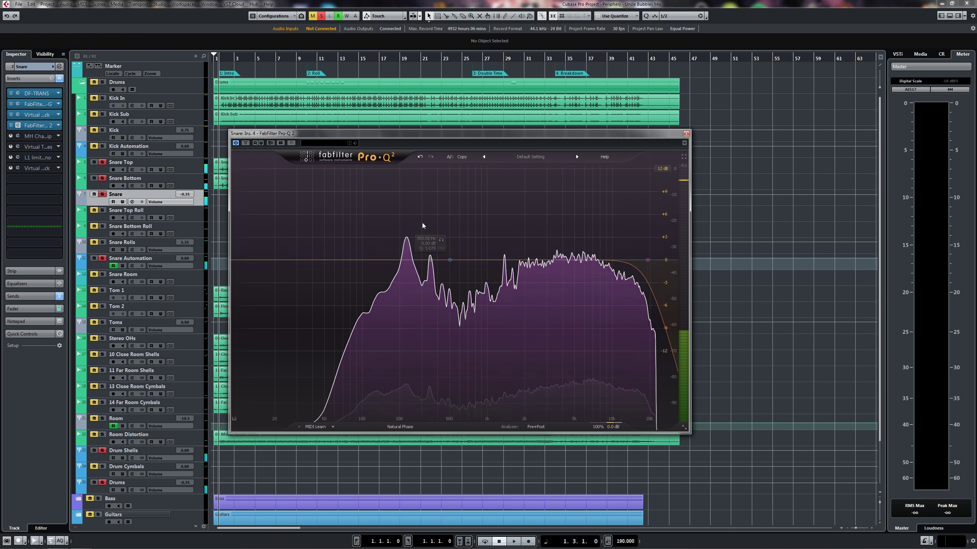
{"action": "left_click", "coordinate": [430, 259]}
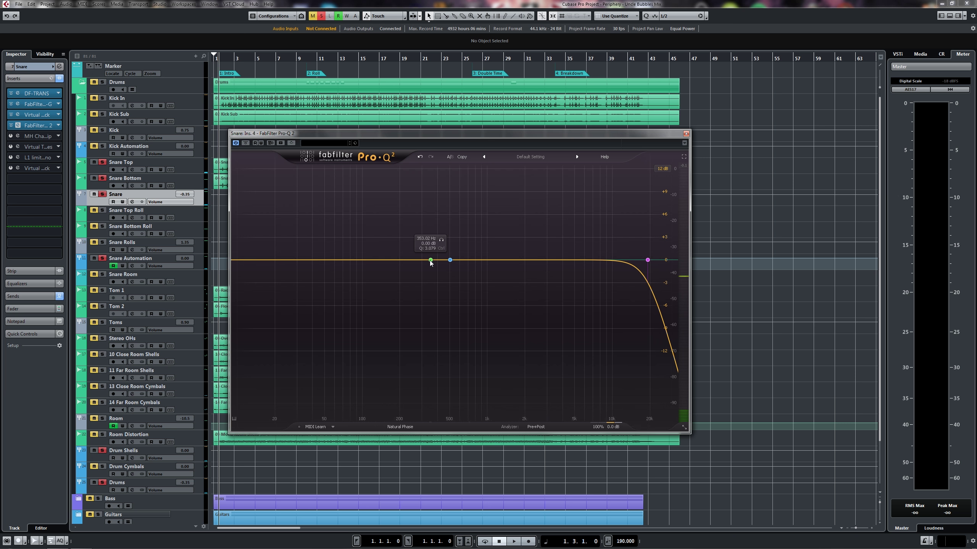
{"action": "key", "text": "space"}
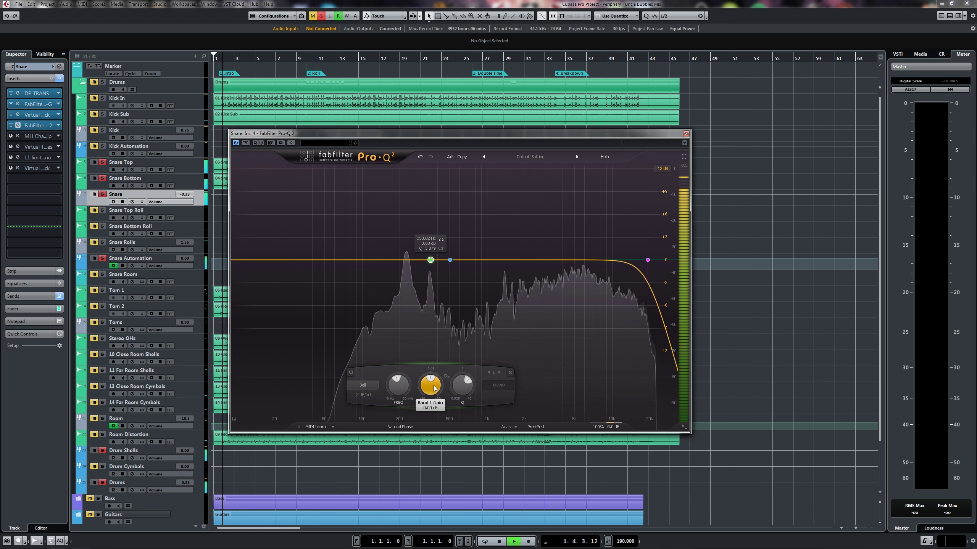
{"action": "left_click_drag", "start_coordinate": [433, 385], "coordinate": [377, 463]}
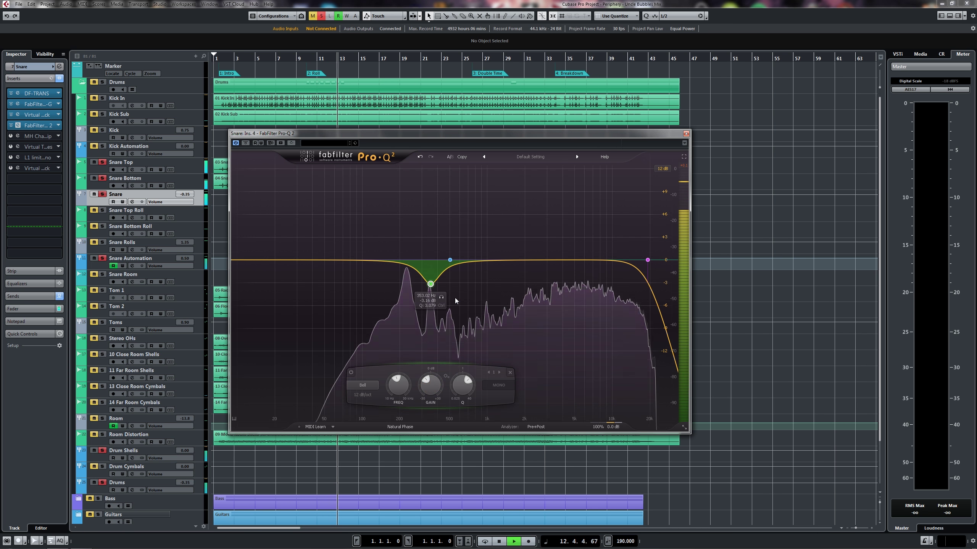
{"action": "key", "text": "space"}
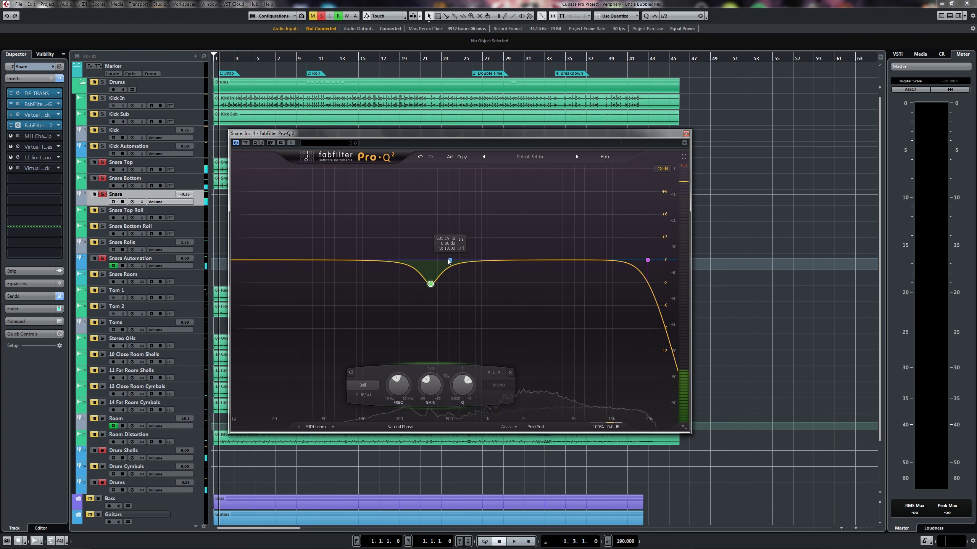
Cut band 2 of the Snare's Pro-Q 2 at about 505 Hz by about 2 dB during playback
{"action": "left_click", "coordinate": [450, 261]}
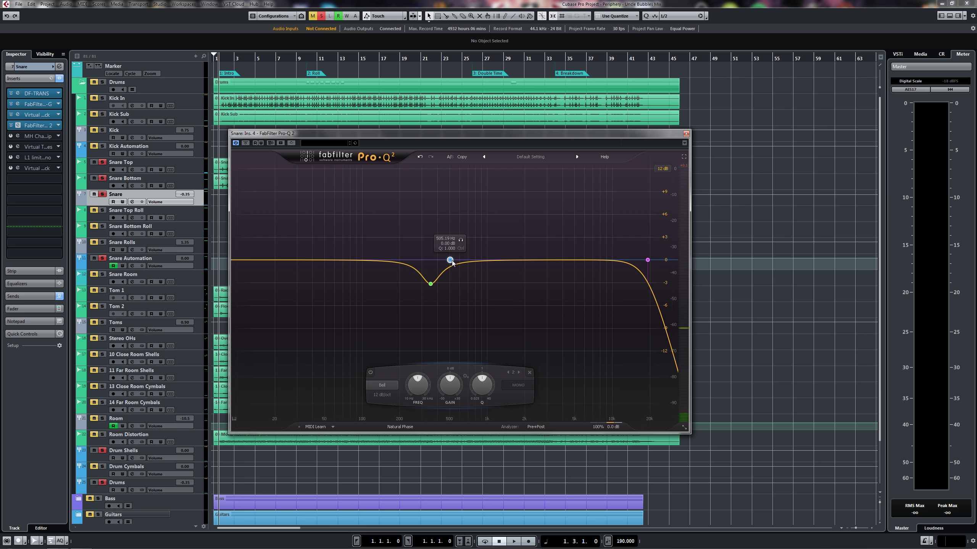
{"action": "key", "text": "space"}
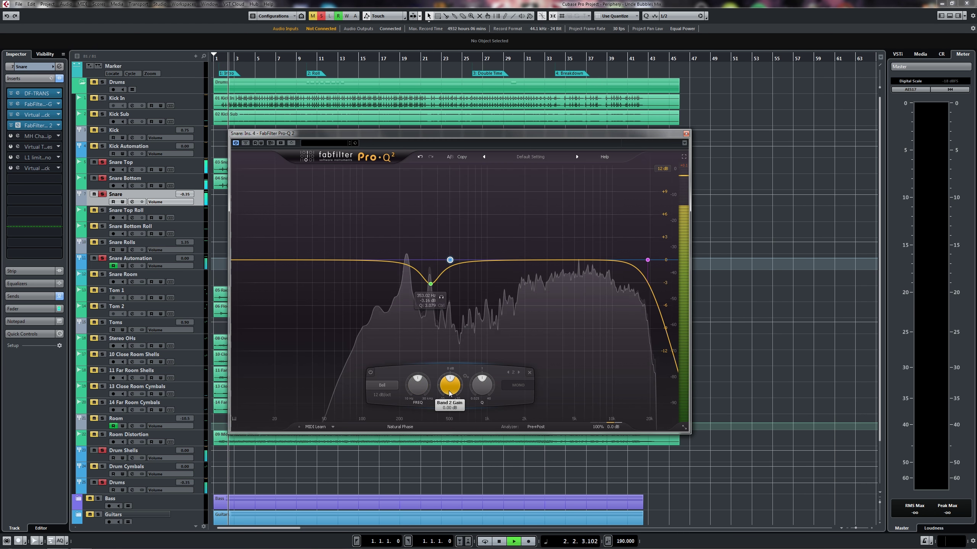
{"action": "left_click_drag", "start_coordinate": [449, 391], "coordinate": [440, 412]}
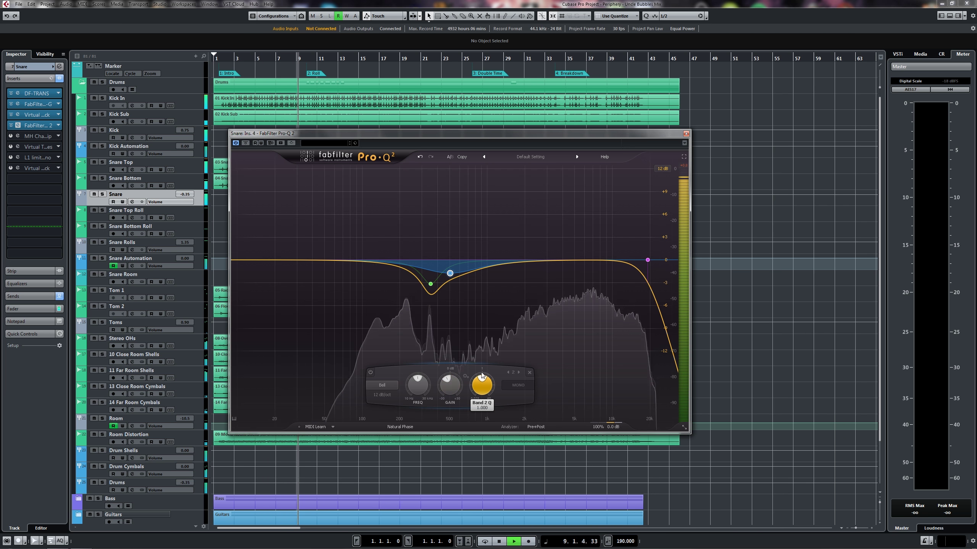
{"action": "key", "text": "space"}
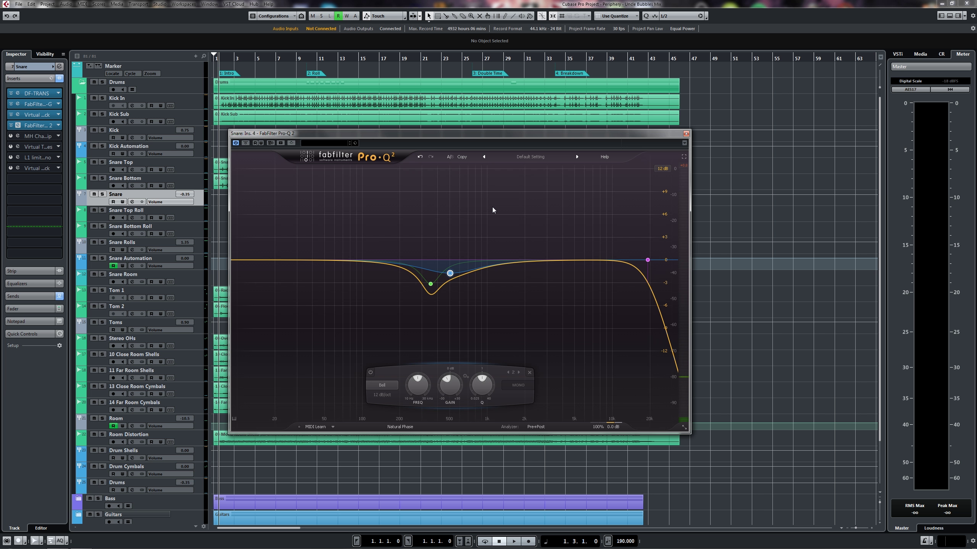
Compare the Snare's ChannelStrip compressor bypassed and active during playback, leaving it active
{"action": "mouse_move", "coordinate": [455, 274]}
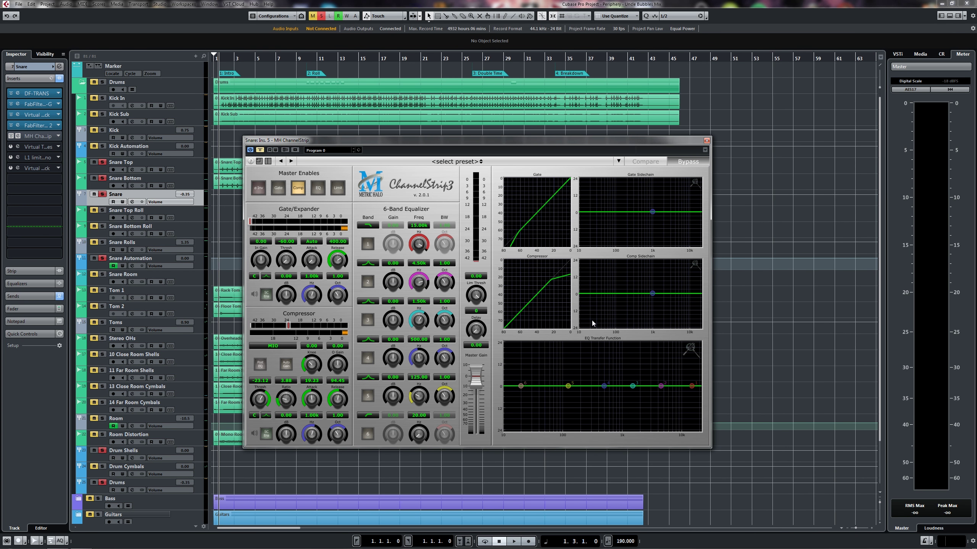
{"action": "key", "text": "space"}
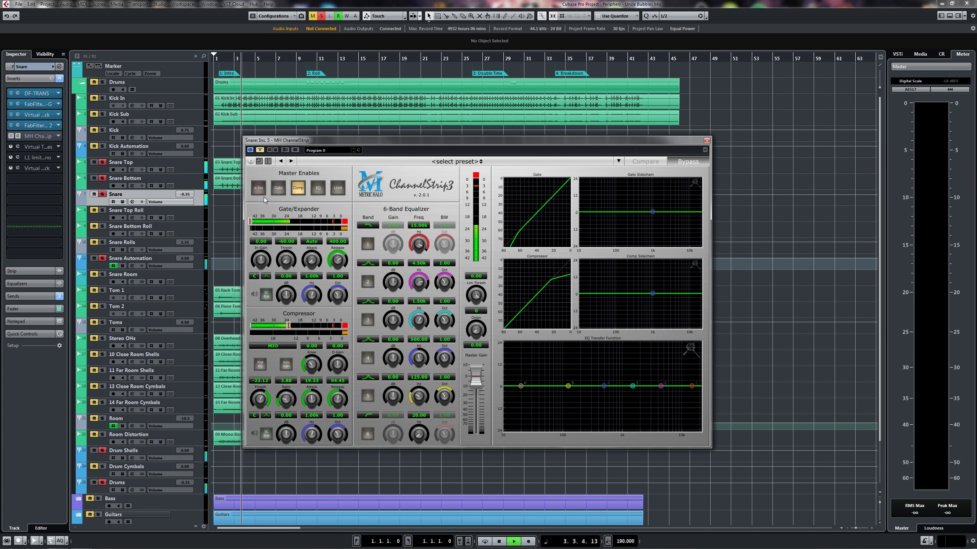
{"action": "key", "text": "space"}
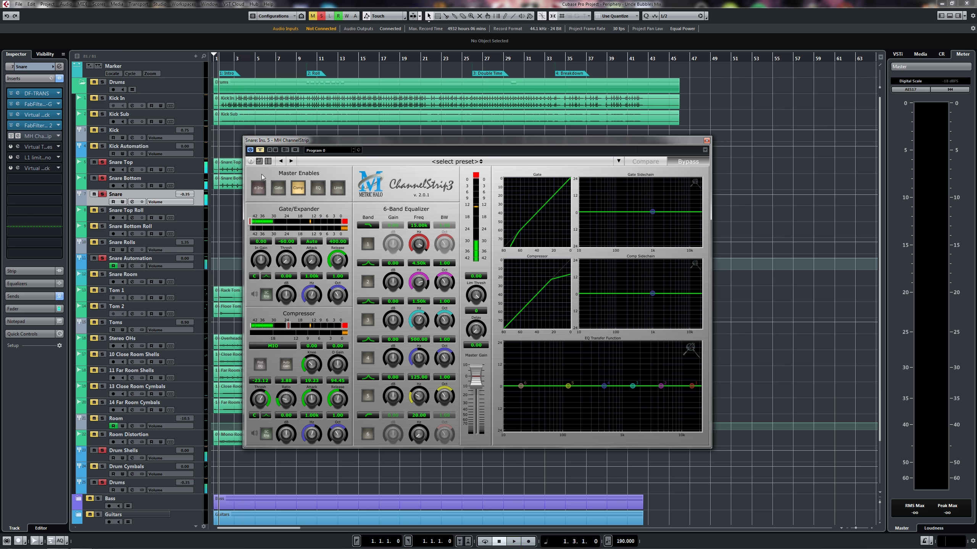
{"action": "left_click", "coordinate": [260, 150]}
{"action": "key", "text": "space"}
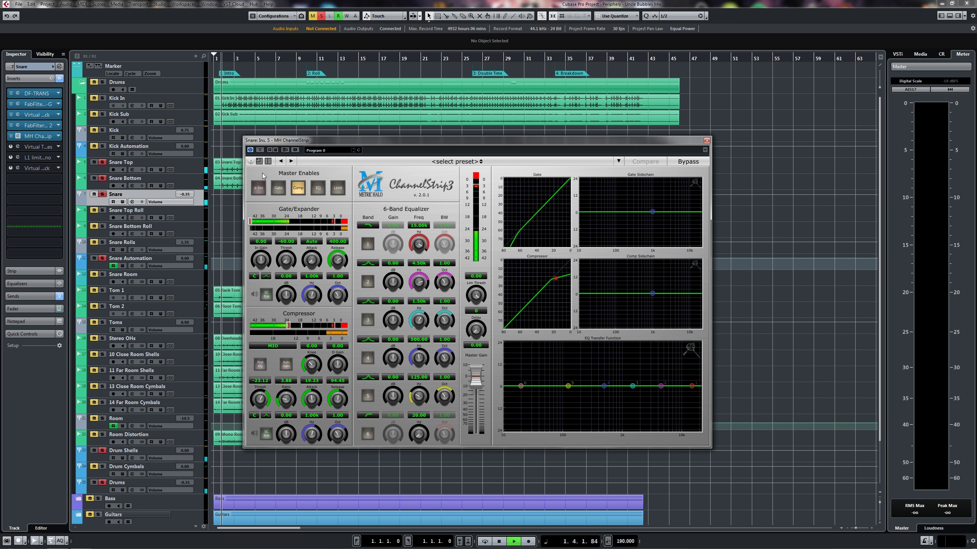
{"action": "left_click", "coordinate": [259, 150]}
{"action": "left_click", "coordinate": [259, 150]}
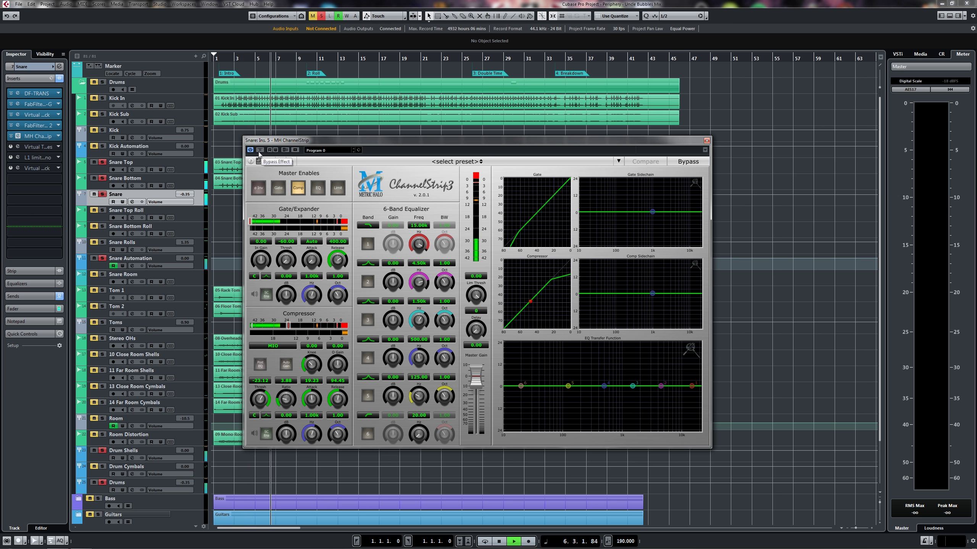
{"action": "left_click", "coordinate": [259, 153]}
{"action": "left_click", "coordinate": [260, 153]}
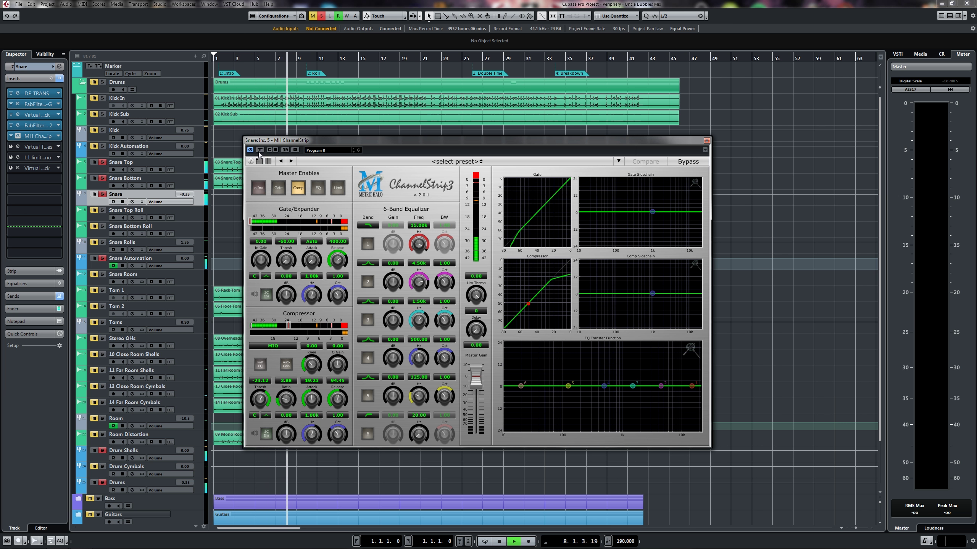
{"action": "key", "text": "space"}
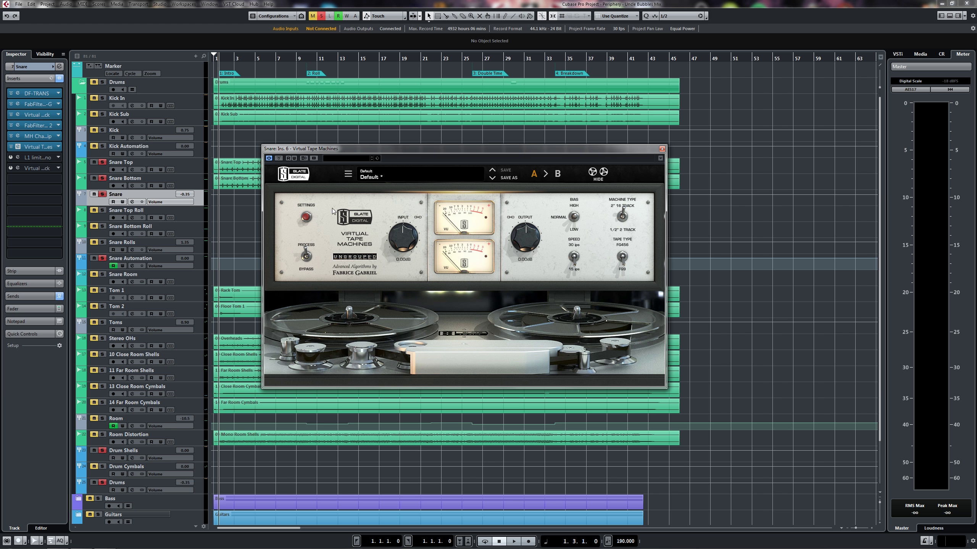
Check the Snare's Virtual Tape Machines settings and raise its input to about +7.4 dB during playback
{"action": "left_click", "coordinate": [306, 218]}
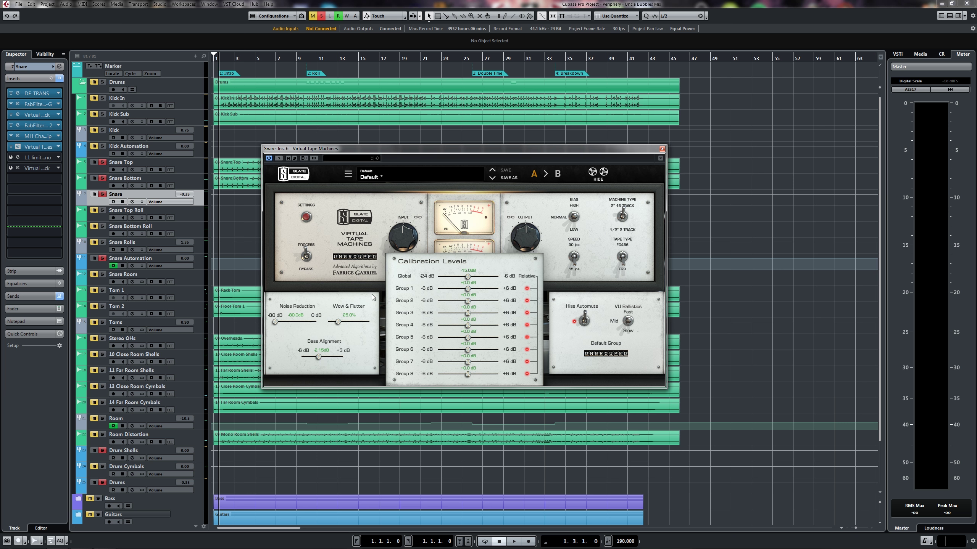
{"action": "left_click", "coordinate": [306, 217]}
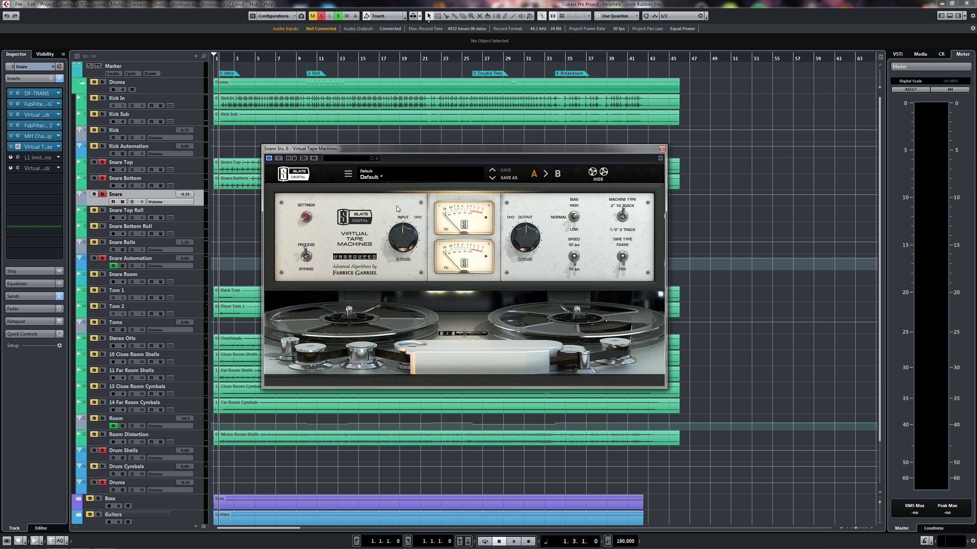
{"action": "key", "text": "space"}
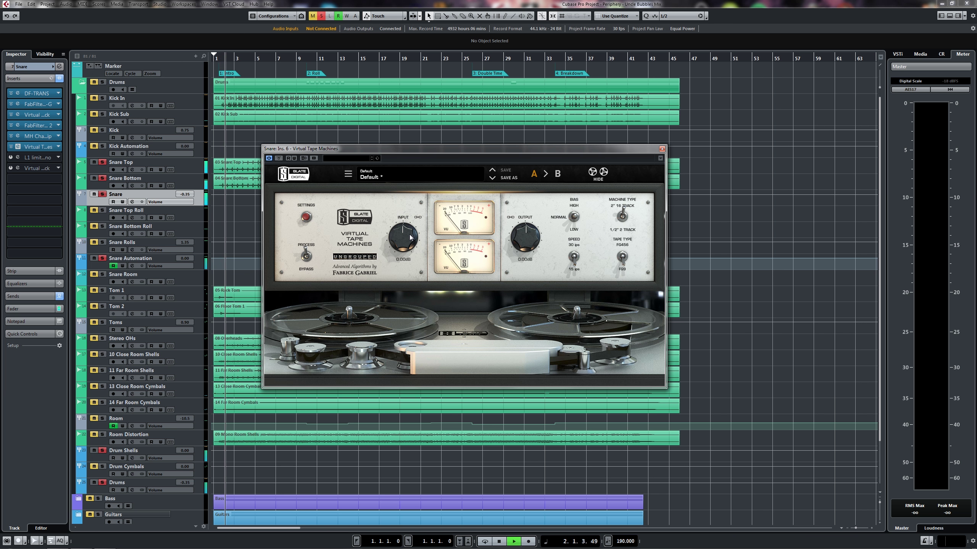
{"action": "mouse_move", "coordinate": [407, 221]}
{"action": "left_mouse_down"}
{"action": "mouse_move", "coordinate": [418, 233]}
{"action": "mouse_move", "coordinate": [432, 223]}
{"action": "mouse_move", "coordinate": [412, 237]}
{"action": "left_mouse_up"}
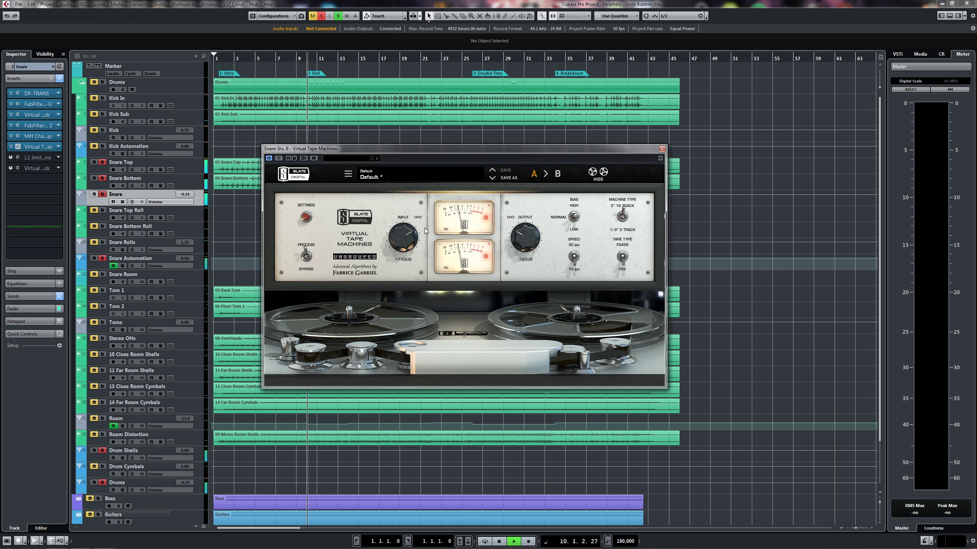
{"action": "key", "text": "space"}
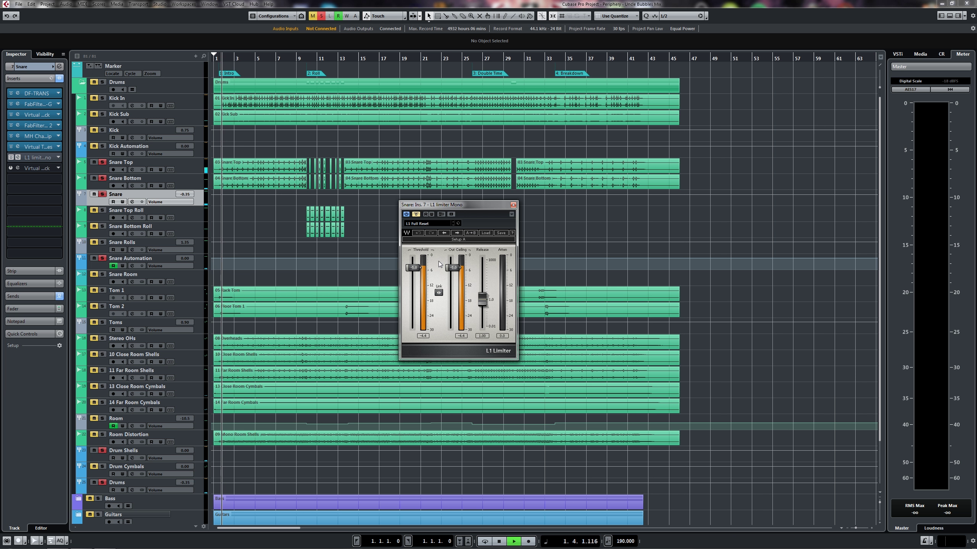
Activate the Snare's L1 Limiter, link its threshold to the output ceiling, and lower both slightly during playback
{"action": "left_click", "coordinate": [416, 214]}
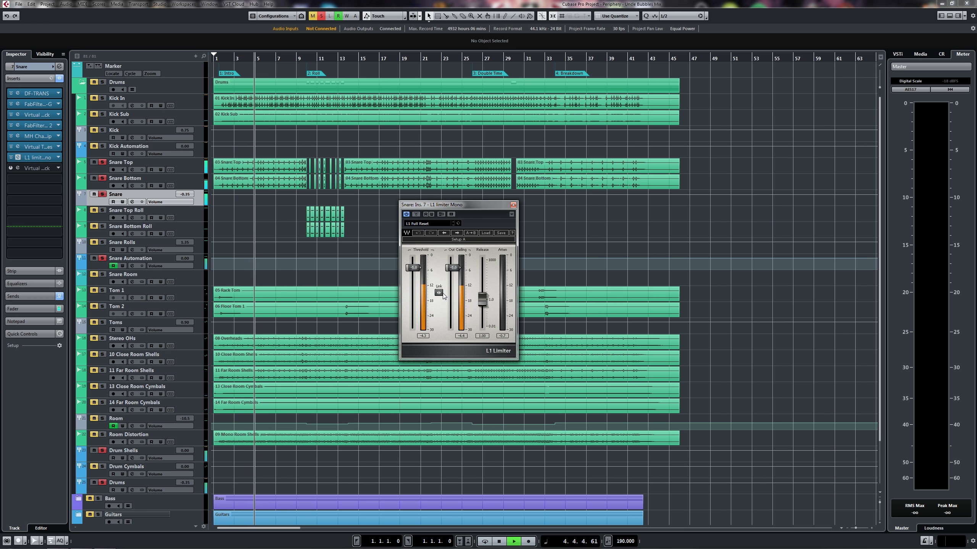
{"action": "left_click_drag", "start_coordinate": [413, 268], "coordinate": [413, 270]}
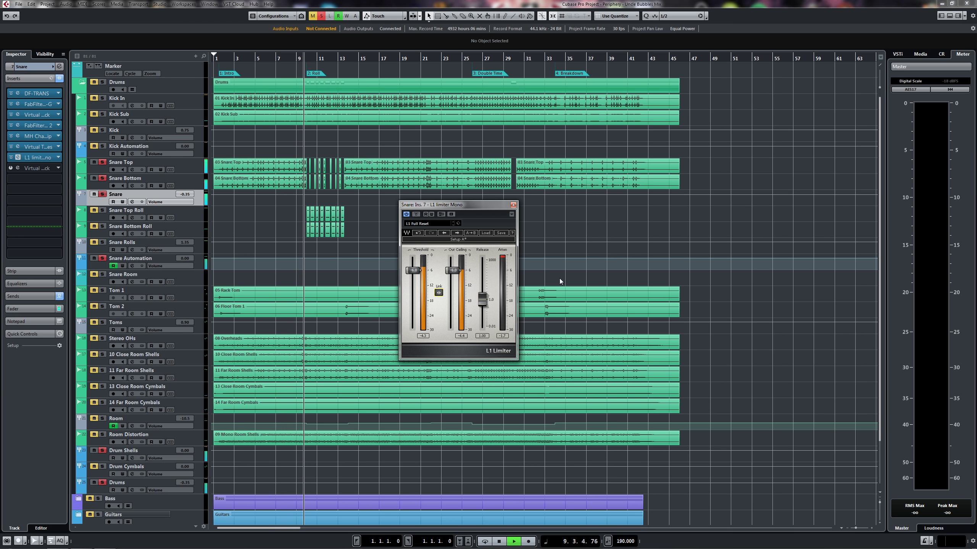
{"action": "key", "text": "space"}
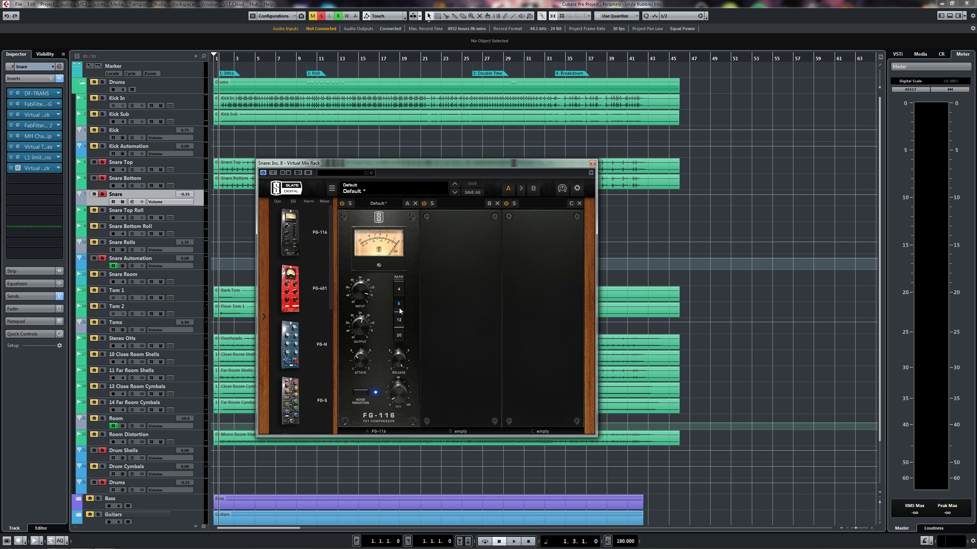
Activate the Snare's FG-116 compressor and set its mix to about 10% during playback
{"action": "mouse_move", "coordinate": [357, 363]}
{"action": "mouse_move", "coordinate": [403, 366]}
{"action": "mouse_move", "coordinate": [403, 398]}
{"action": "left_click_drag", "start_coordinate": [400, 398], "coordinate": [407, 397]}
{"action": "key", "text": "space"}
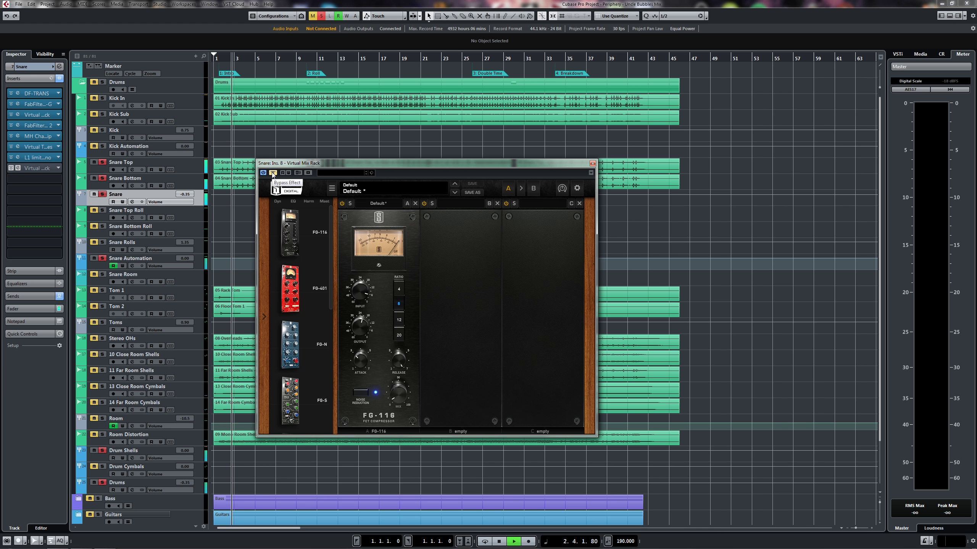
{"action": "left_click", "coordinate": [273, 173]}
{"action": "mouse_move", "coordinate": [404, 391]}
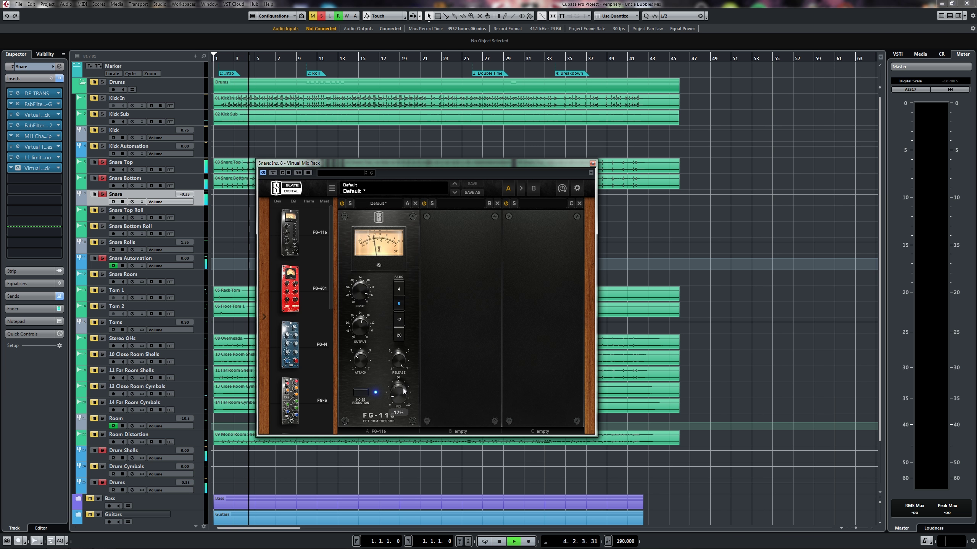
{"action": "mouse_move", "coordinate": [403, 391]}
{"action": "left_mouse_down"}
{"action": "mouse_move", "coordinate": [432, 334]}
{"action": "mouse_move", "coordinate": [394, 386]}
{"action": "left_mouse_up"}
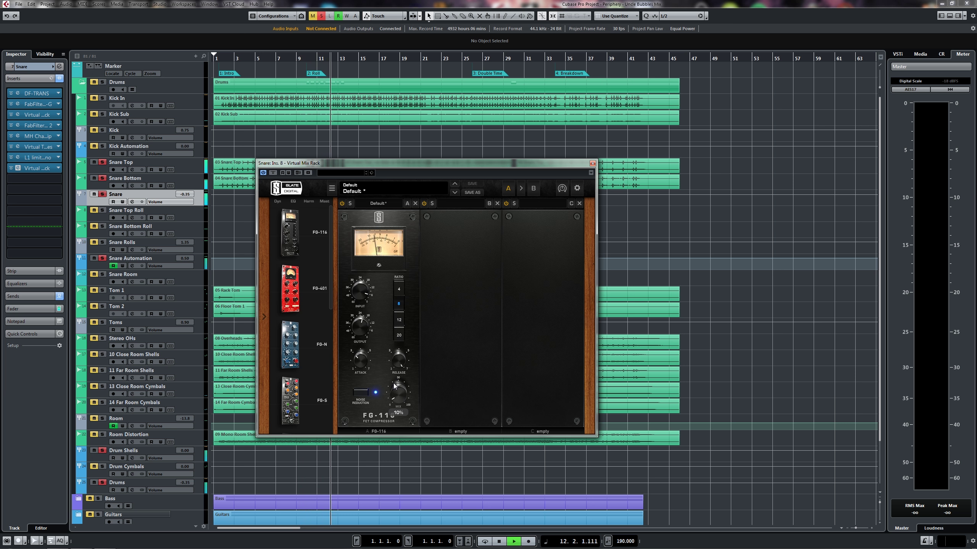
{"action": "key", "text": "space"}
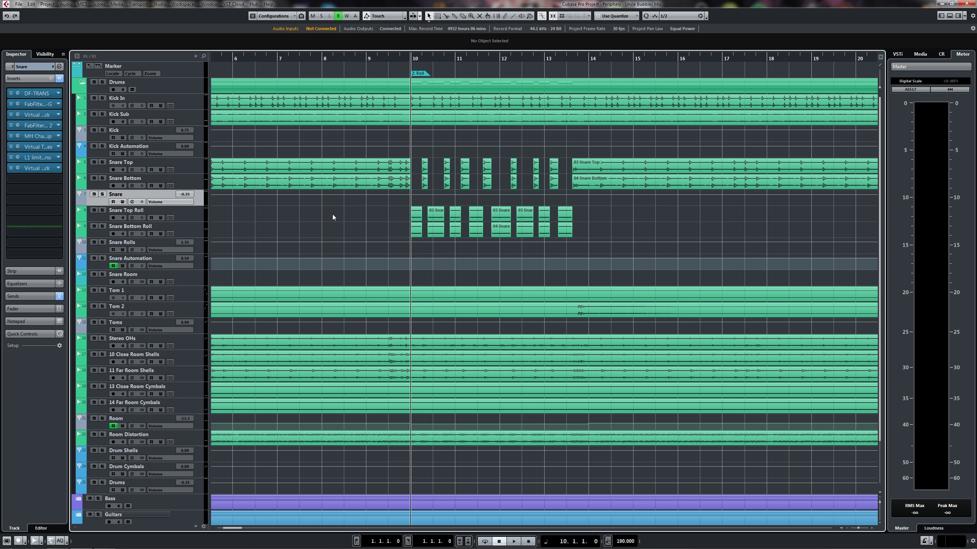
Solo the Snare Automation group, audition the snare rolls from bar 10, and clear the solo
{"action": "left_click", "coordinate": [133, 258]}
{"action": "key", "text": "s"}
{"action": "key", "text": "space"}
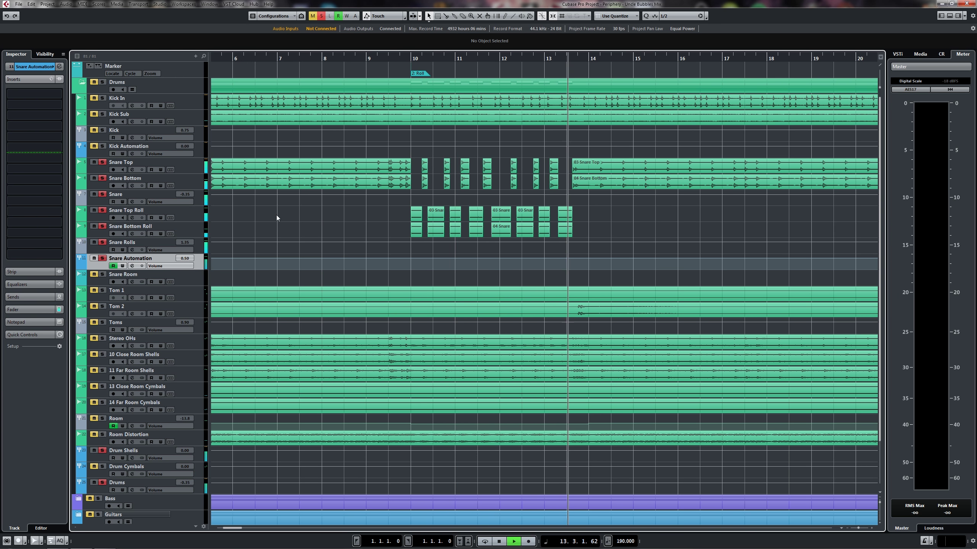
{"action": "key", "text": "space"}
{"action": "key", "text": "s"}
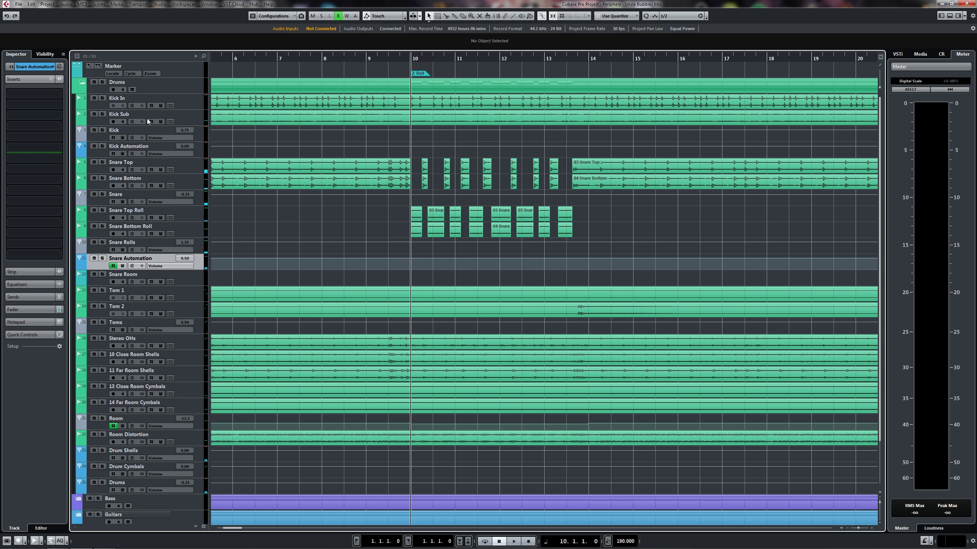
Solo Tom 1, open its DF-TRANS insert, and play the tom hit at bar 32
{"action": "key", "text": "s"}
{"action": "key", "text": "space"}
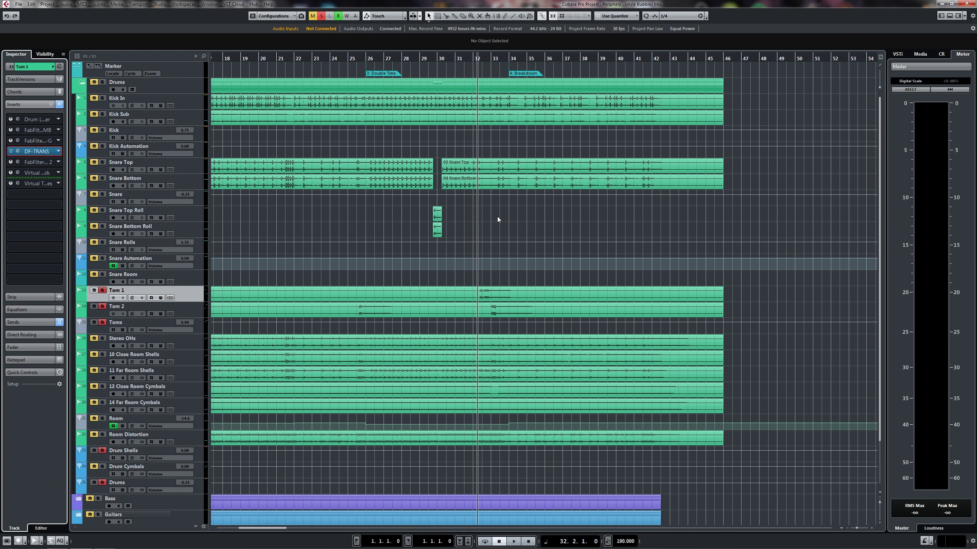
{"action": "left_click", "coordinate": [43, 152]}
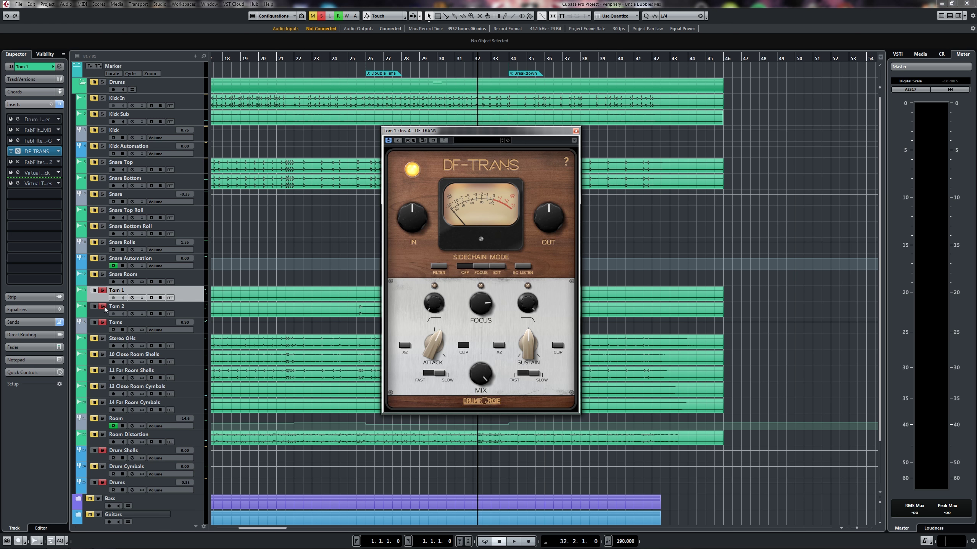
{"action": "key", "text": "space"}
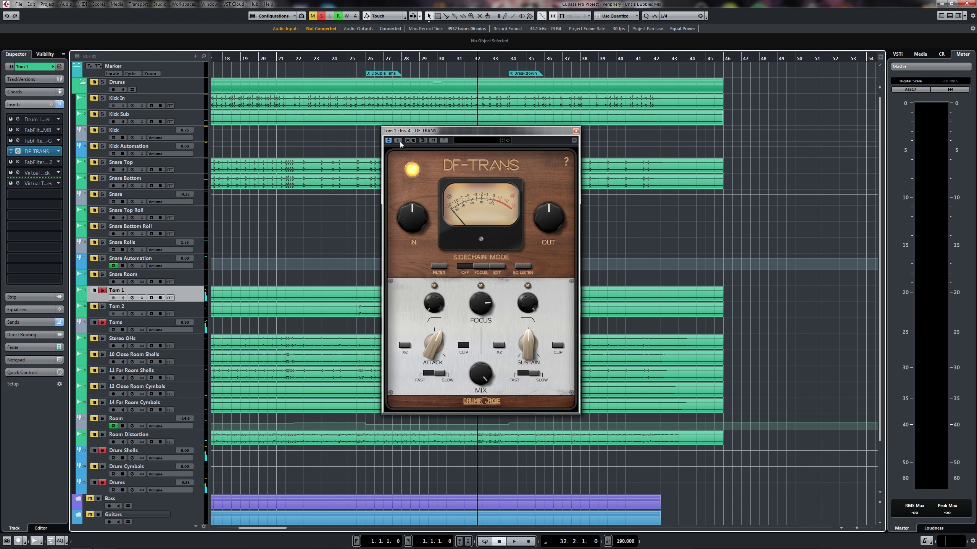
Compare Tom 1 with DF-TRANS bypassed and active over repeated playback, and close the plug-in
{"action": "left_click", "coordinate": [398, 140]}
{"action": "key", "text": "space"}
{"action": "left_click", "coordinate": [398, 141]}
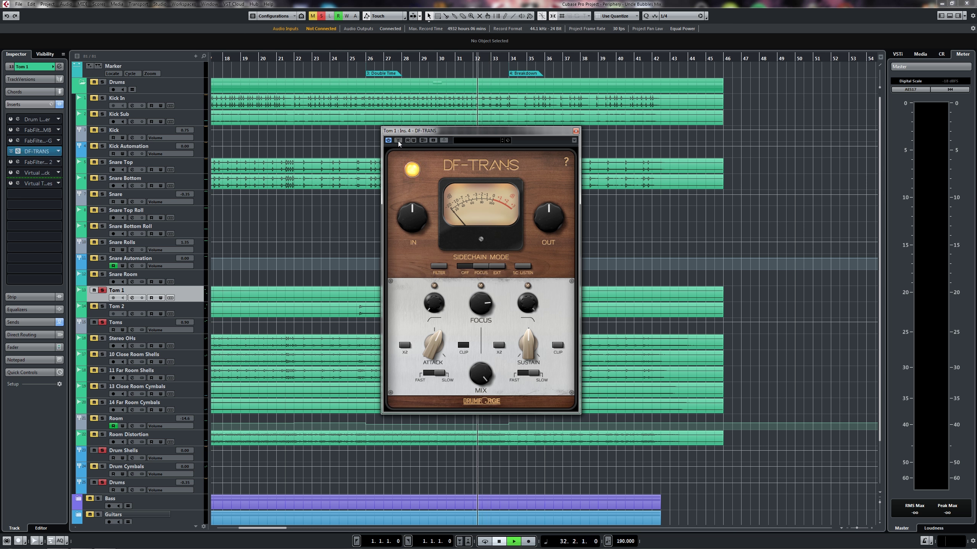
{"action": "key", "text": "space"}
{"action": "key", "text": "space"}
{"action": "left_click_drag", "start_coordinate": [516, 131], "coordinate": [512, 132]}
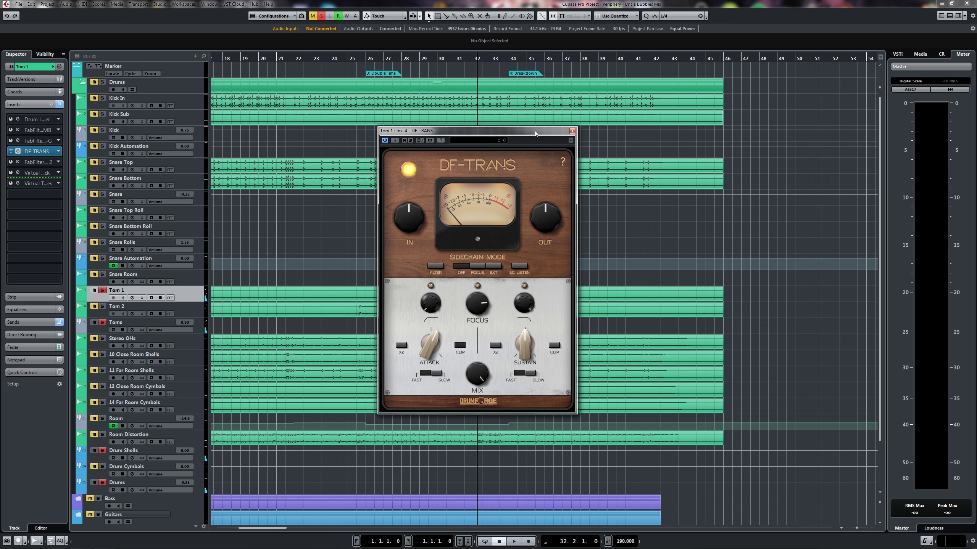
{"action": "left_click", "coordinate": [572, 131]}
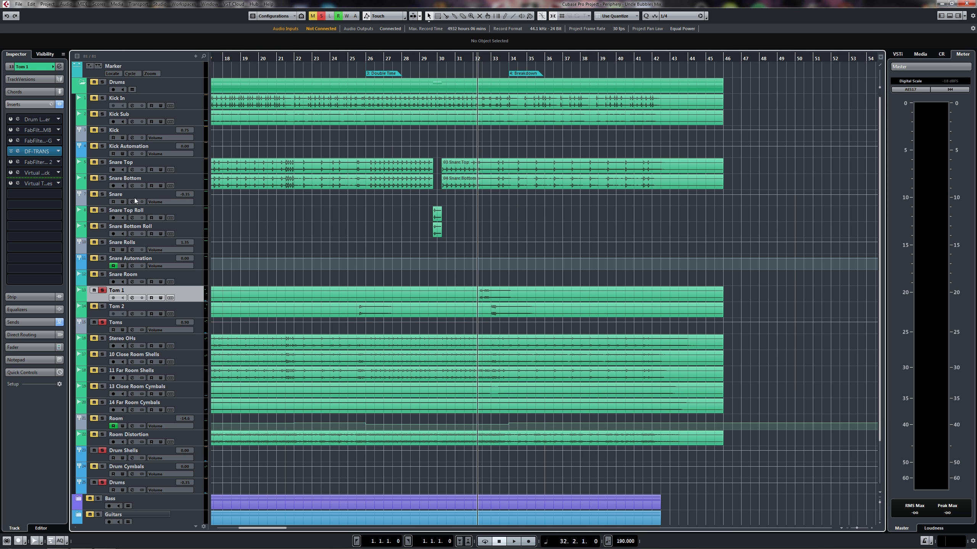
Activate Tom 1's Virtual Mix Rack and boost the FG-S high-frequency gain to about +7.35 dB during playback
{"action": "left_click", "coordinate": [25, 176]}
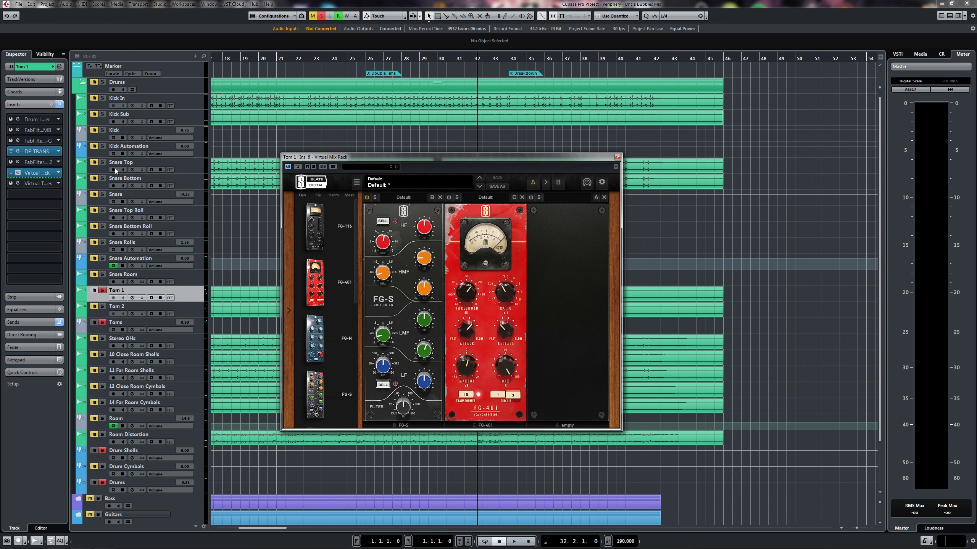
{"action": "mouse_move", "coordinate": [426, 229]}
{"action": "key", "text": "space"}
{"action": "left_click_drag", "start_coordinate": [425, 228], "coordinate": [443, 218]}
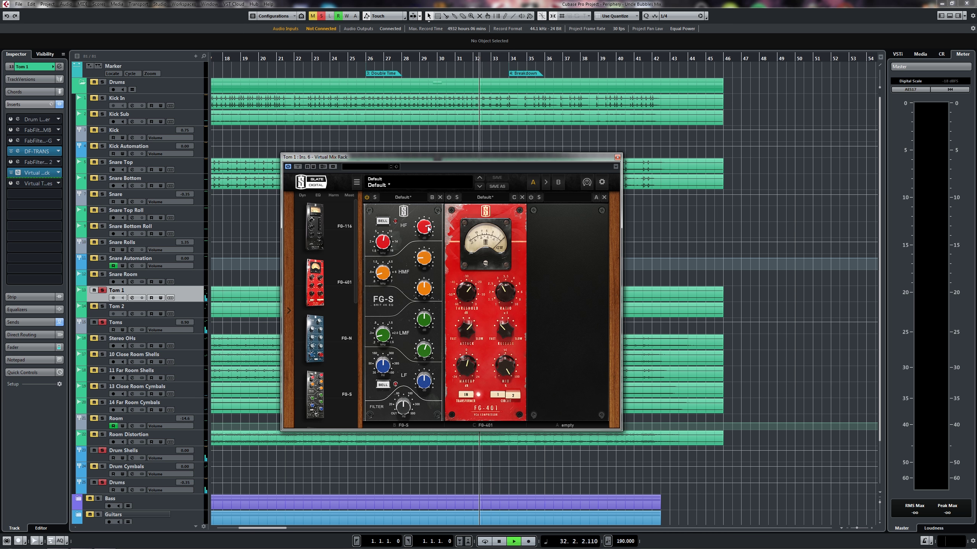
{"action": "key", "text": "space"}
Cut the low-mid gain of Tom 1's FG-S equalizer while the tom hit plays
{"action": "key", "text": "space"}
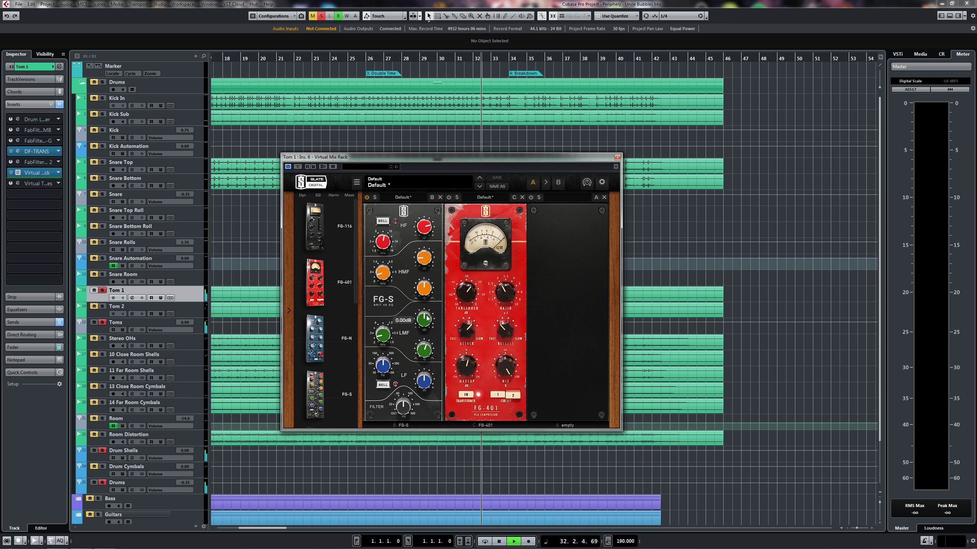
{"action": "left_click_drag", "start_coordinate": [422, 314], "coordinate": [423, 324]}
{"action": "key", "text": "space"}
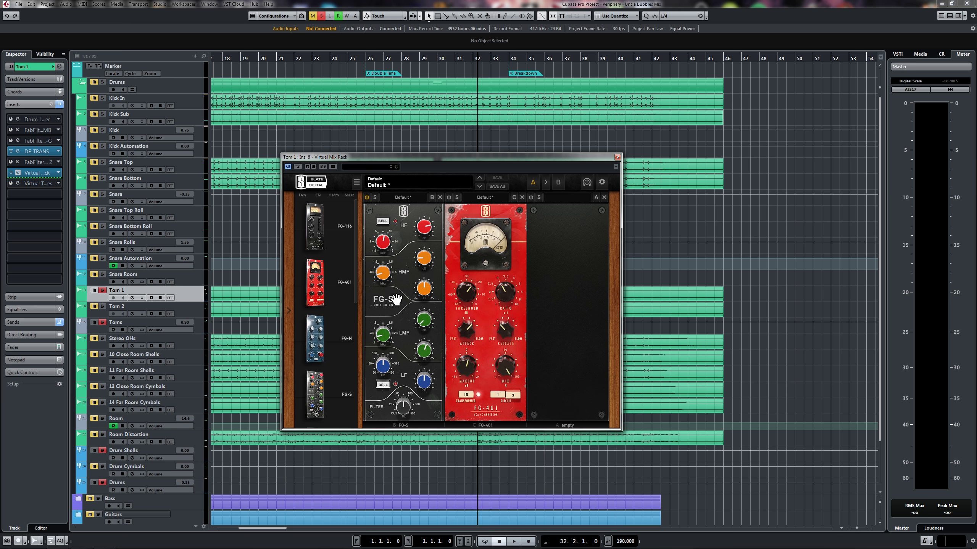
{"action": "mouse_move", "coordinate": [423, 322]}
Solo Stereo OHs with Tom 1 and lower the FG-S high-frequency gain to about +6.17 dB, replaying the hit
{"action": "mouse_move", "coordinate": [425, 232]}
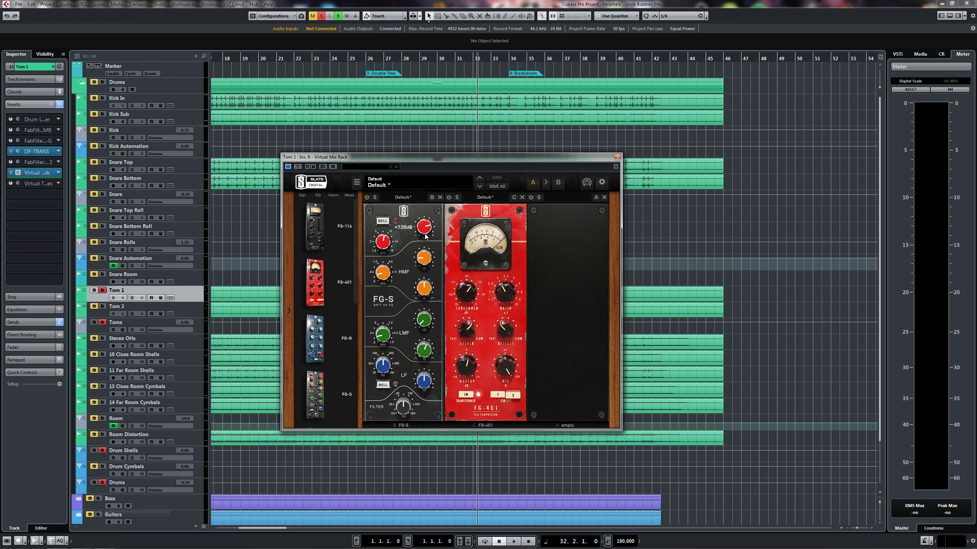
{"action": "left_click", "coordinate": [102, 338]}
{"action": "key", "text": "space"}
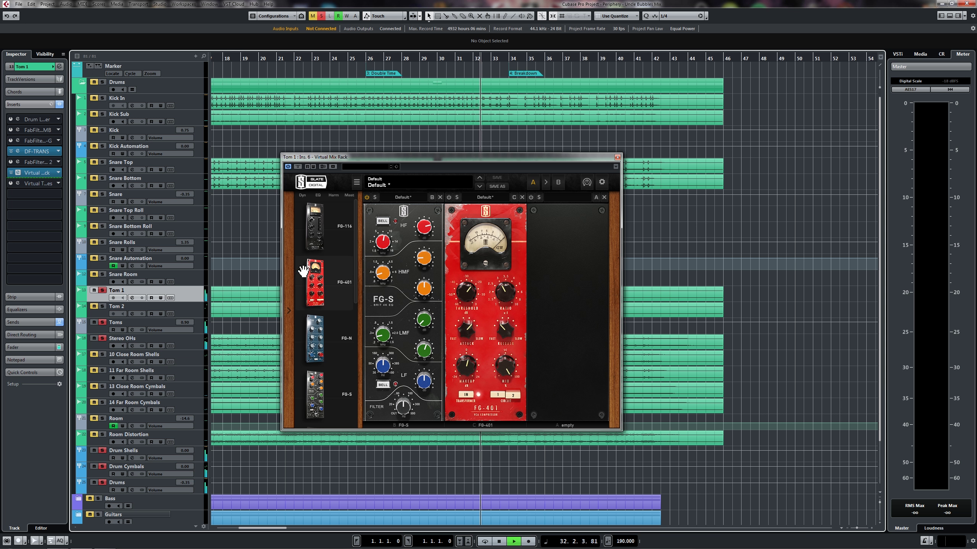
{"action": "key", "text": "space"}
{"action": "left_click_drag", "start_coordinate": [424, 228], "coordinate": [423, 232]}
{"action": "key", "text": "space"}
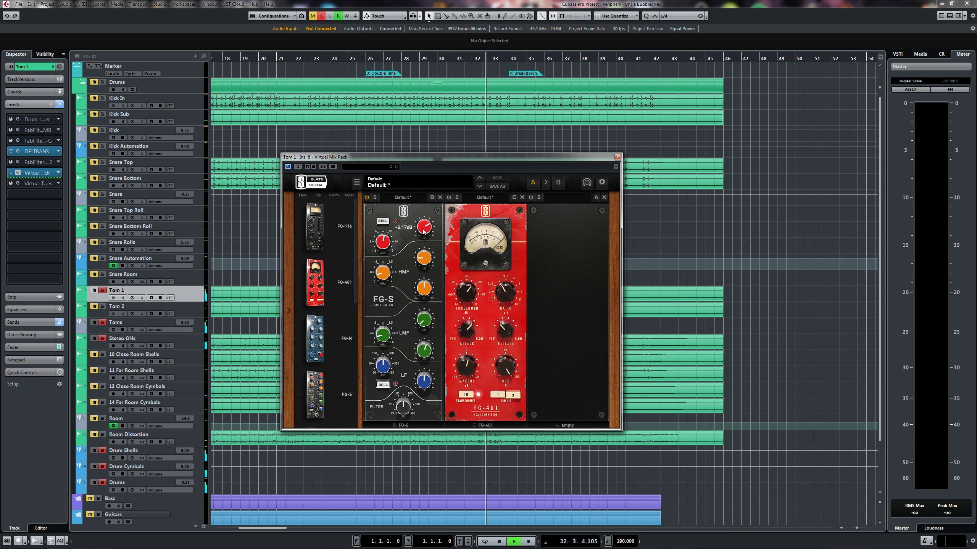
{"action": "key", "text": "space"}
{"action": "key", "text": "space"}
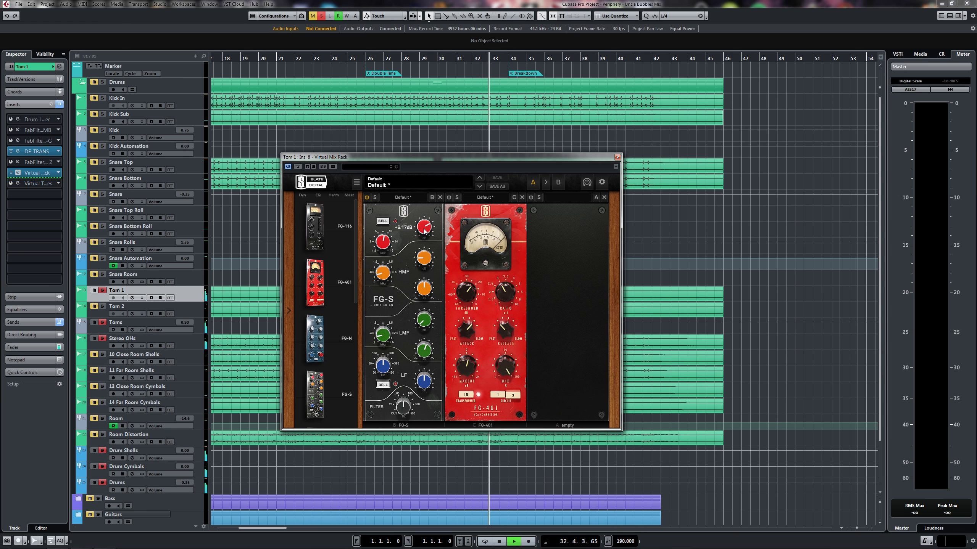
Raise the FG-S high-frequency gain on Tom 1 to about +6.30 dB while replaying the tom hit
{"action": "key", "text": "space"}
{"action": "key", "text": "space"}
{"action": "left_click_drag", "start_coordinate": [425, 231], "coordinate": [424, 231]}
{"action": "key", "text": "space"}
{"action": "key", "text": "space"}
{"action": "key", "text": "space"}
{"action": "key", "text": "space"}
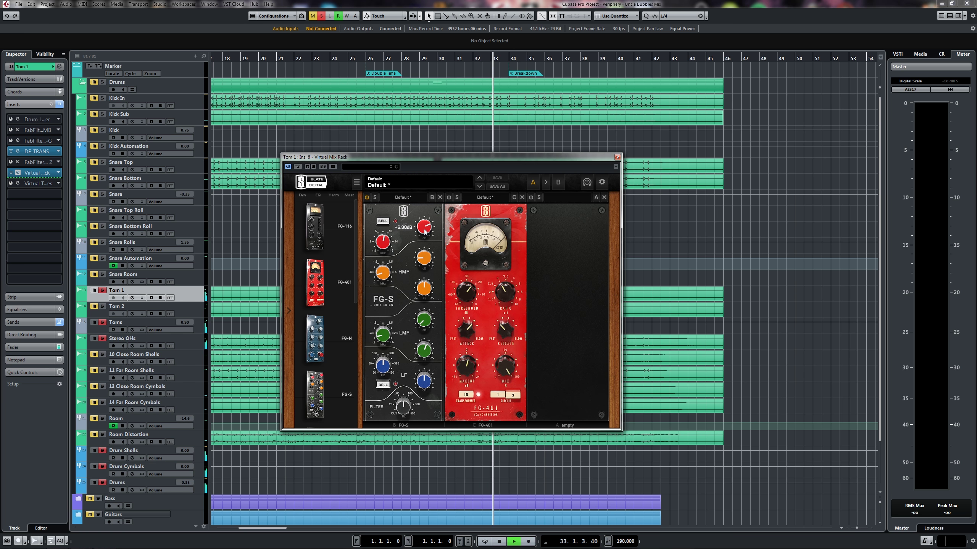
{"action": "key", "text": "space"}
{"action": "key", "text": "space"}
{"action": "key", "text": "space"}
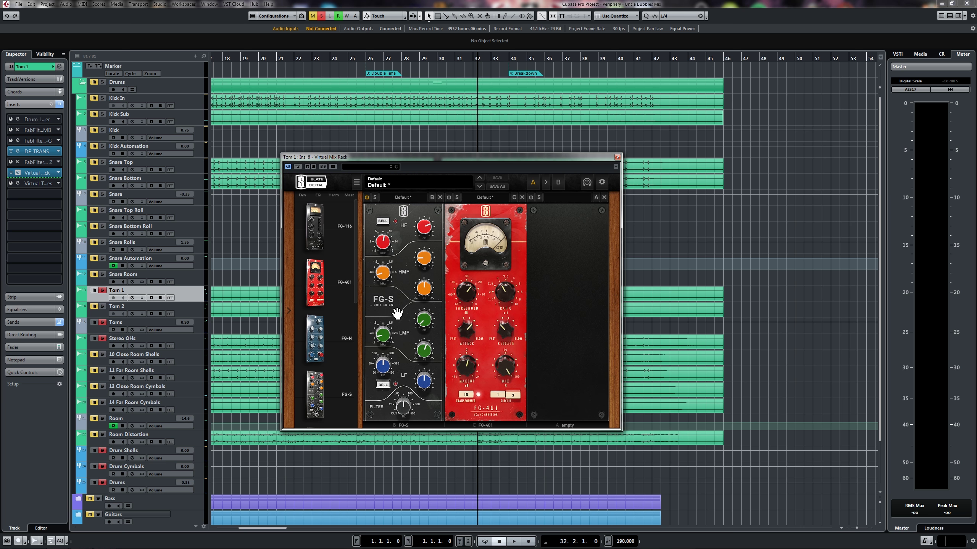
Adjust the FG-S filter on Tom 1 to about 70.8 Hz while the tom hit plays
{"action": "key", "text": "space"}
{"action": "key", "text": "space"}
{"action": "mouse_move", "coordinate": [404, 408]}
{"action": "left_click_drag", "start_coordinate": [402, 410], "coordinate": [408, 413]}
{"action": "key", "text": "space"}
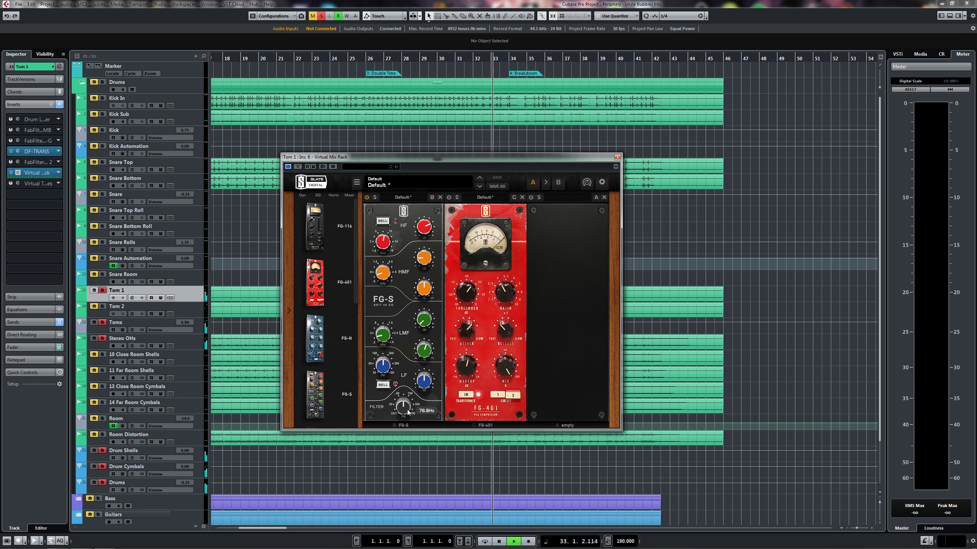
{"action": "key", "text": "space"}
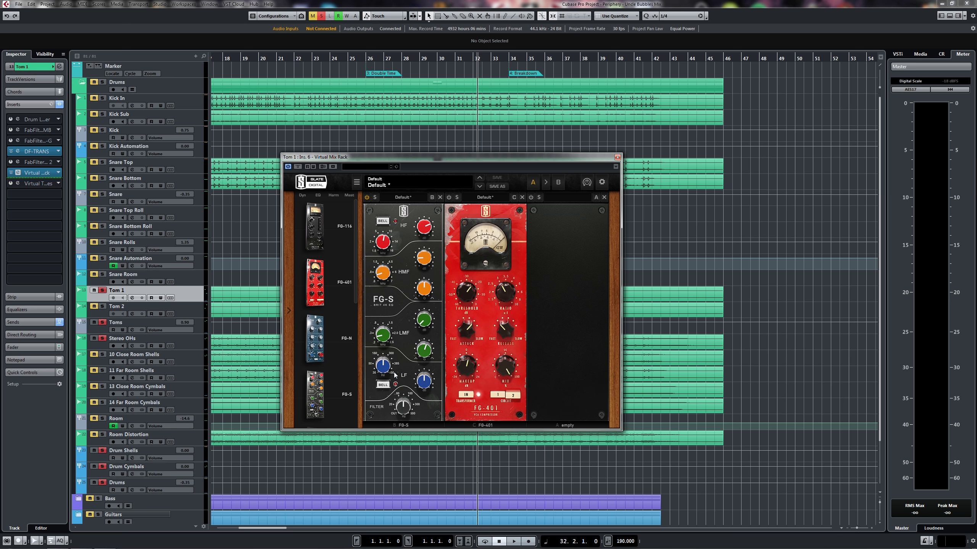
Enable the FG-401 compressor in Tom 1's Virtual Mix Rack and audition its effect on the tom hit
{"action": "left_click", "coordinate": [448, 197]}
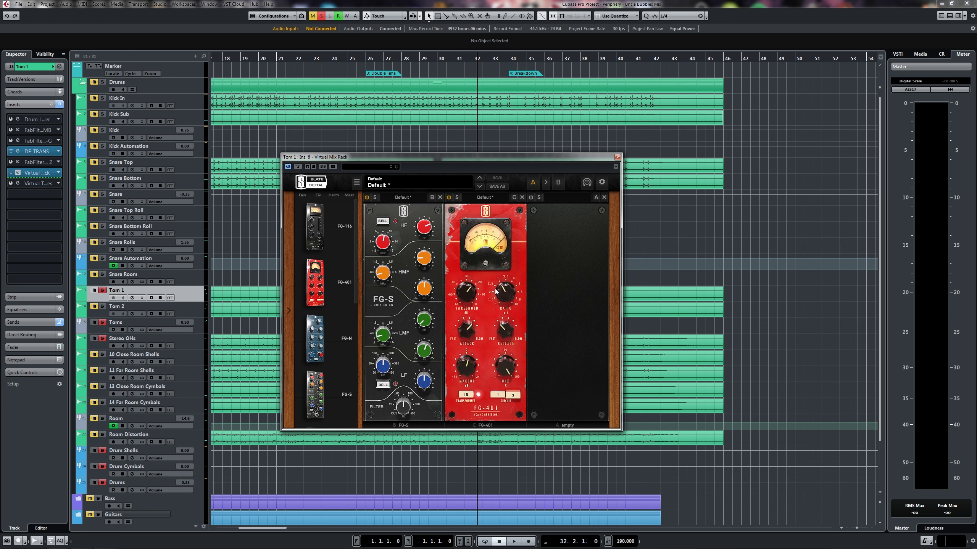
{"action": "mouse_move", "coordinate": [504, 292]}
{"action": "mouse_move", "coordinate": [465, 330]}
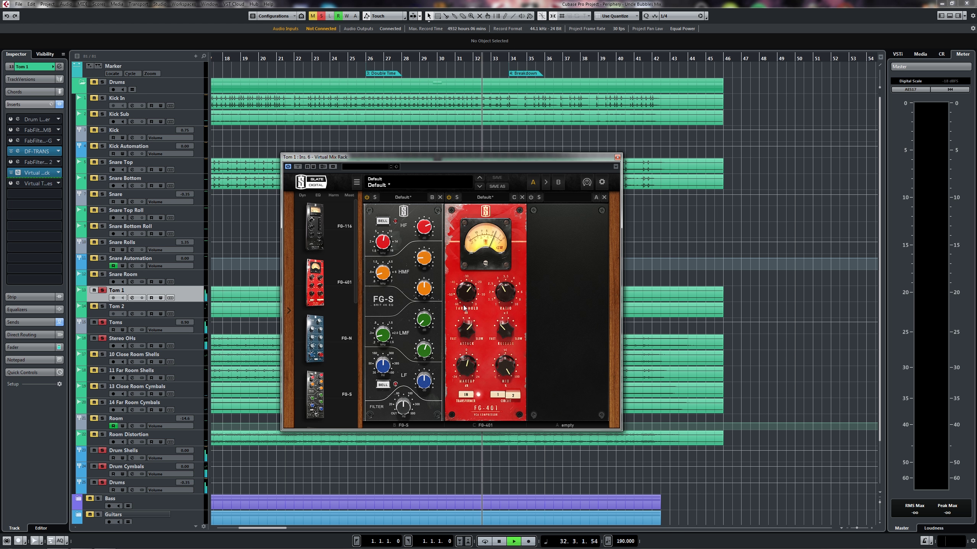
{"action": "mouse_move", "coordinate": [465, 308]}
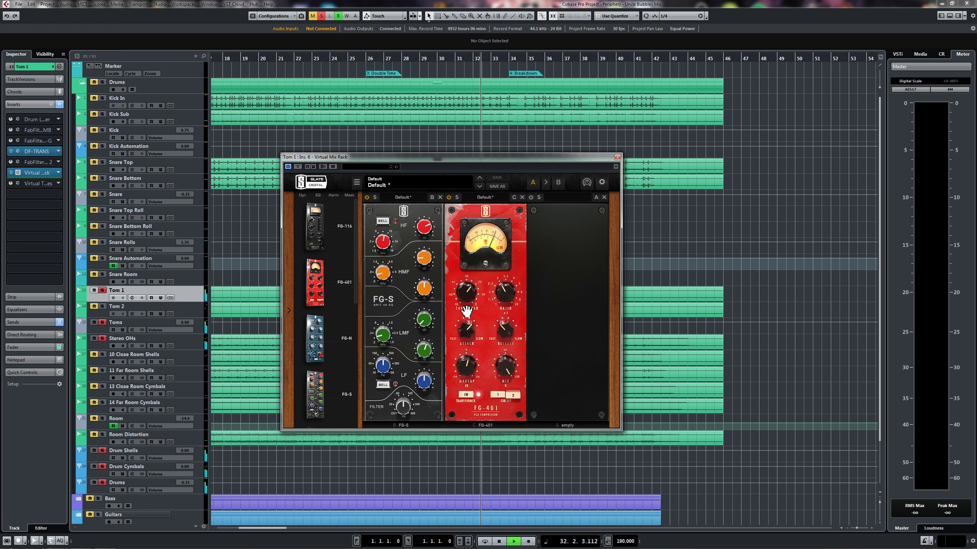
{"action": "key", "text": "space"}
{"action": "key", "text": "space"}
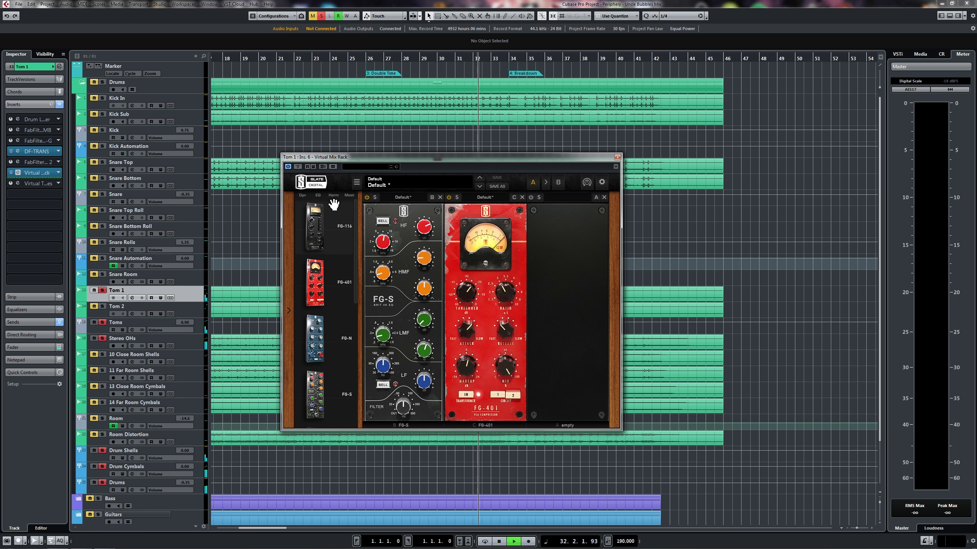
{"action": "left_click", "coordinate": [448, 198]}
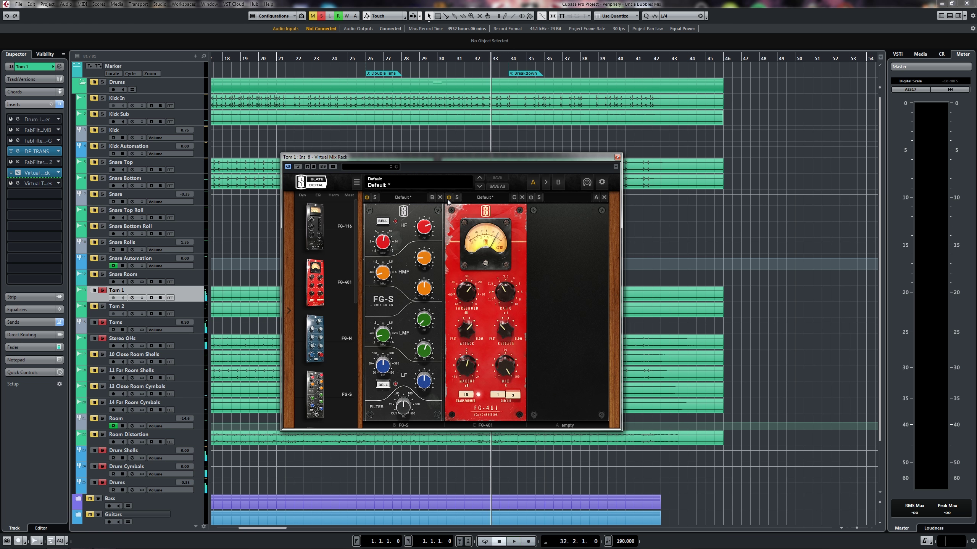
{"action": "key", "text": "space"}
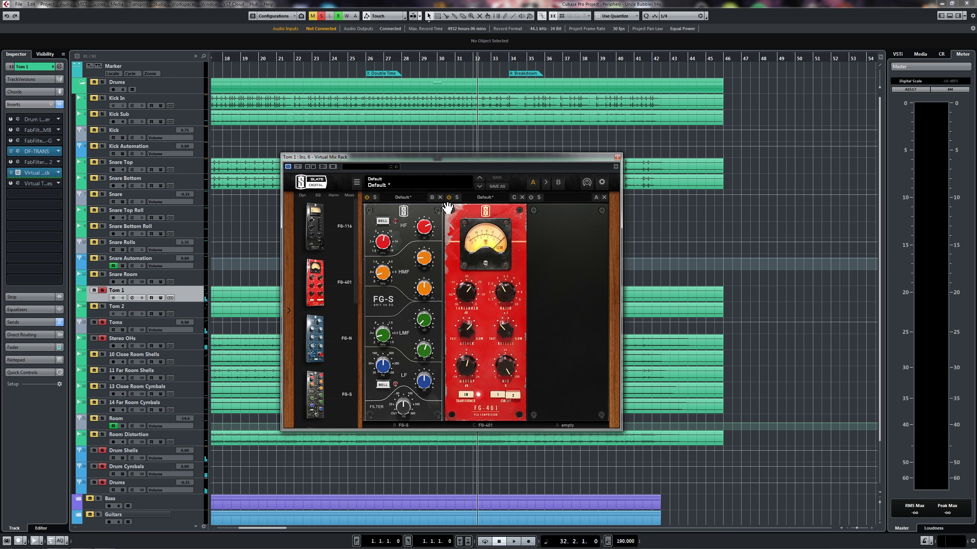
Adjust the high-mid gain of Tom 1's FG-S equalizer while the soloed tom hit plays
{"action": "key", "text": "s"}
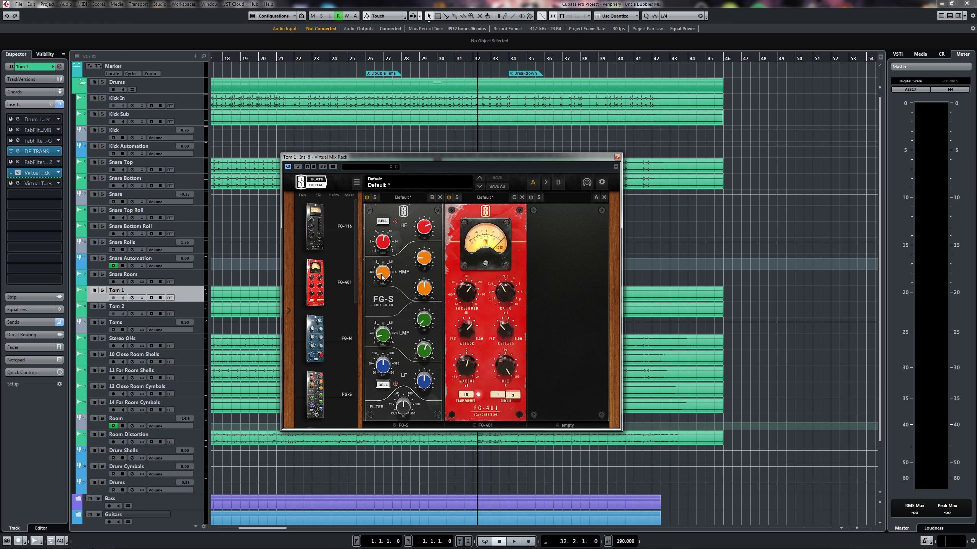
{"action": "mouse_move", "coordinate": [382, 276]}
{"action": "key", "text": "s"}
{"action": "key", "text": "space"}
{"action": "mouse_move", "coordinate": [438, 249]}
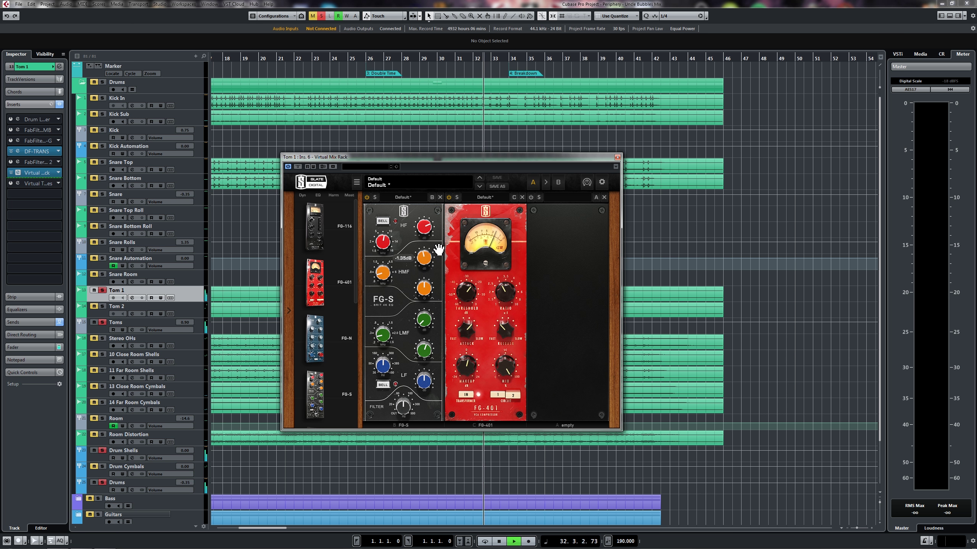
{"action": "mouse_move", "coordinate": [438, 249]}
{"action": "left_mouse_down"}
{"action": "mouse_move", "coordinate": [420, 268]}
{"action": "mouse_move", "coordinate": [437, 258]}
{"action": "left_mouse_up"}
{"action": "key", "text": "space"}
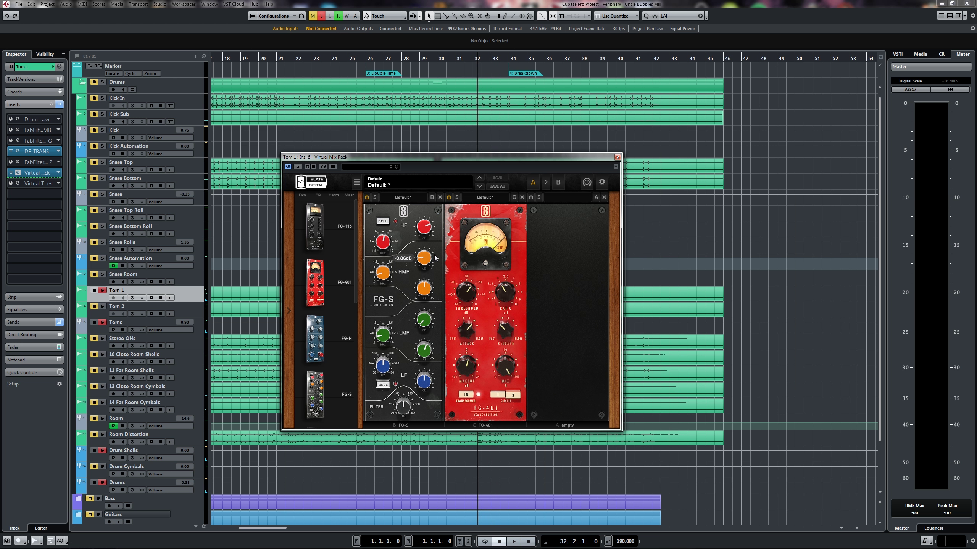
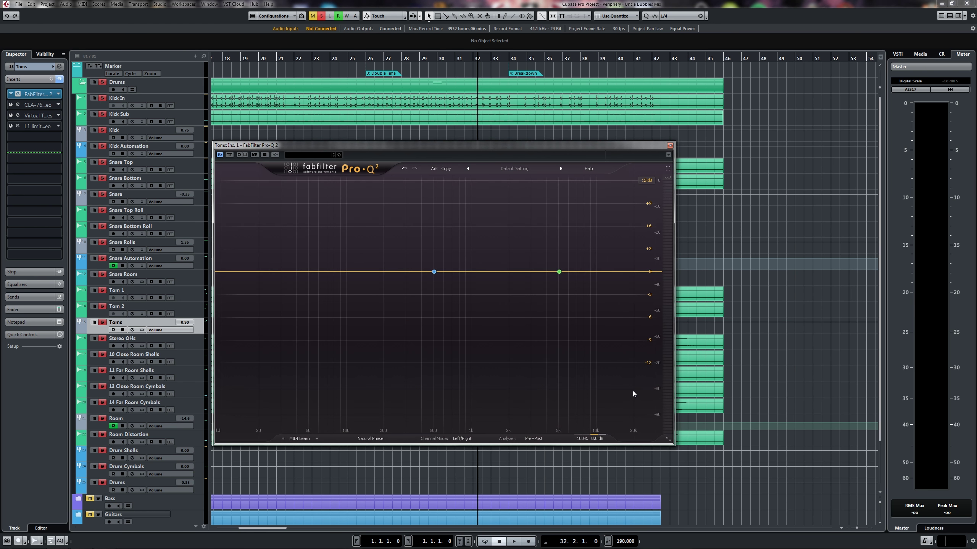
Solo the Toms group and cut its Pro-Q 2 band near 5 kHz to about -3.36 dB during playback
{"action": "key", "text": "s"}
{"action": "key", "text": "space"}
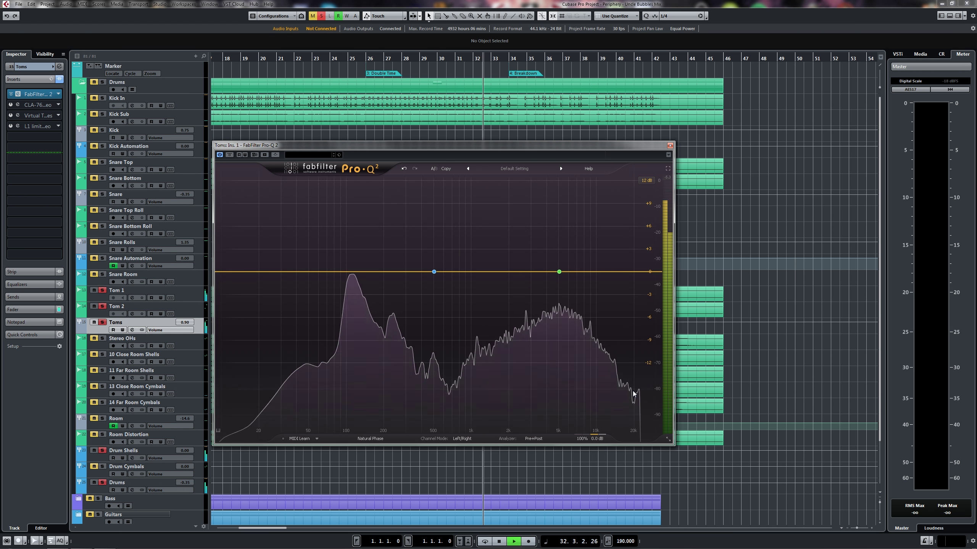
{"action": "key", "text": "space"}
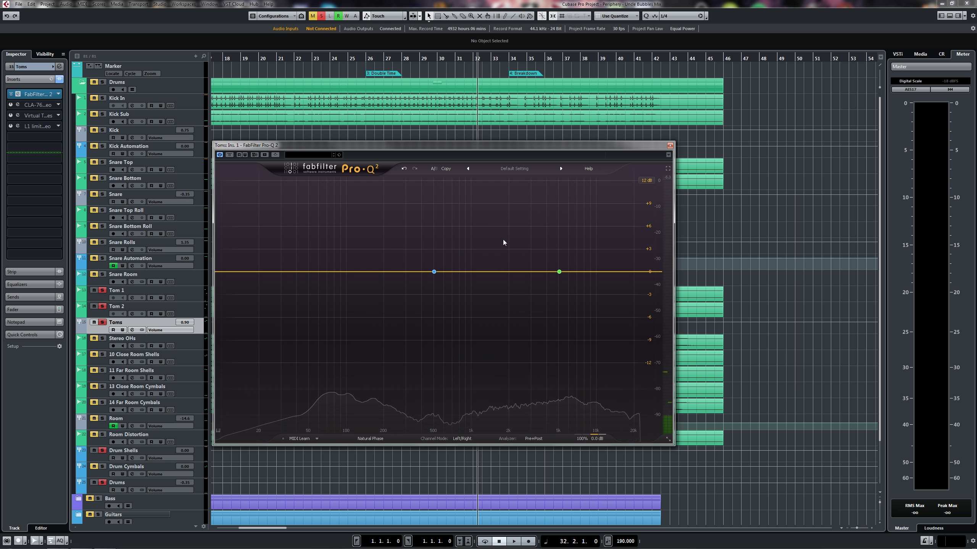
{"action": "left_click", "coordinate": [559, 271]}
{"action": "key", "text": "space"}
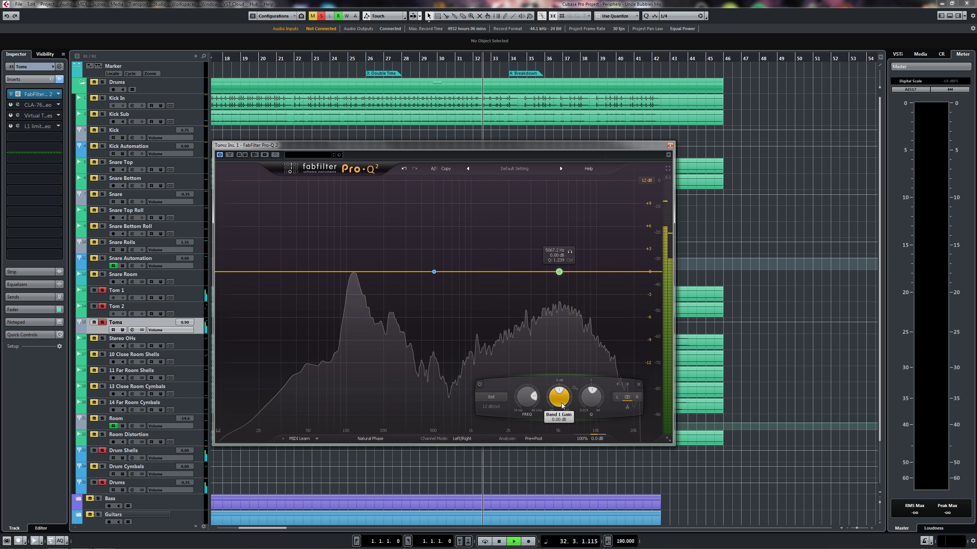
{"action": "scroll", "coordinate": [561, 404], "scroll_direction": "down", "scroll_amount": 7}
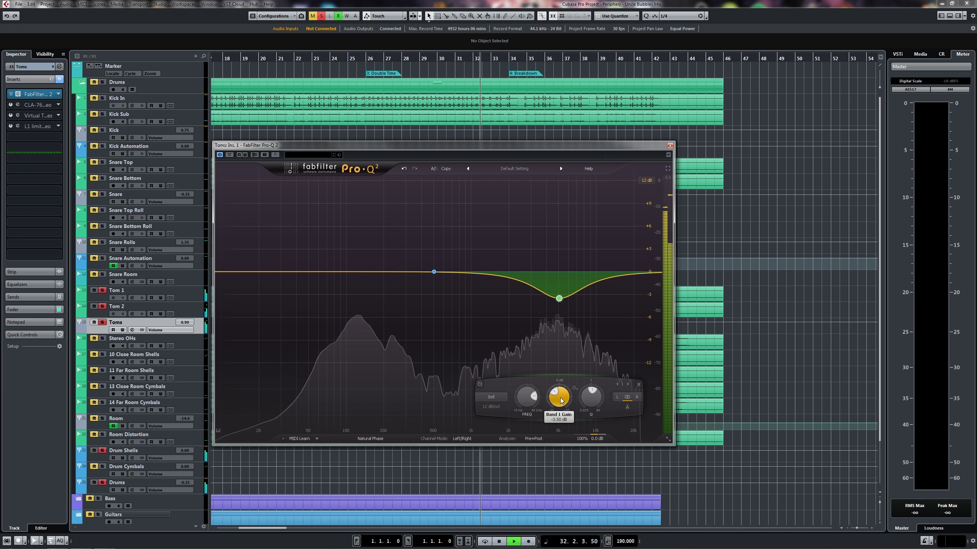
{"action": "left_click_drag", "start_coordinate": [560, 401], "coordinate": [581, 396]}
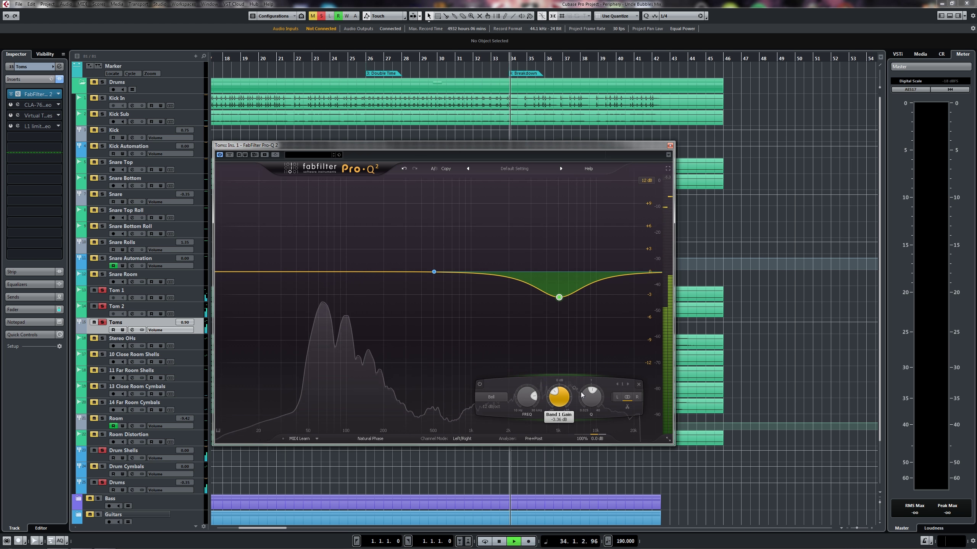
{"action": "key", "text": "space"}
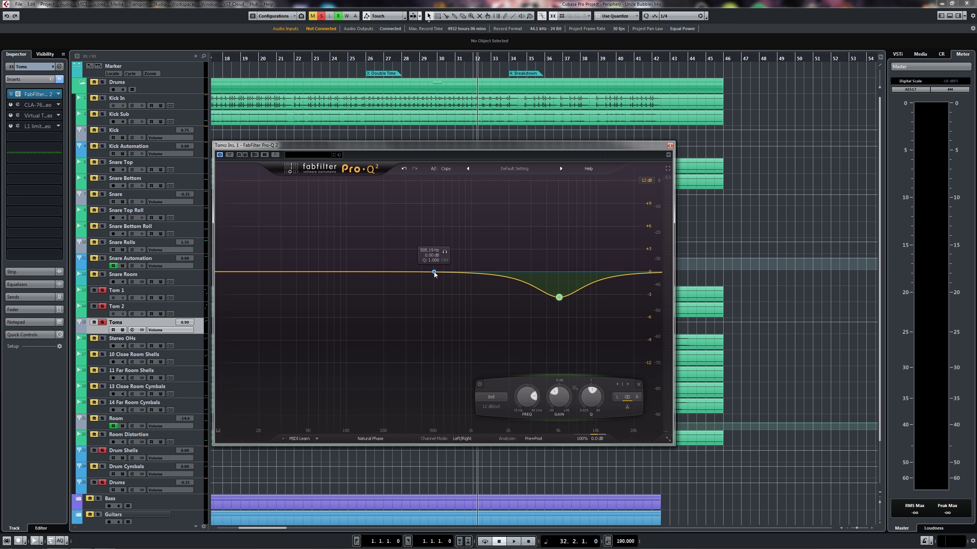
Solo Stereo OHs, cut the Toms equalizer band near 505 Hz to about -6.14 dB, and audition it with the Drums folder soloed
{"action": "left_click", "coordinate": [102, 339]}
{"action": "key", "text": "space"}
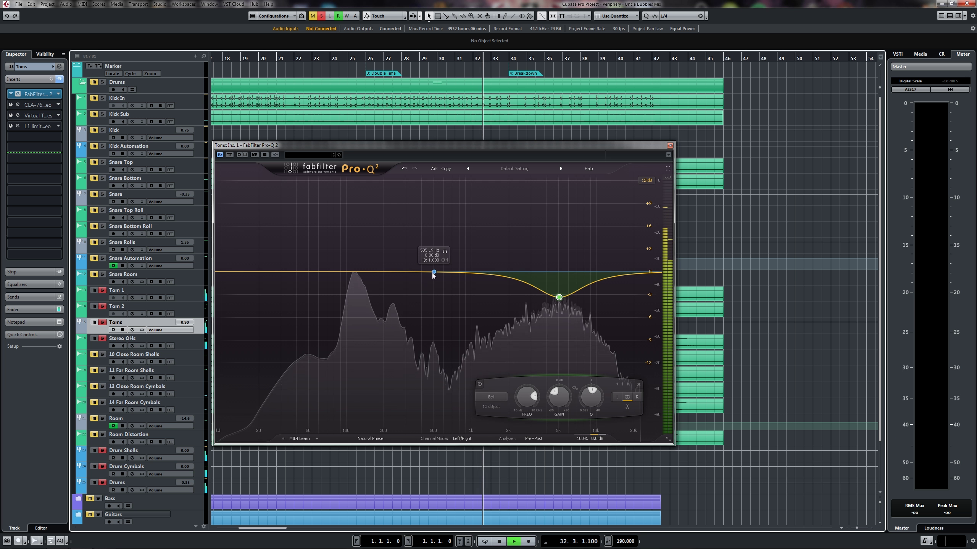
{"action": "left_click", "coordinate": [434, 272]}
{"action": "left_click_drag", "start_coordinate": [434, 396], "coordinate": [414, 416]}
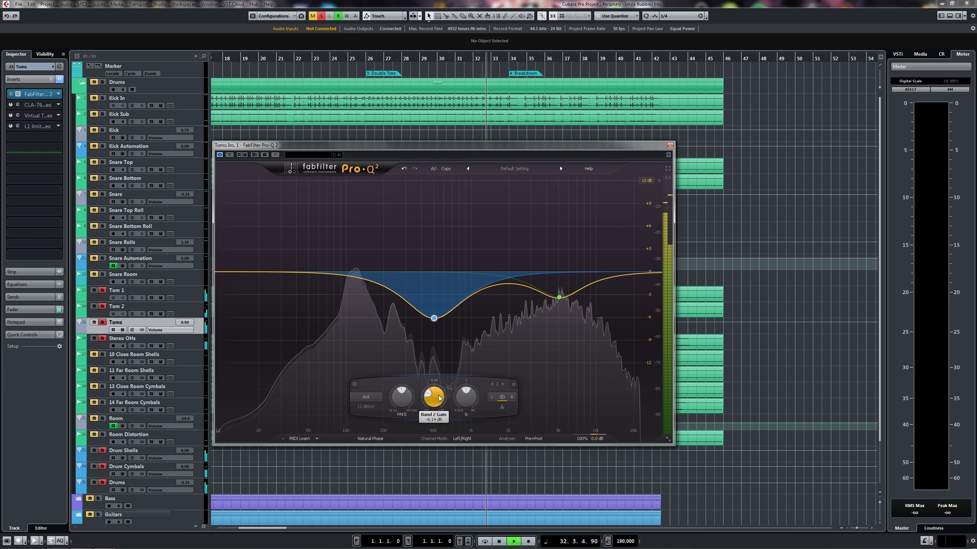
{"action": "left_click", "coordinate": [103, 82]}
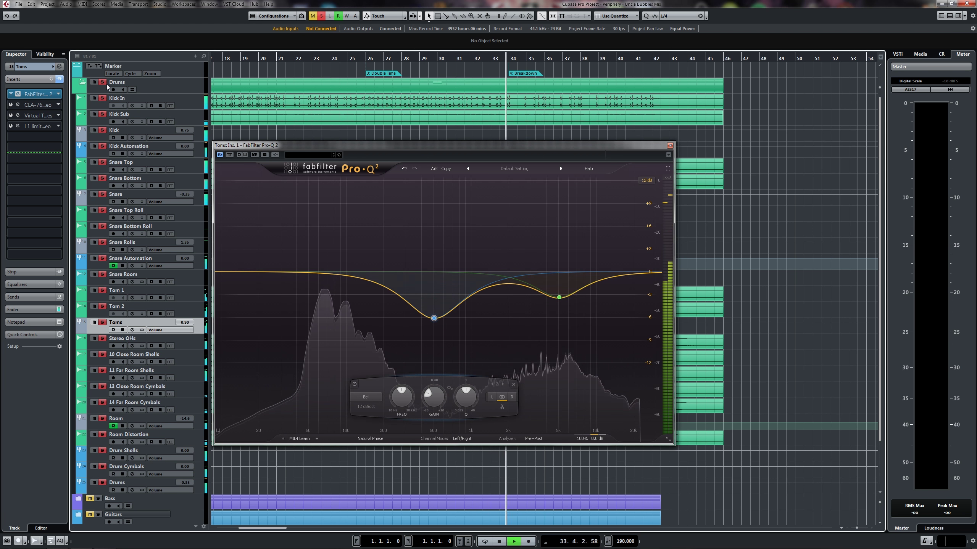
{"action": "key", "text": "space"}
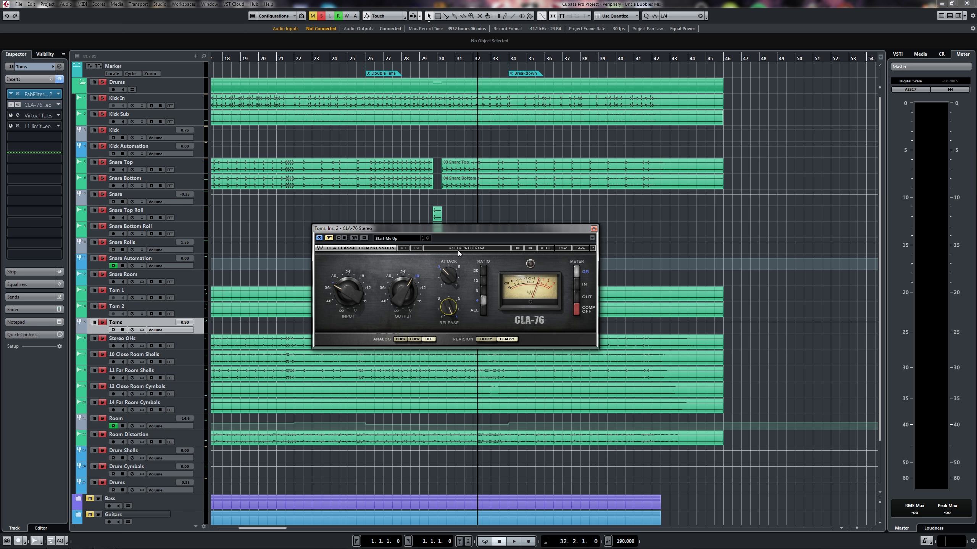
Compare the CLA-76 compressor on Toms active and bypassed within the full drums, leave it active, and close the plug-in
{"action": "mouse_move", "coordinate": [451, 276]}
{"action": "mouse_move", "coordinate": [450, 313]}
{"action": "key", "text": "space"}
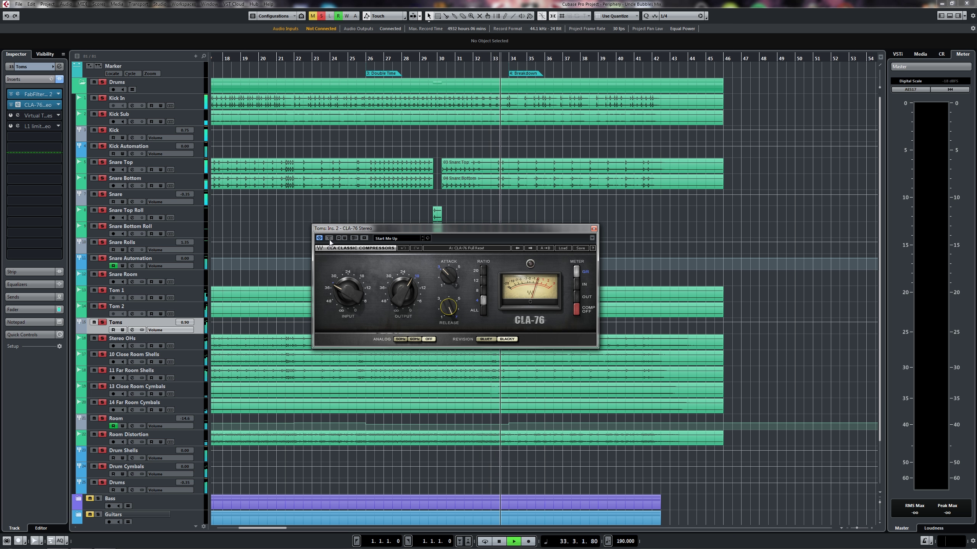
{"action": "left_click", "coordinate": [329, 238]}
{"action": "key", "text": "space"}
{"action": "key", "text": "space"}
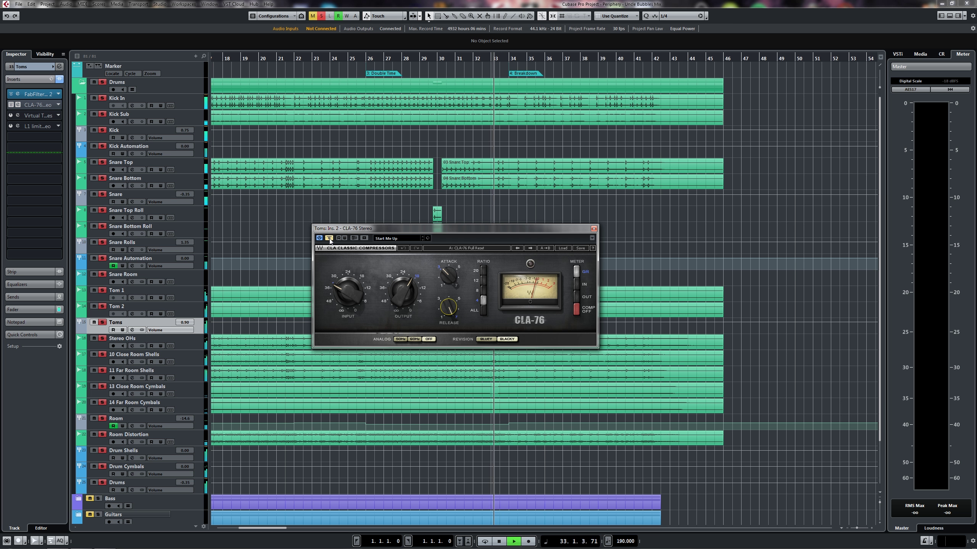
{"action": "left_click", "coordinate": [330, 238]}
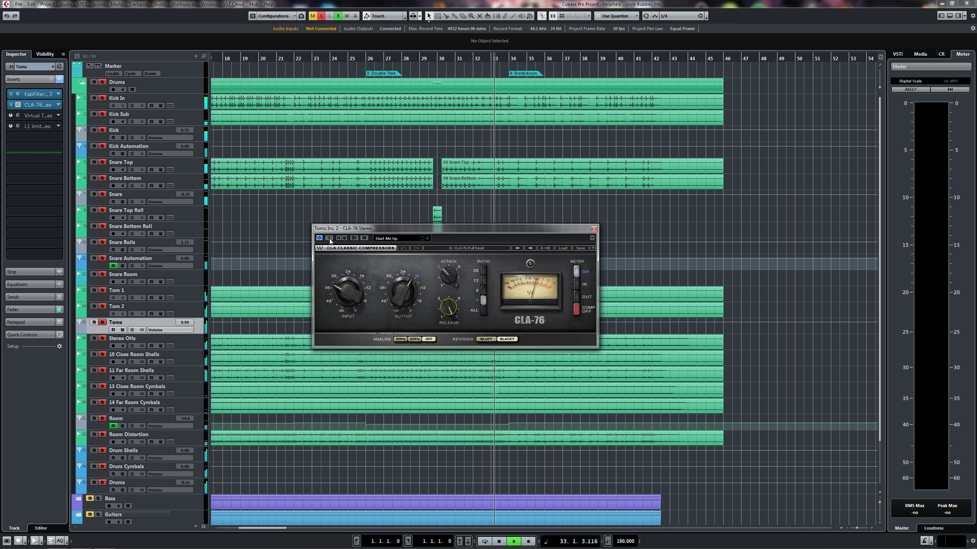
{"action": "key", "text": "space"}
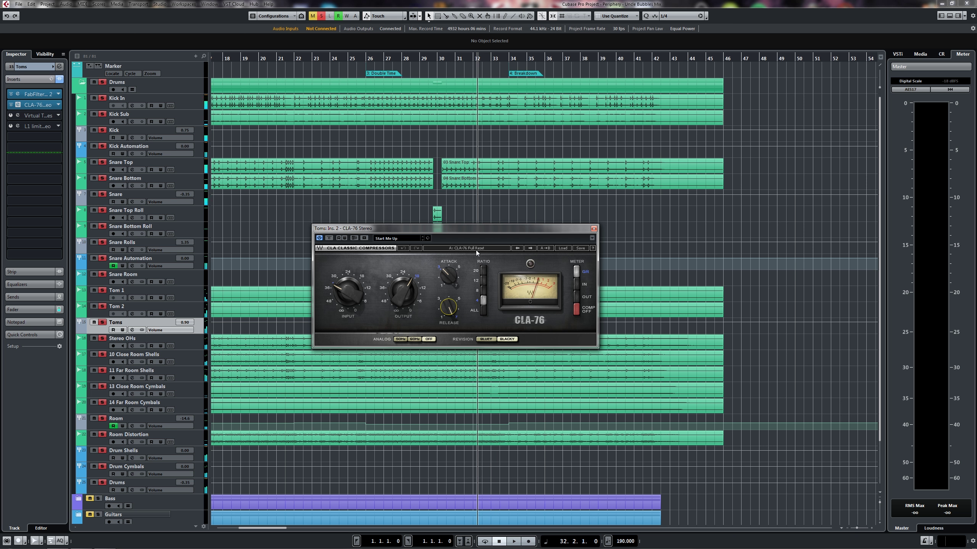
{"action": "left_click", "coordinate": [593, 229]}
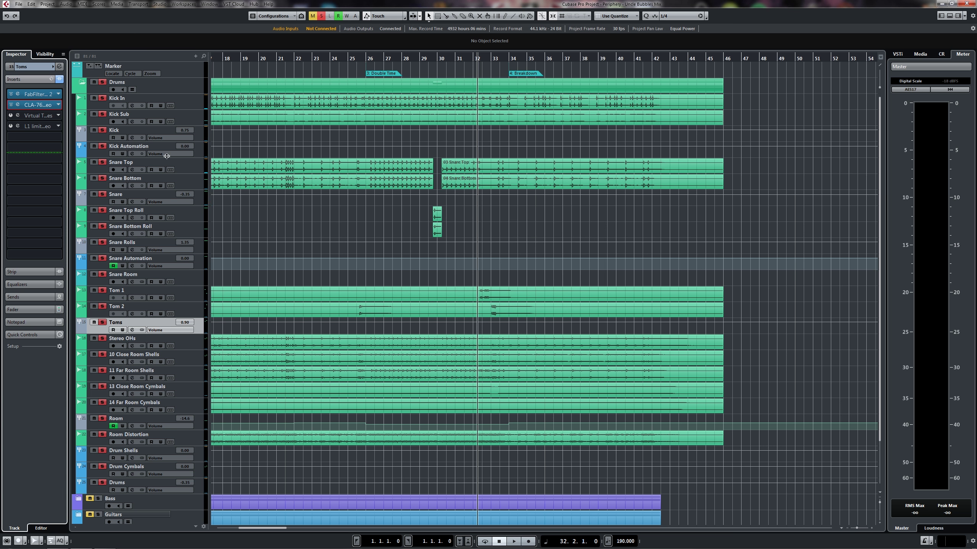
Activate Virtual Tape Machines on Toms and review its calibration, noise reduction and bass alignment settings
{"action": "left_click", "coordinate": [17, 116]}
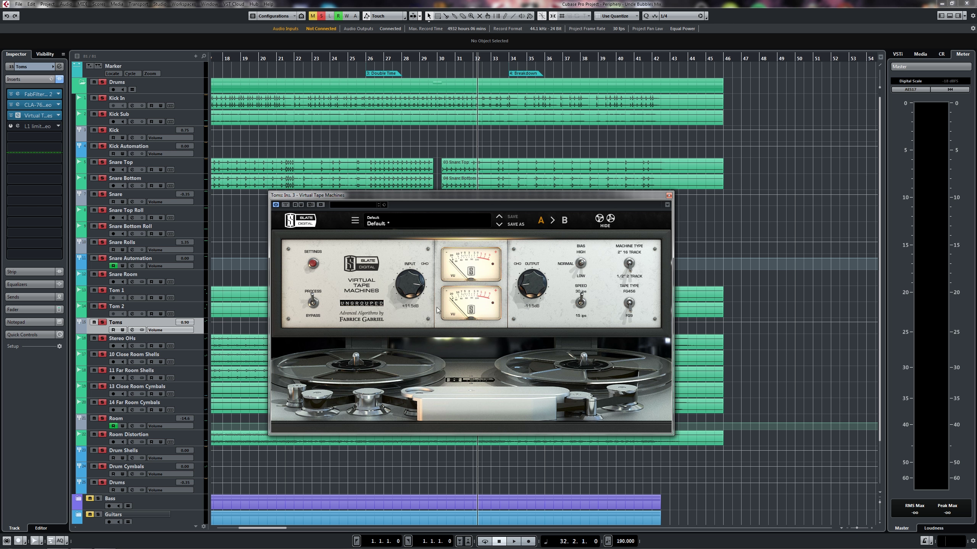
{"action": "left_click", "coordinate": [313, 263]}
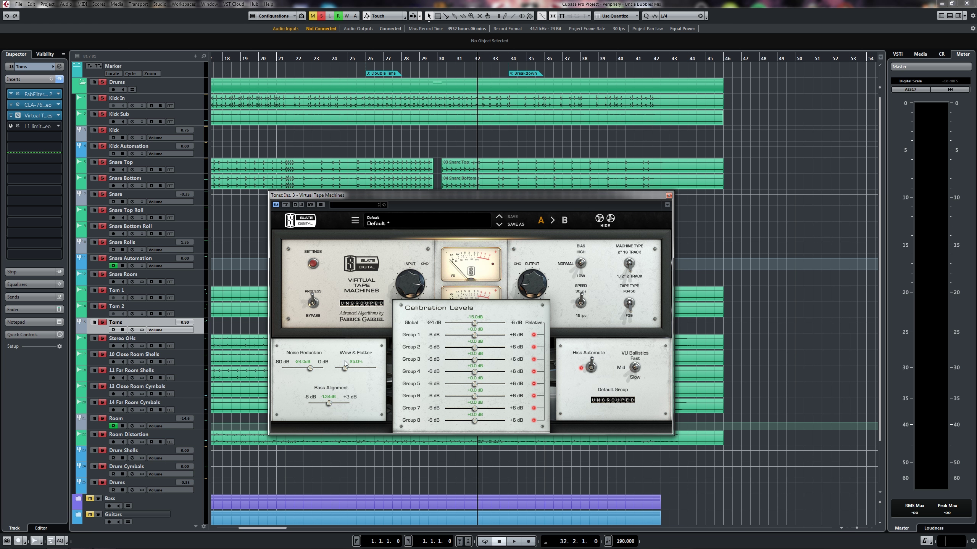
{"action": "left_click", "coordinate": [313, 264]}
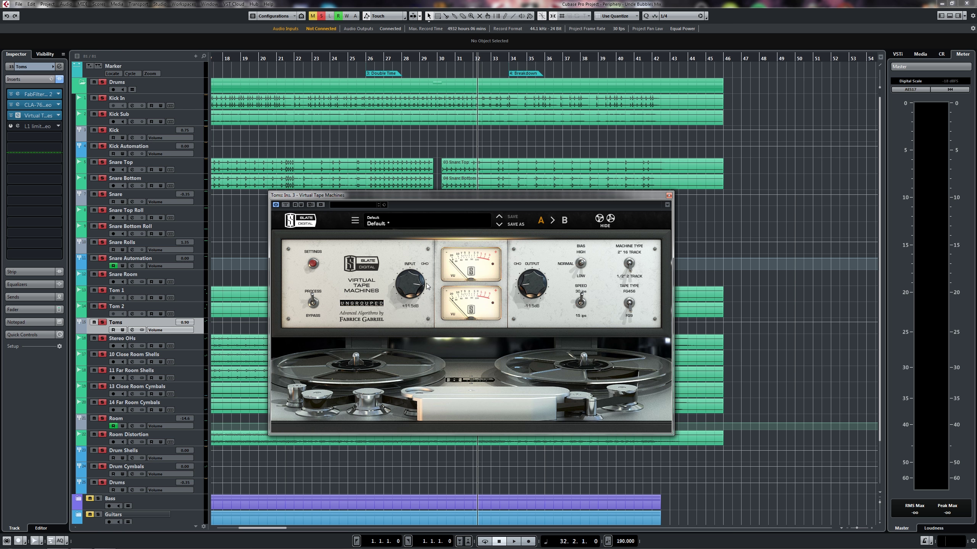
Solo only the Toms group and adjust the Virtual Tape Machines input level while the tom hit plays
{"action": "key", "text": "s"}
{"action": "key", "text": "s"}
{"action": "key", "text": "space"}
{"action": "mouse_move", "coordinate": [418, 284]}
{"action": "left_mouse_down"}
{"action": "mouse_move", "coordinate": [403, 318]}
{"action": "mouse_move", "coordinate": [420, 290]}
{"action": "left_mouse_up"}
{"action": "key", "text": "space"}
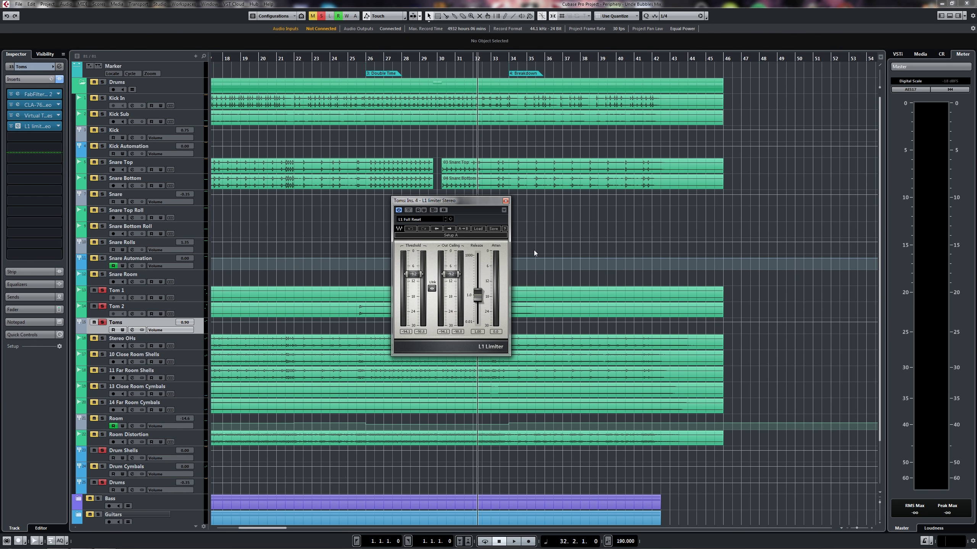
Compare the L1 limiter on Toms bypassed and active while the tom hit plays, and leave it active
{"action": "left_click", "coordinate": [408, 210]}
{"action": "key", "text": "space"}
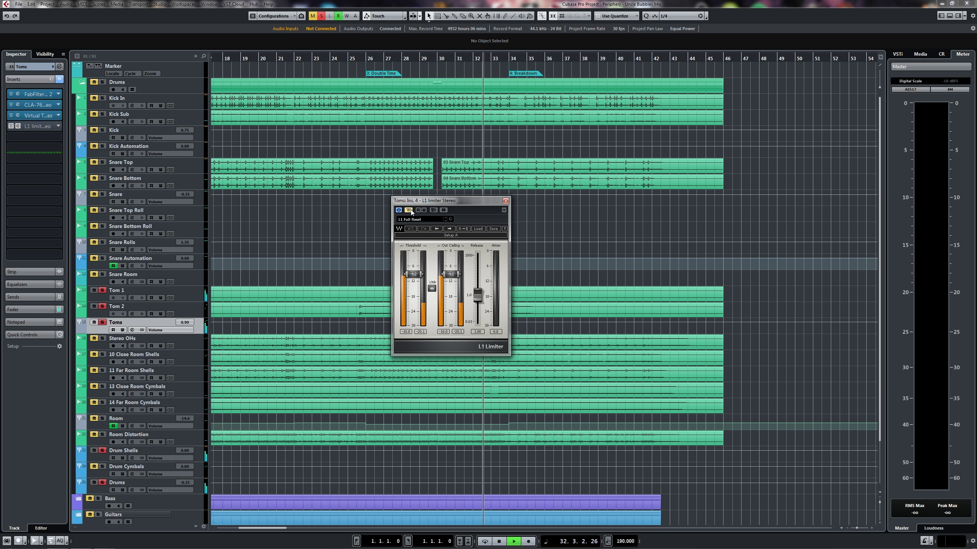
{"action": "left_click", "coordinate": [410, 210]}
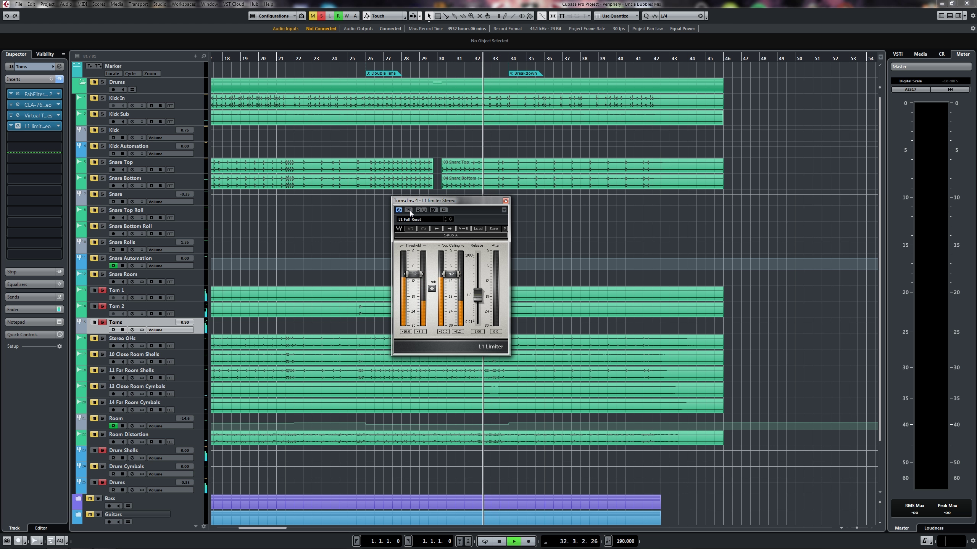
{"action": "key", "text": "space"}
{"action": "key", "text": "space"}
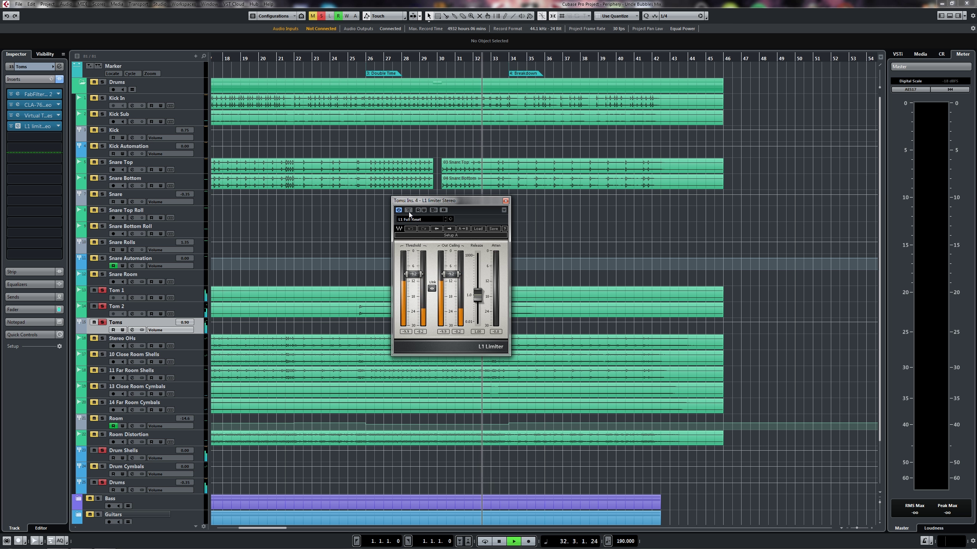
{"action": "key", "text": "space"}
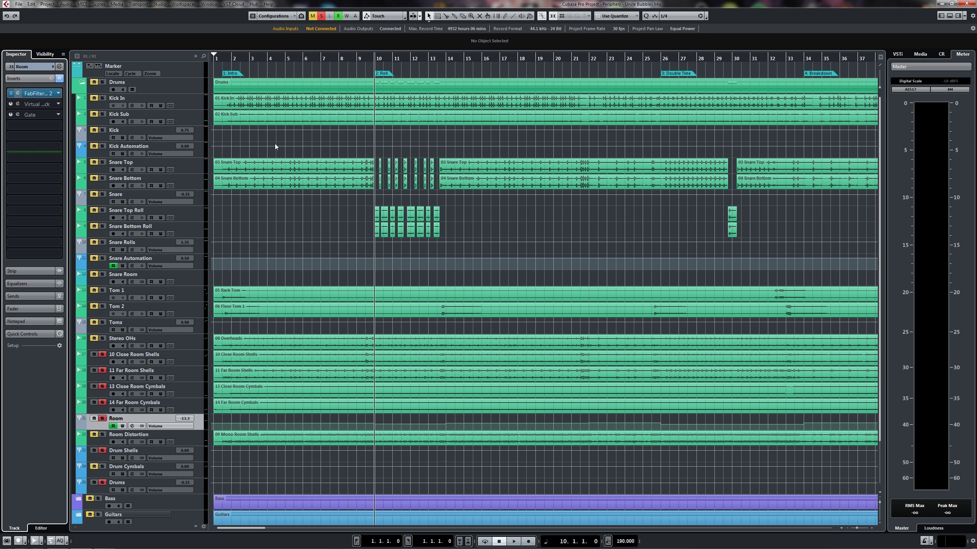
Enable the low-cut band near 136 Hz in the Room group's Pro-Q 2 and compare the sound with and without it
{"action": "left_click_drag", "start_coordinate": [519, 133], "coordinate": [537, 144]}
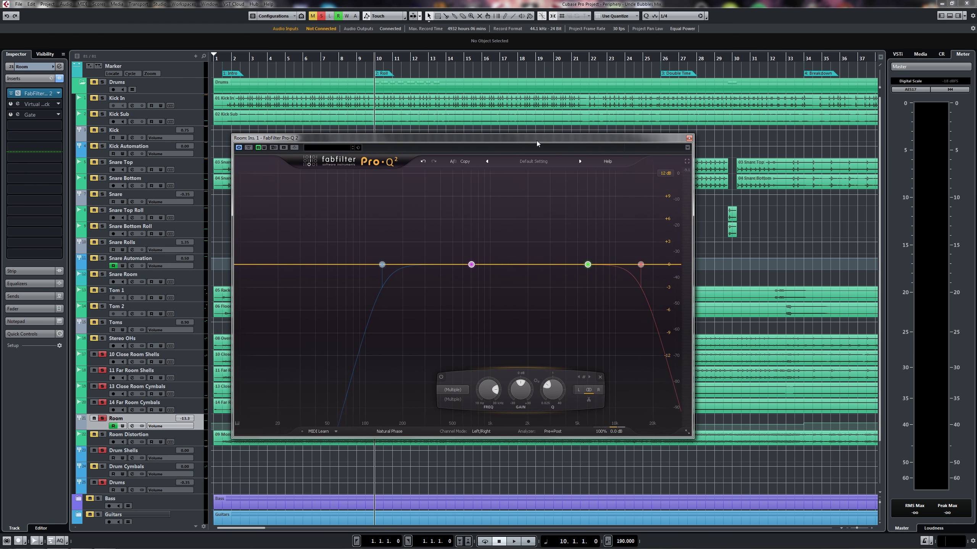
{"action": "left_click", "coordinate": [382, 264]}
{"action": "key", "text": "space"}
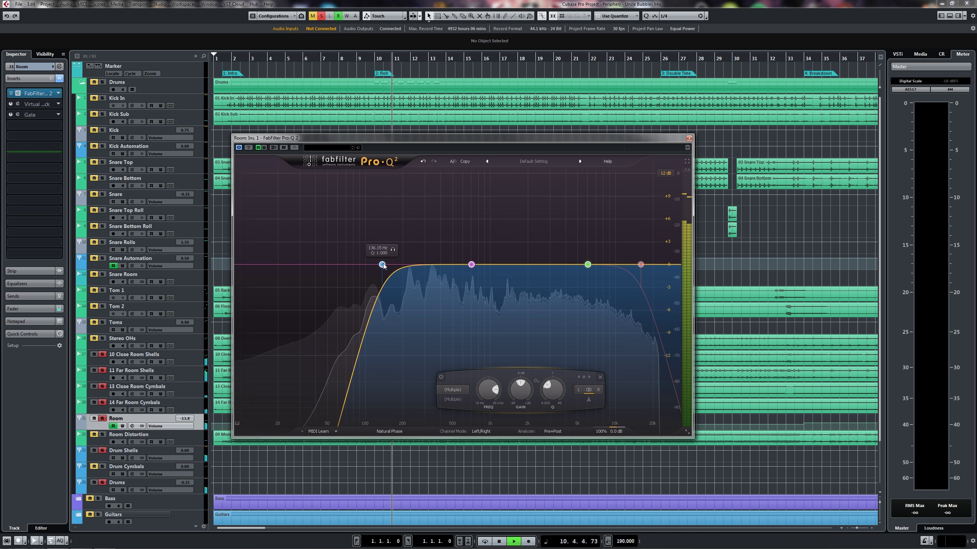
{"action": "double_click", "coordinate": [383, 265]}
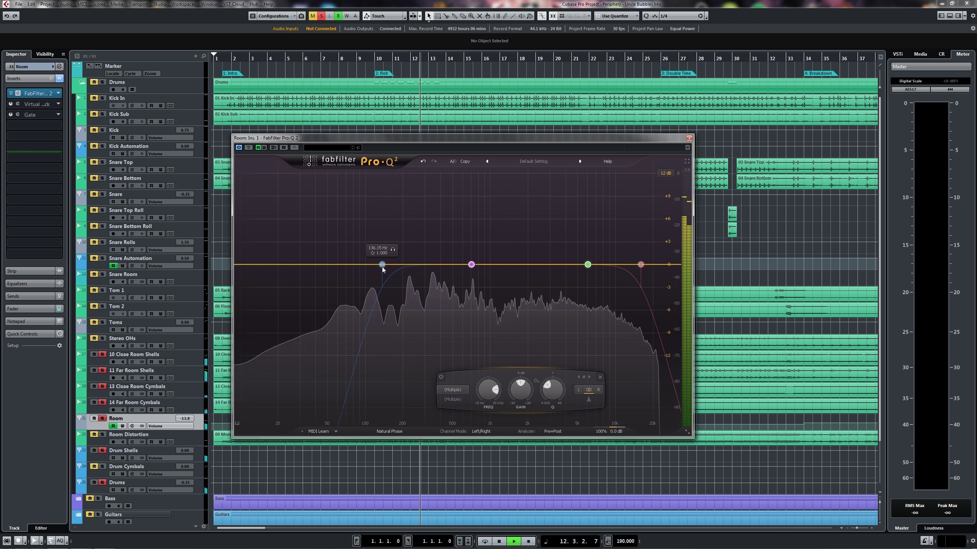
{"action": "double_click", "coordinate": [382, 265]}
{"action": "key", "text": "space"}
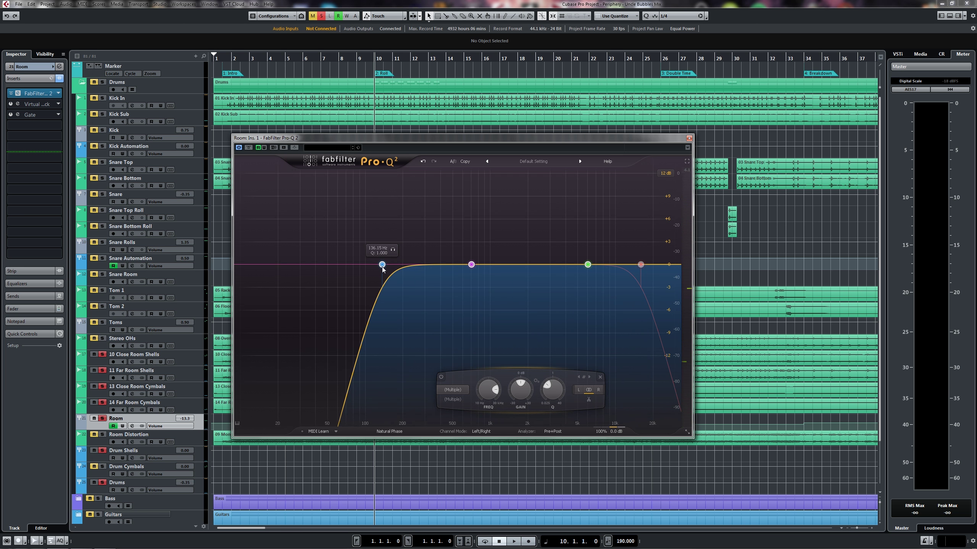
{"action": "key", "text": "space"}
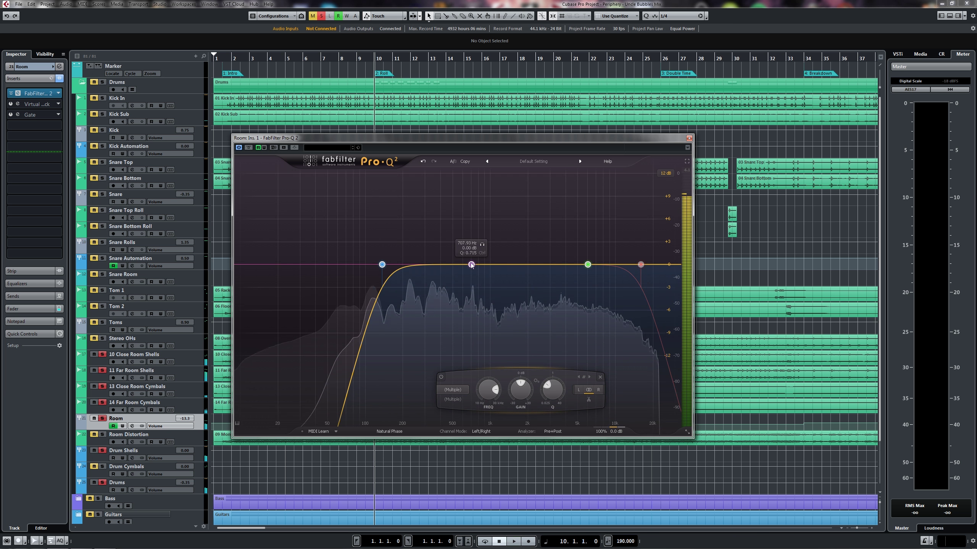
{"action": "key", "text": "space"}
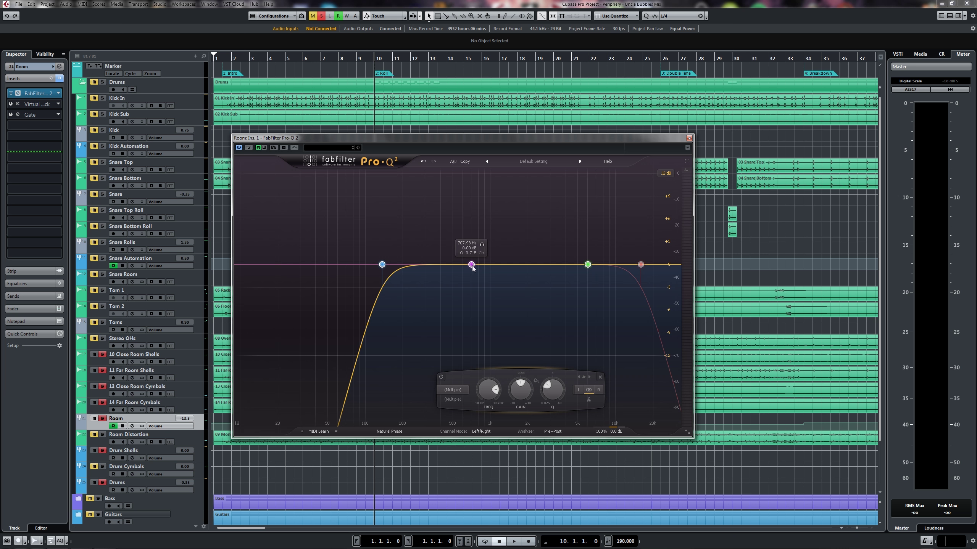
Cut the Room equalizer's bell band near 708 Hz to about -7 dB during playback
{"action": "left_click", "coordinate": [472, 265]}
{"action": "key", "text": "space"}
{"action": "left_click_drag", "start_coordinate": [470, 396], "coordinate": [443, 442]}
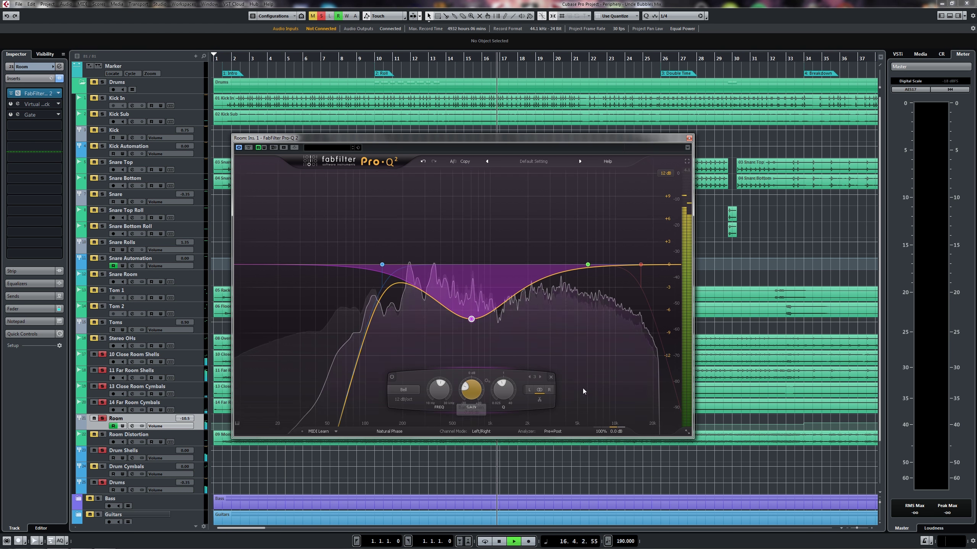
{"action": "key", "text": "space"}
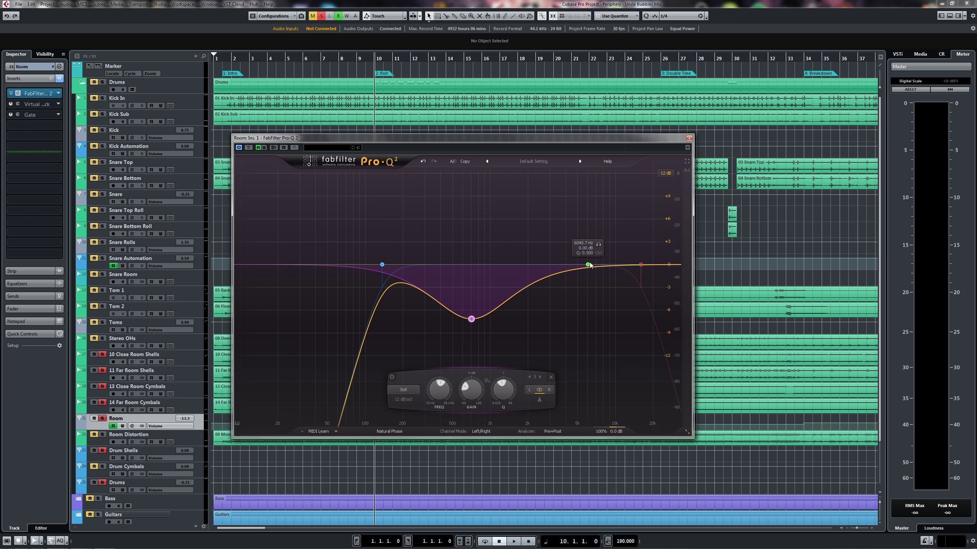
Boost the Room equalizer's high shelf near 6 kHz to about +5.3 dB during playback
{"action": "left_click", "coordinate": [588, 264]}
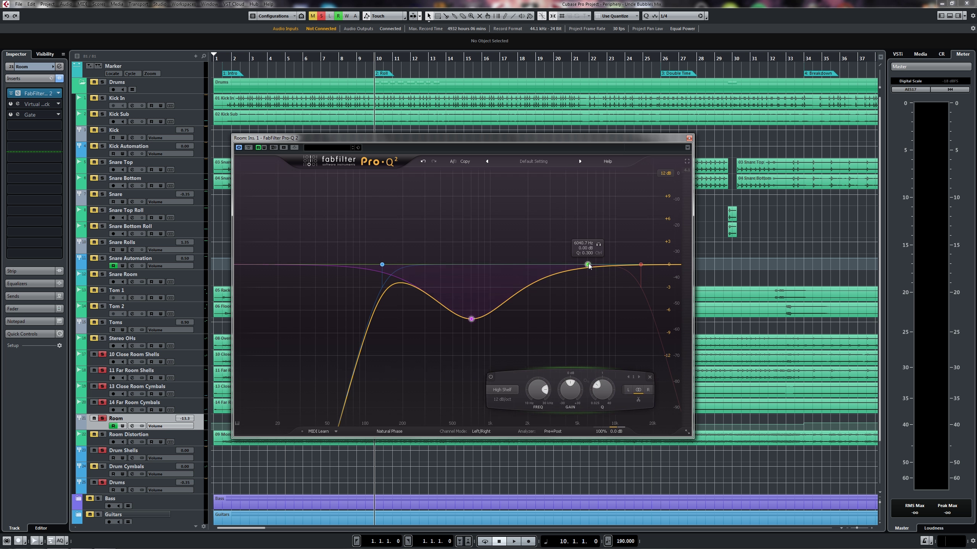
{"action": "key", "text": "space"}
{"action": "left_click_drag", "start_coordinate": [588, 390], "coordinate": [748, 250]}
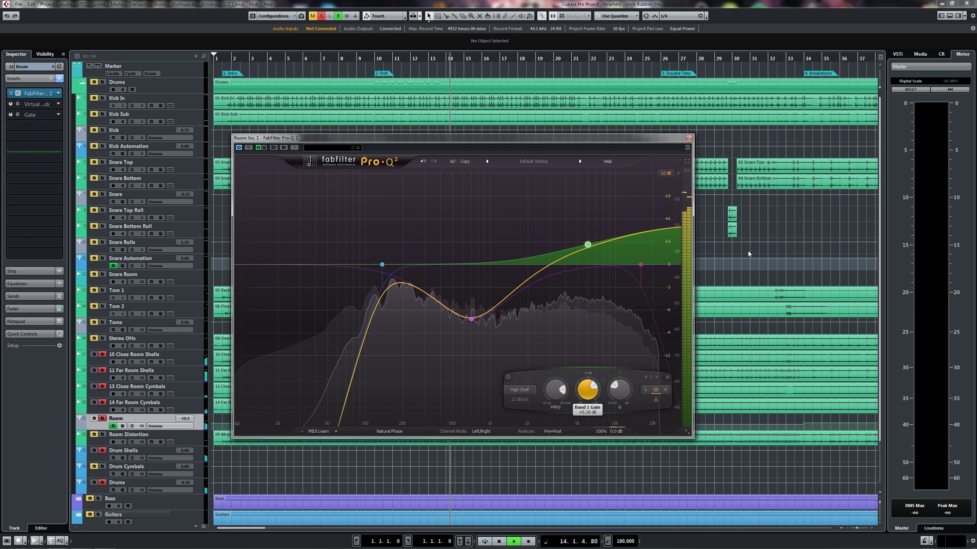
{"action": "mouse_move", "coordinate": [485, 283]}
{"action": "key", "text": "space"}
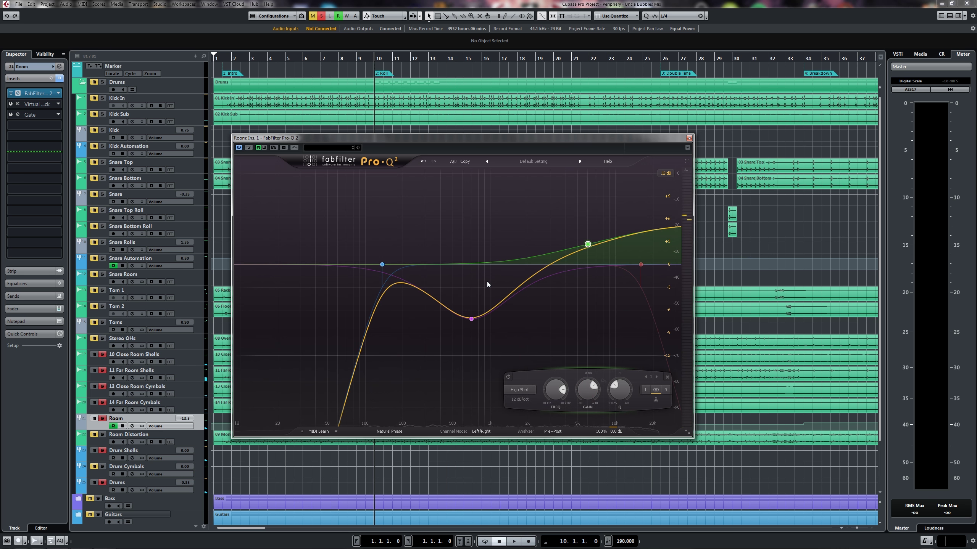
Enable the Room equalizer's high-cut band near 16 kHz and audition the result
{"action": "key", "text": "space"}
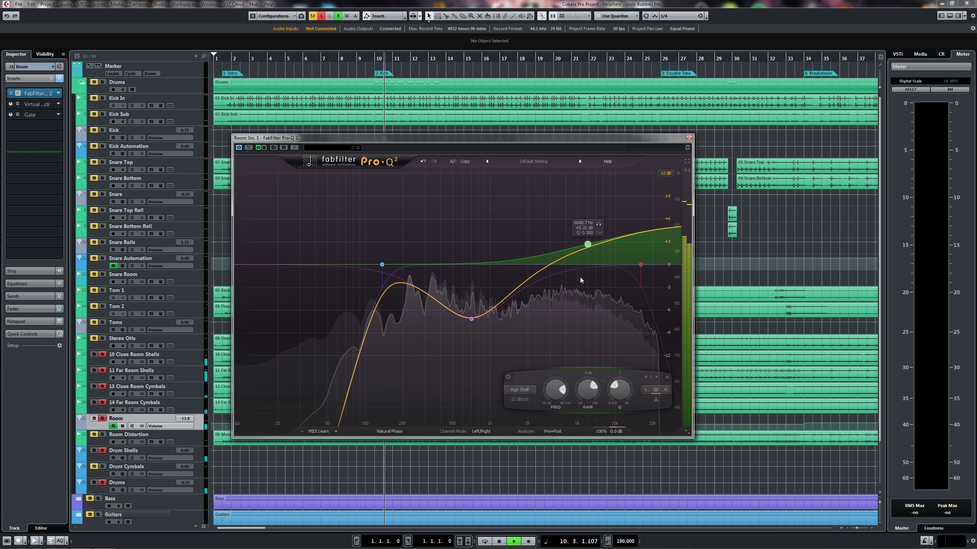
{"action": "mouse_move", "coordinate": [642, 266]}
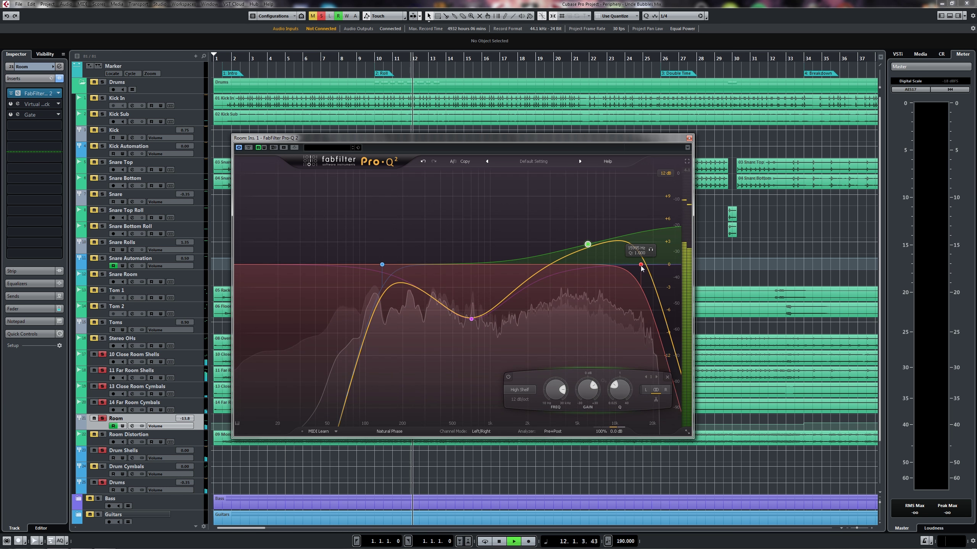
{"action": "key", "text": "space"}
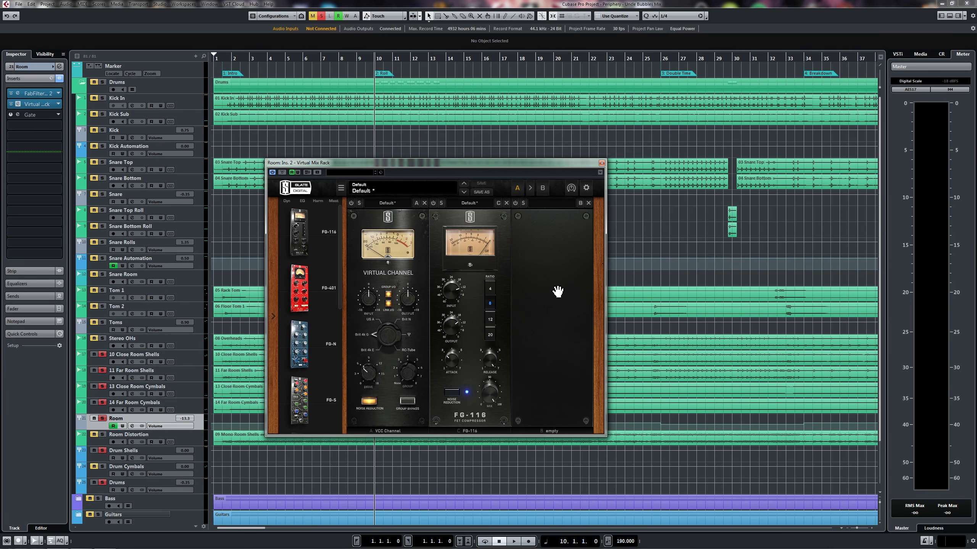
Activate the Virtual Channel module in Room's Virtual Mix Rack, compare it on and off during playback, and leave it active
{"action": "left_click", "coordinate": [350, 203]}
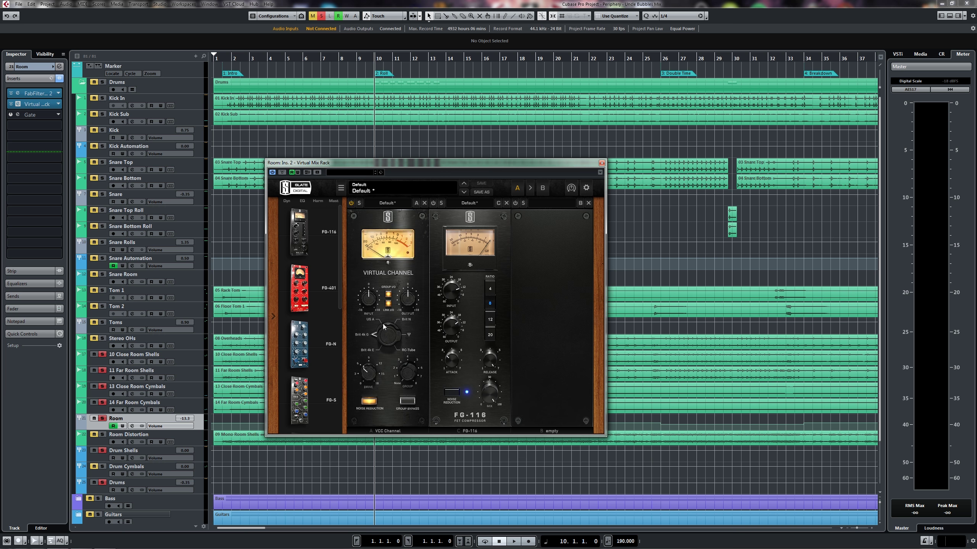
{"action": "mouse_move", "coordinate": [372, 381]}
{"action": "left_click", "coordinate": [351, 203]}
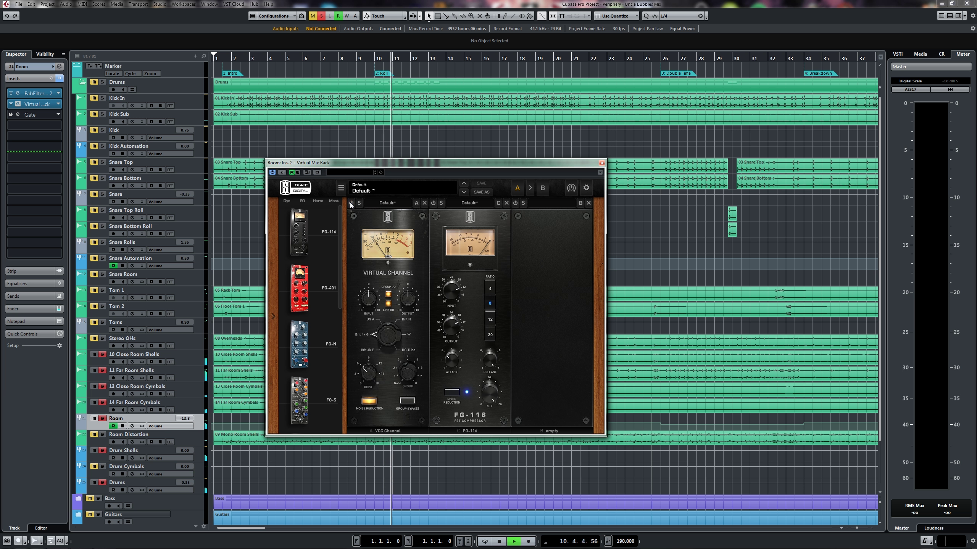
{"action": "left_click", "coordinate": [351, 203]}
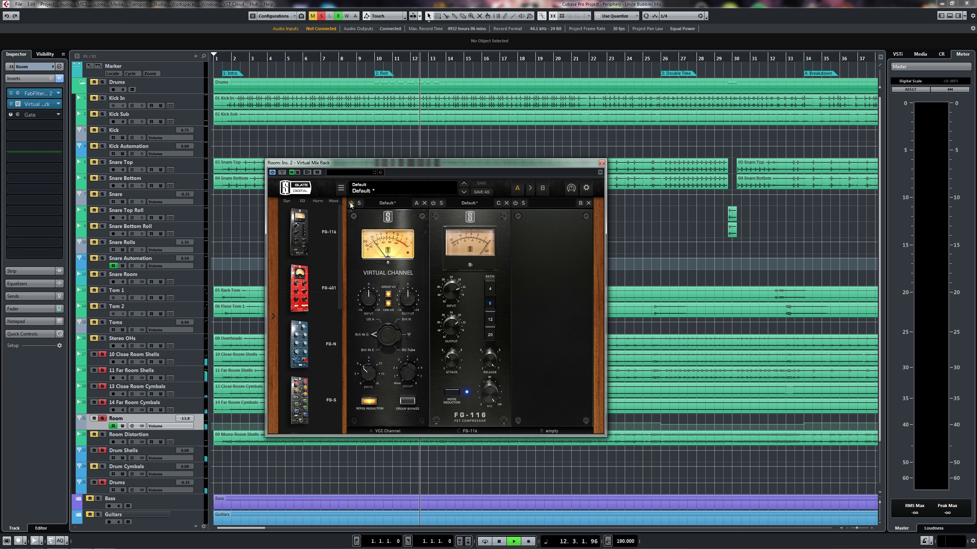
{"action": "left_click", "coordinate": [351, 203]}
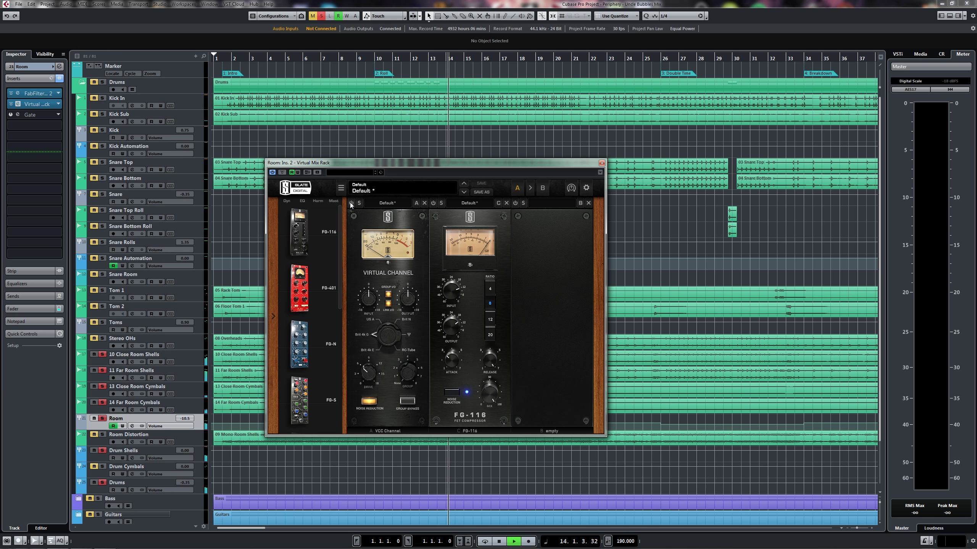
{"action": "left_click", "coordinate": [351, 203]}
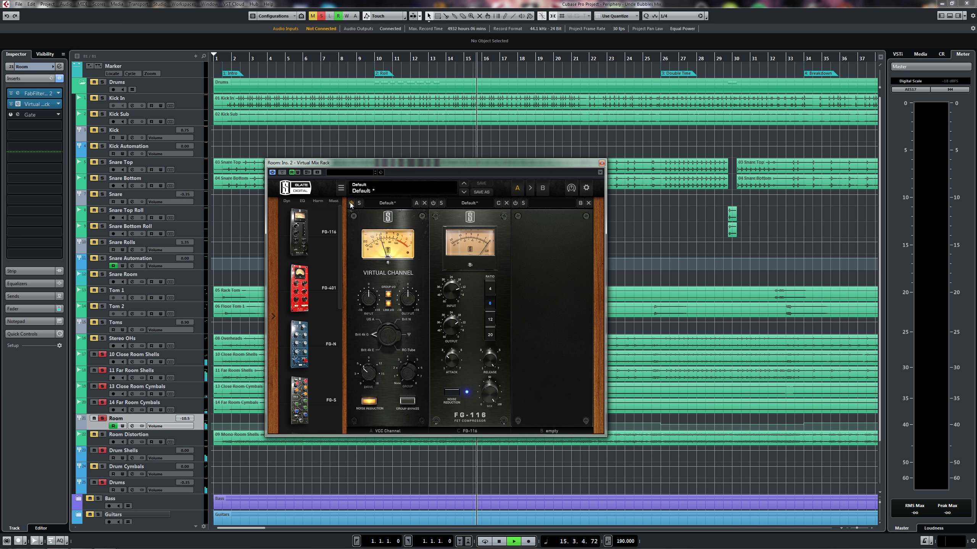
{"action": "left_click", "coordinate": [351, 203]}
{"action": "left_click", "coordinate": [351, 203]}
{"action": "key", "text": "space"}
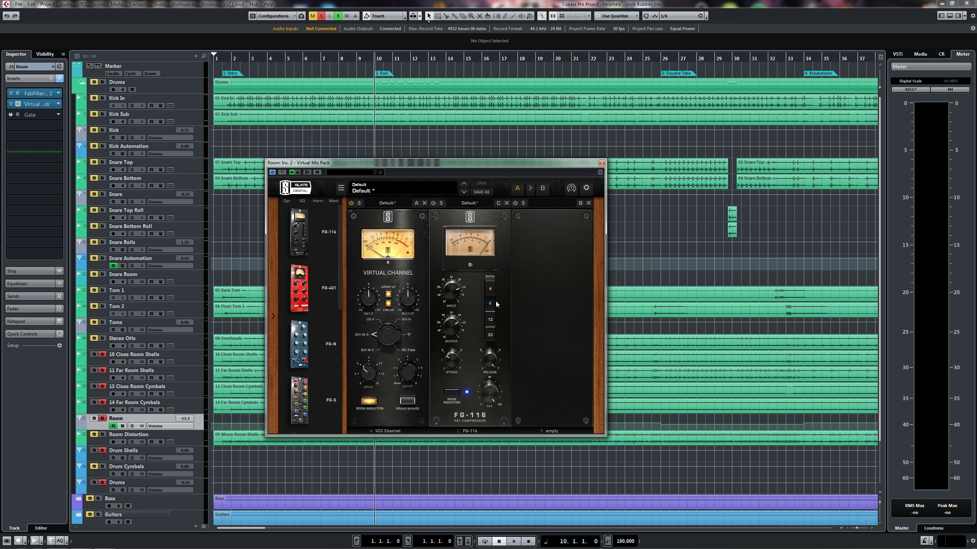
Activate the FG-116 compressor module on Room, compare it on and off during playback, and leave it active
{"action": "mouse_move", "coordinate": [452, 363]}
{"action": "left_click", "coordinate": [433, 204]}
{"action": "key", "text": "space"}
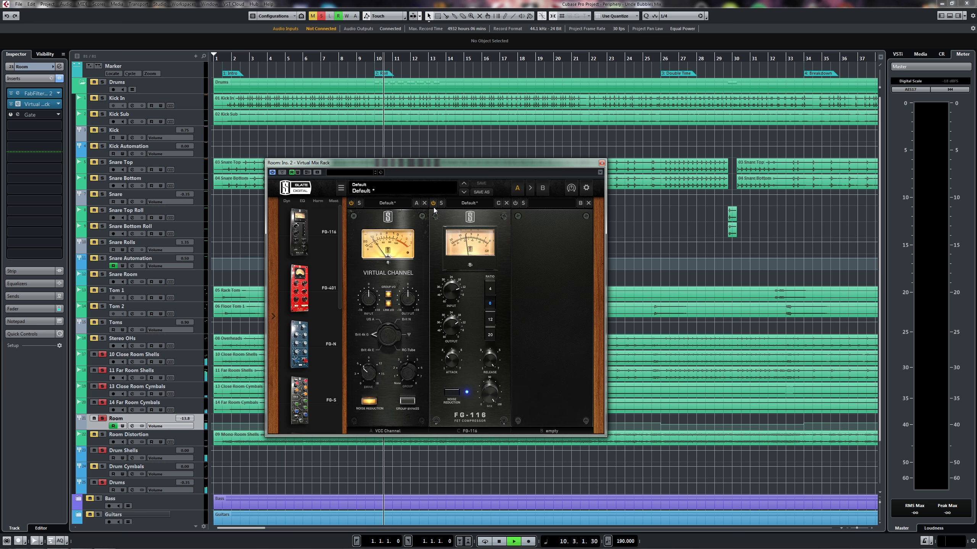
{"action": "left_click", "coordinate": [433, 205]}
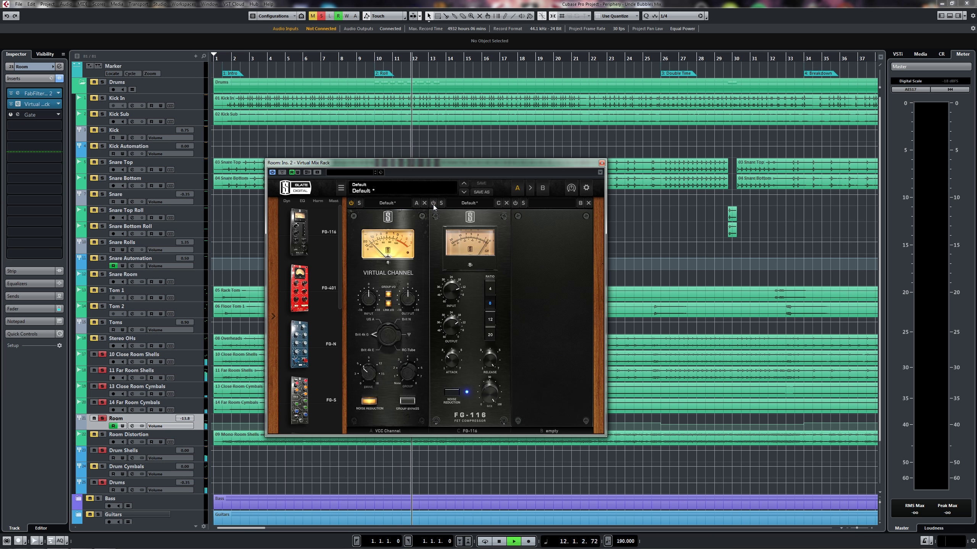
{"action": "left_click", "coordinate": [433, 205]}
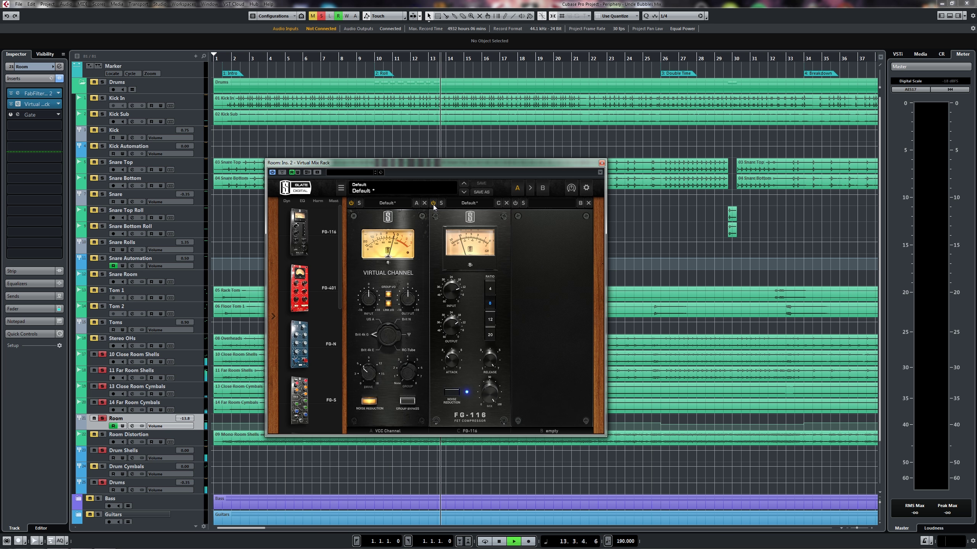
{"action": "left_click", "coordinate": [433, 204]}
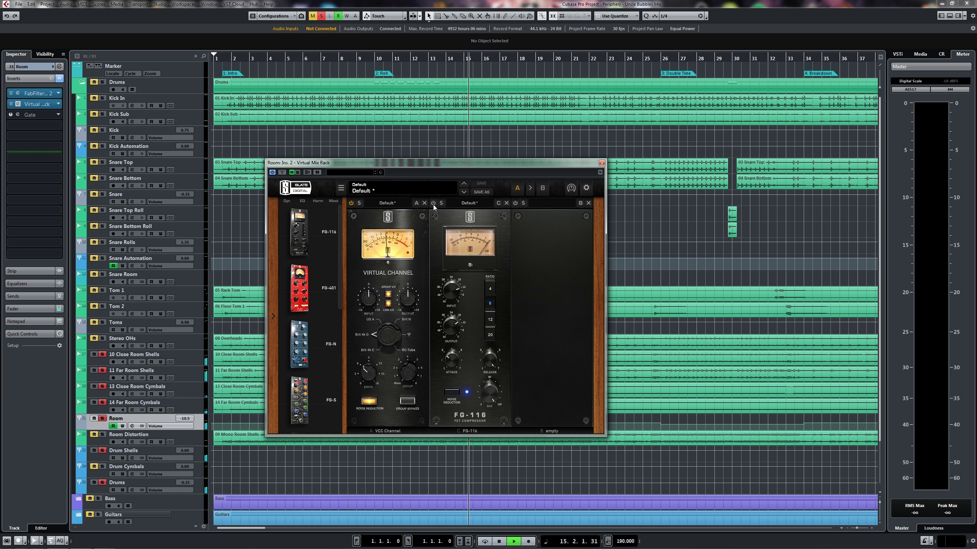
{"action": "left_click", "coordinate": [434, 205]}
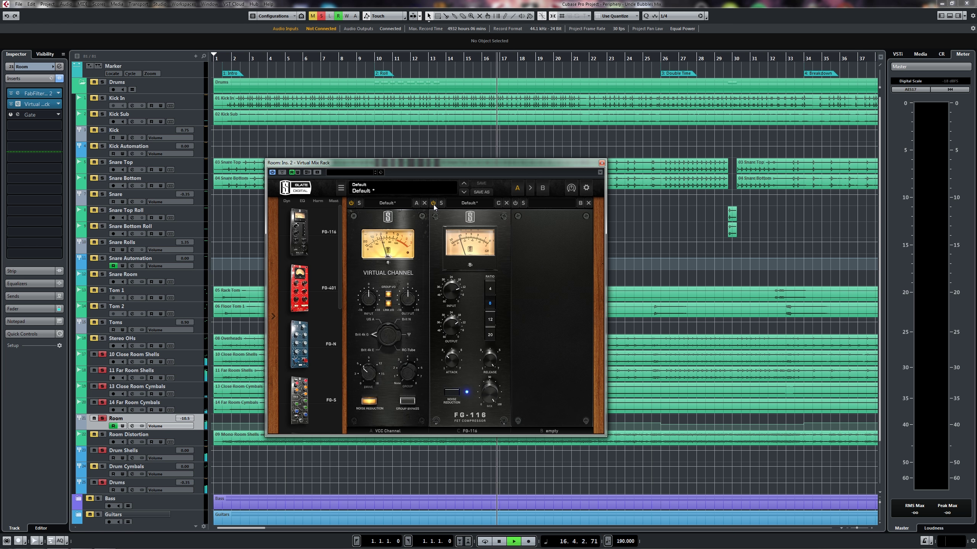
{"action": "key", "text": "space"}
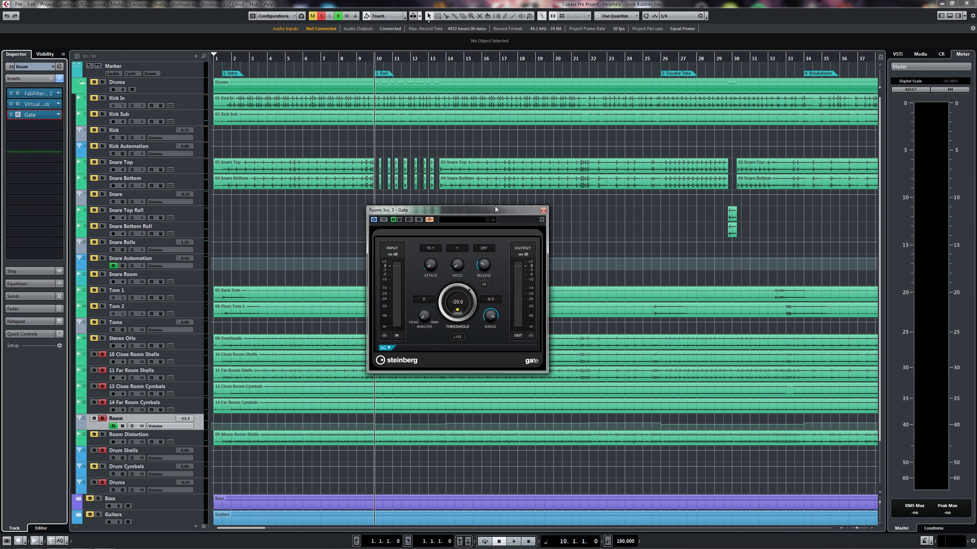
Play the gated Room group from bar 10, toggling the Snare Automation group's solo to hear both together
{"action": "left_click_drag", "start_coordinate": [494, 209], "coordinate": [493, 207]}
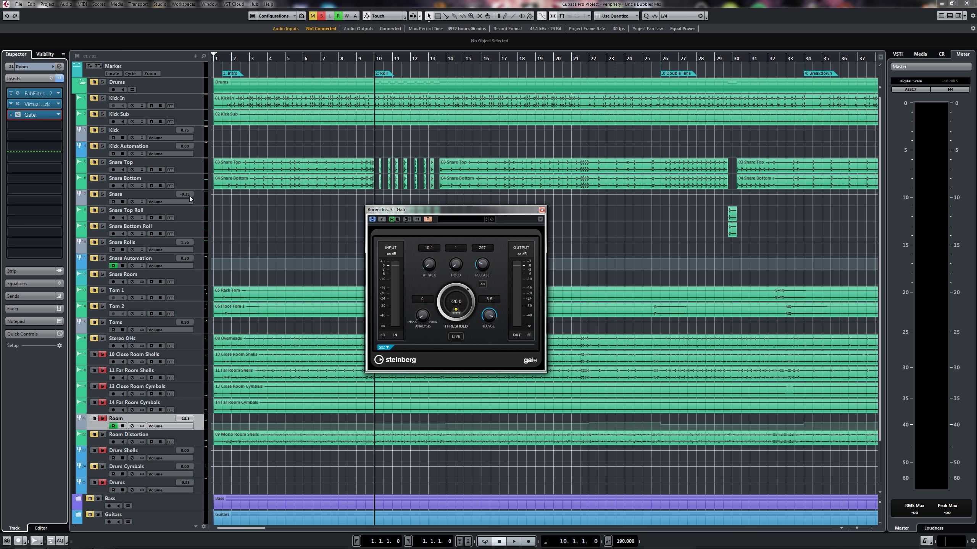
{"action": "key", "text": "space"}
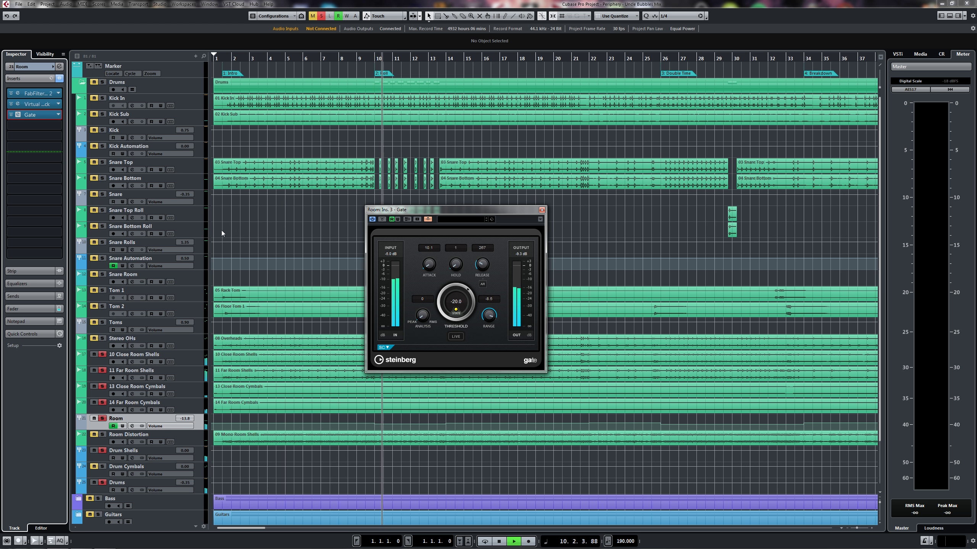
{"action": "left_click", "coordinate": [103, 258]}
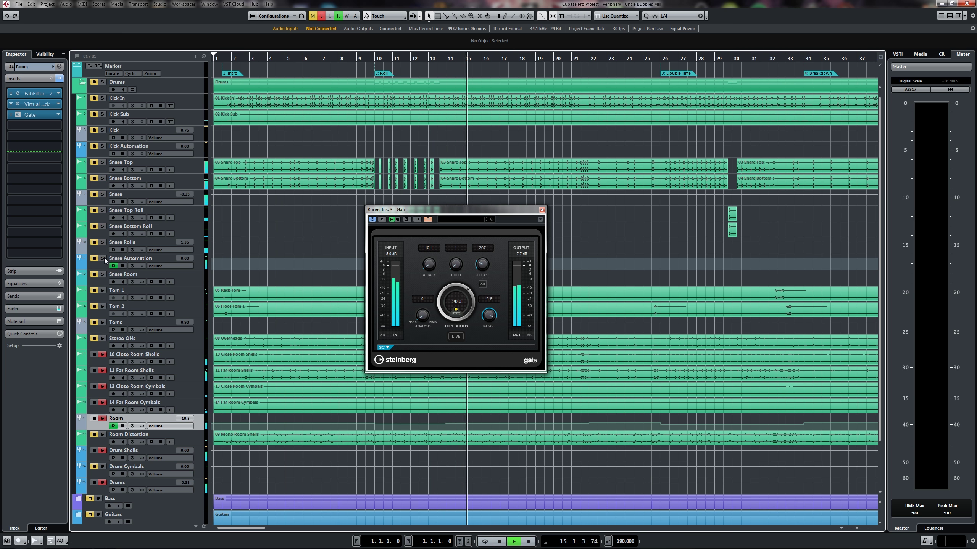
{"action": "left_click", "coordinate": [104, 259]}
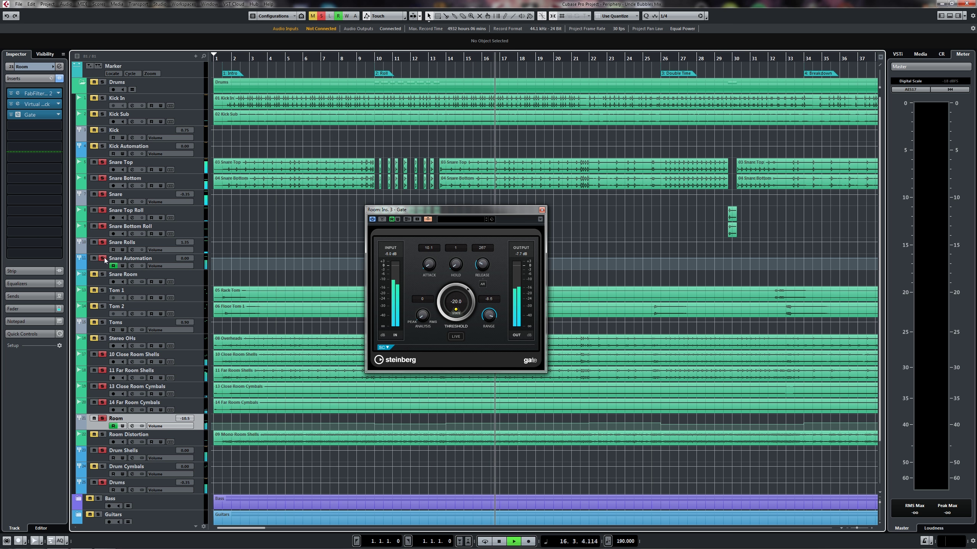
{"action": "left_click", "coordinate": [104, 259]}
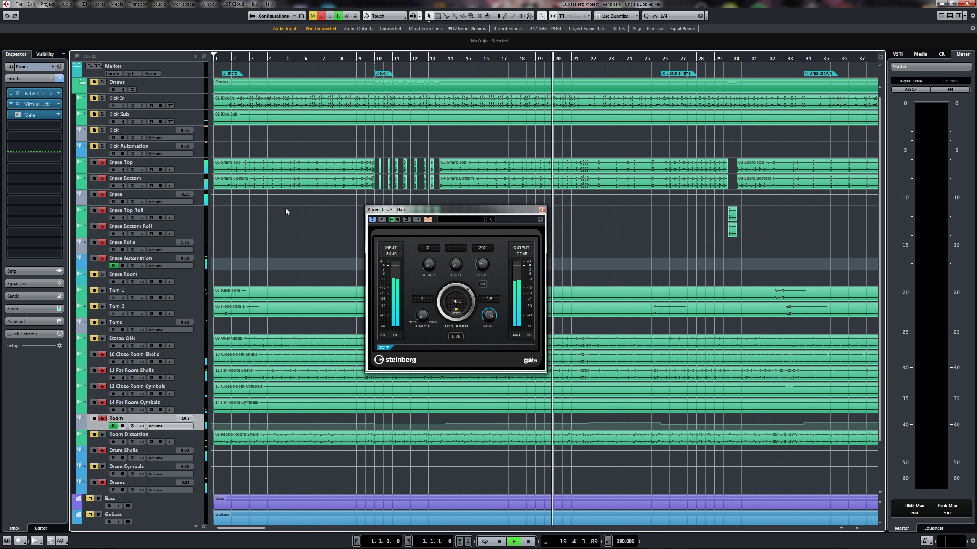
{"action": "key", "text": "space"}
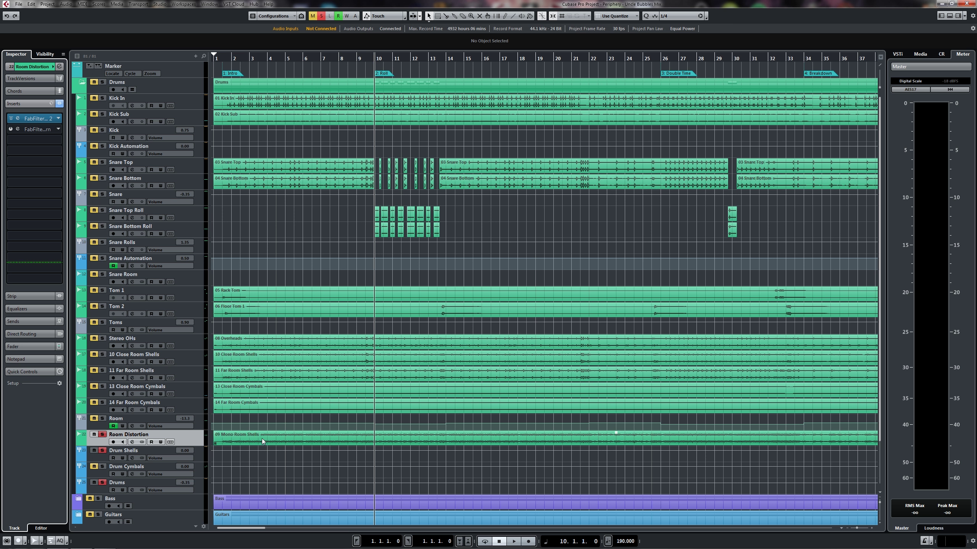
Compare Room Distortion's equalizer with its low-cut and high-cut bands off and on during playback, leaving both bands enabled
{"action": "left_click", "coordinate": [46, 119]}
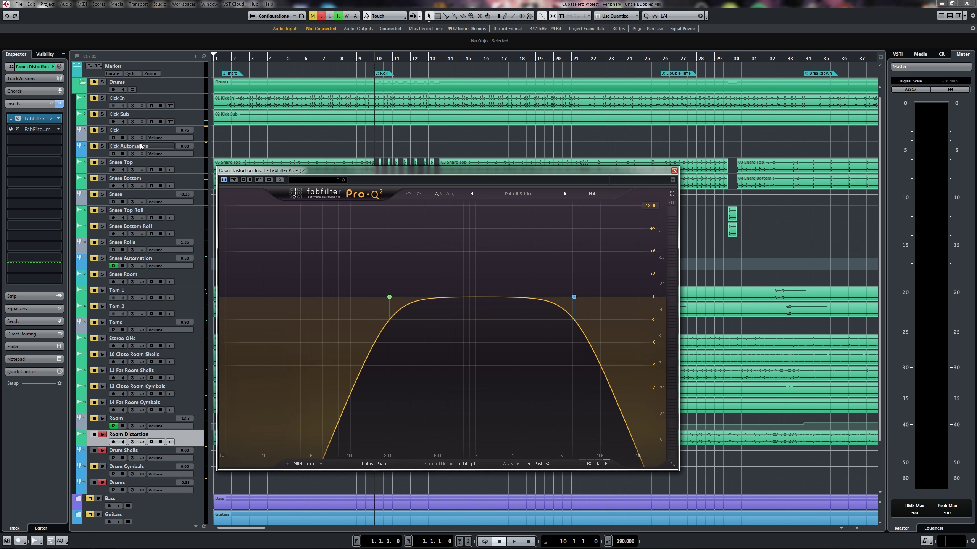
{"action": "double_click", "coordinate": [390, 297]}
{"action": "double_click", "coordinate": [574, 297]}
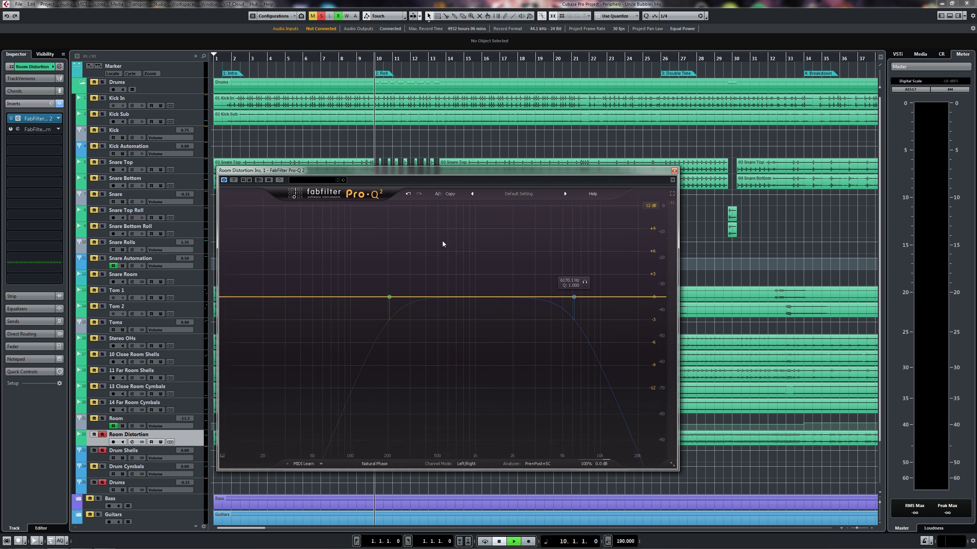
{"action": "key", "text": "space"}
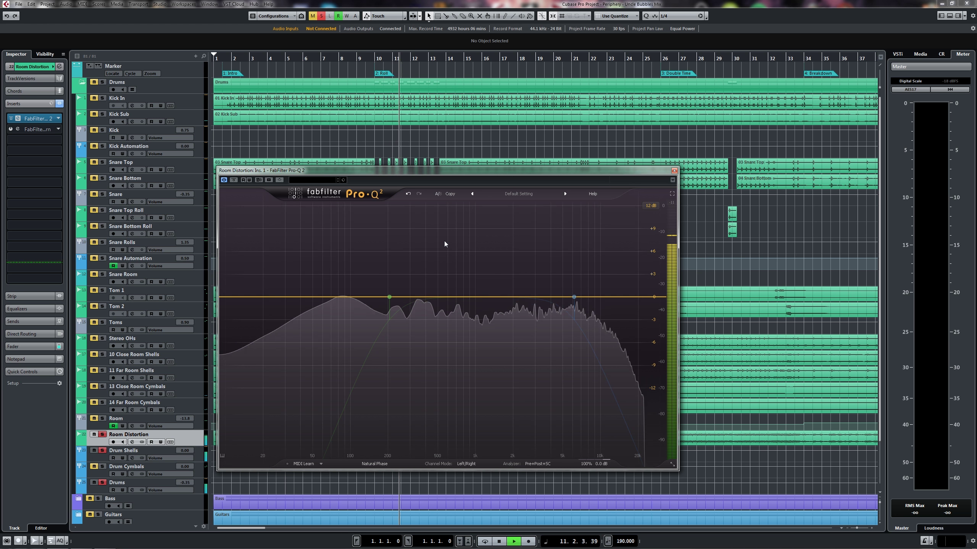
{"action": "key", "text": "space"}
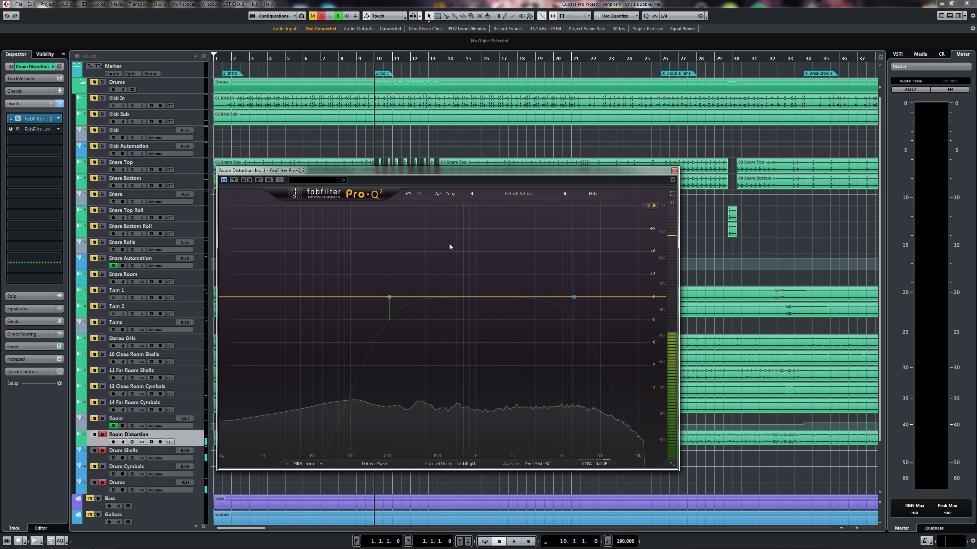
{"action": "double_click", "coordinate": [389, 297]}
{"action": "double_click", "coordinate": [574, 297]}
{"action": "key", "text": "space"}
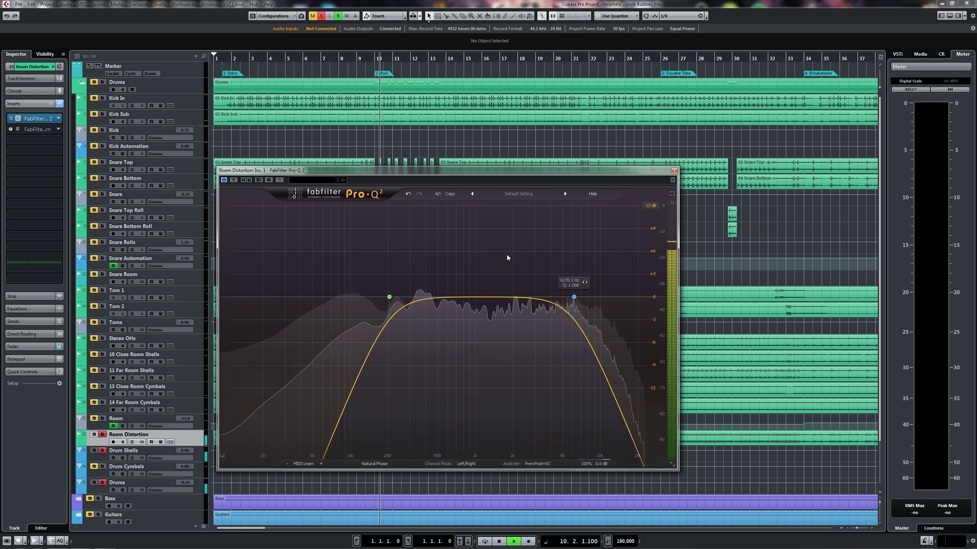
{"action": "key", "text": "space"}
{"action": "left_click", "coordinate": [674, 170]}
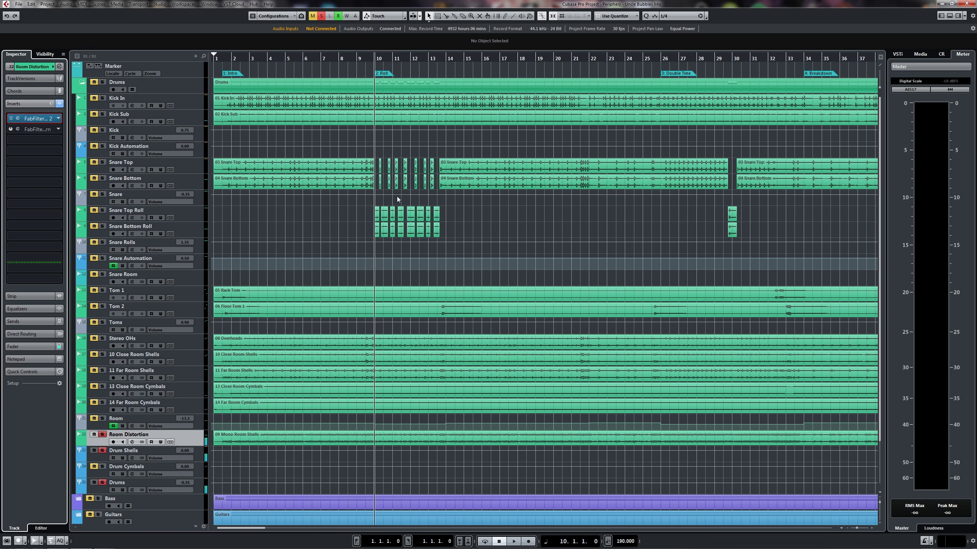
Activate the FabFilter Saturn insert on Room Distortion, audition it from bar 10, and close the plug-in
{"action": "left_click", "coordinate": [18, 130]}
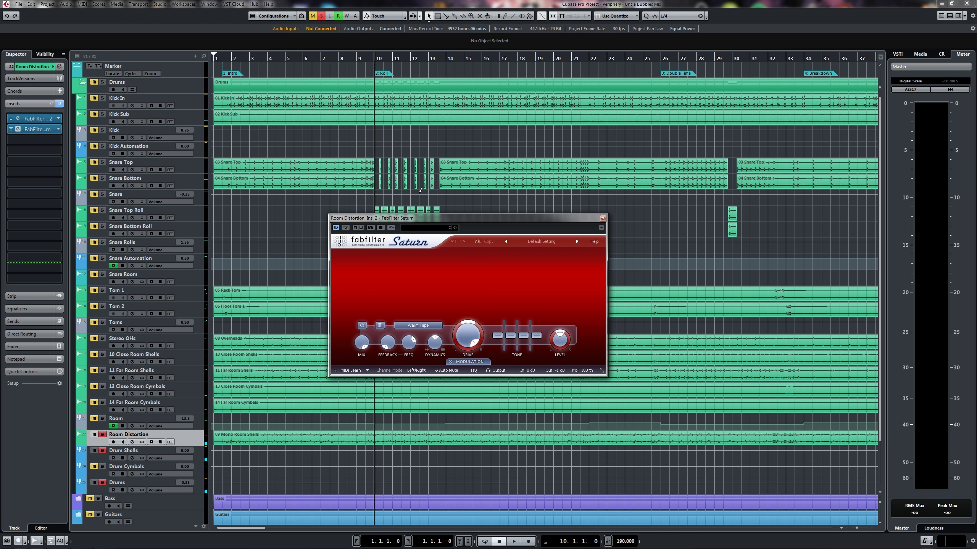
{"action": "key", "text": "space"}
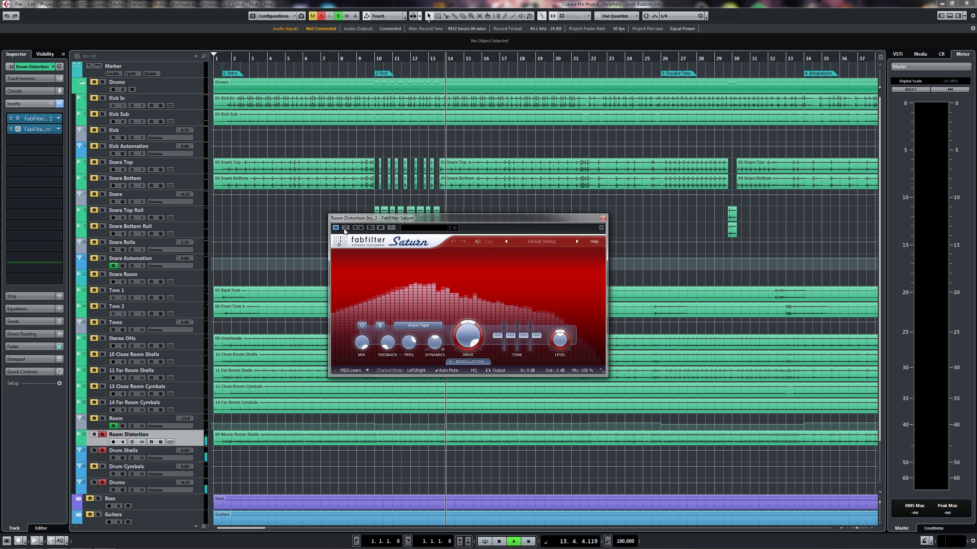
{"action": "key", "text": "space"}
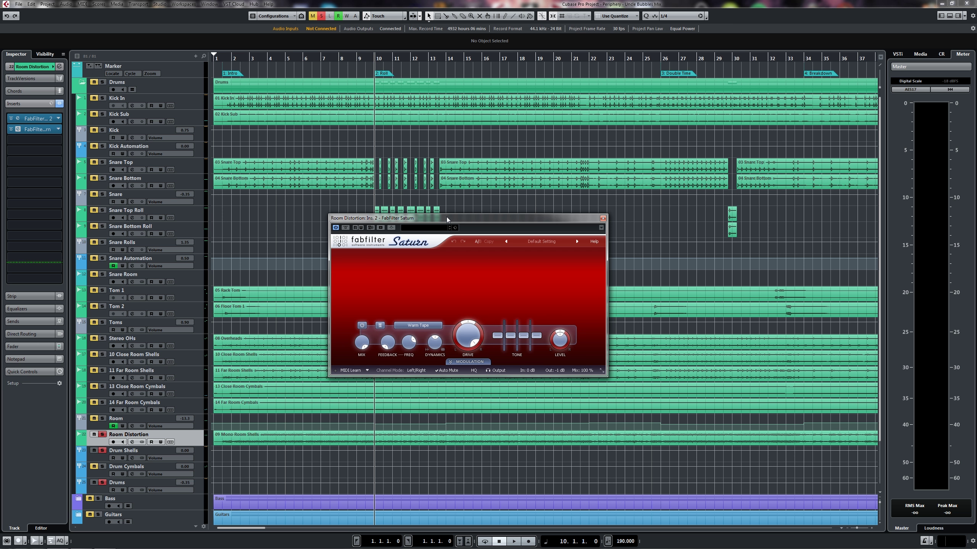
{"action": "left_click", "coordinate": [602, 218]}
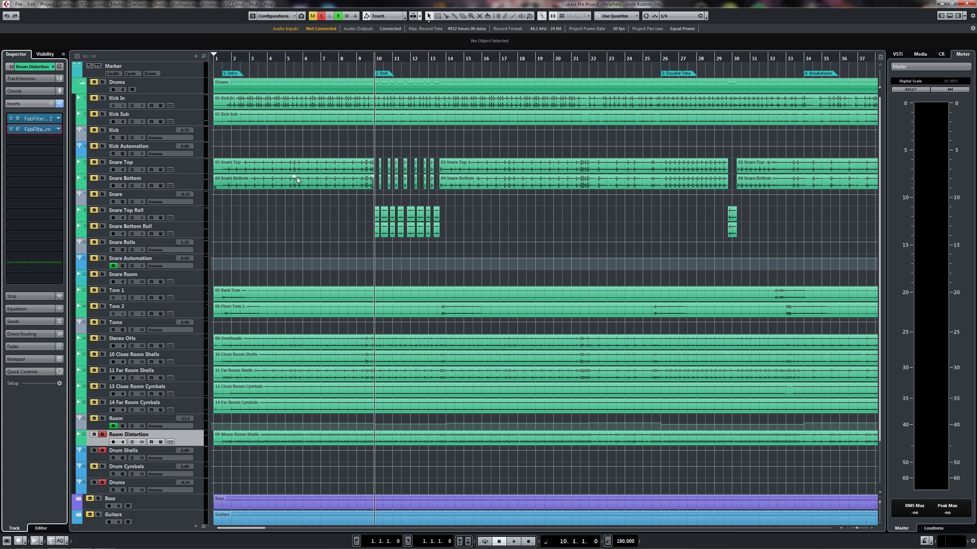
Set Room Distortion's volume to -17.5 dB while the drums play
{"action": "left_click", "coordinate": [32, 67]}
{"action": "key", "text": "space"}
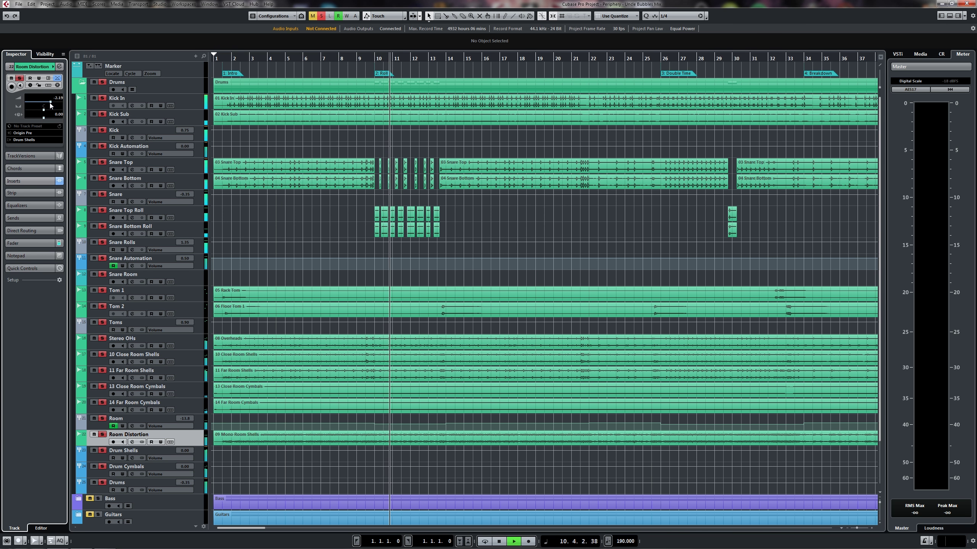
{"action": "mouse_move", "coordinate": [51, 105]}
{"action": "left_mouse_down"}
{"action": "mouse_move", "coordinate": [35, 106]}
{"action": "mouse_move", "coordinate": [49, 112]}
{"action": "left_mouse_up"}
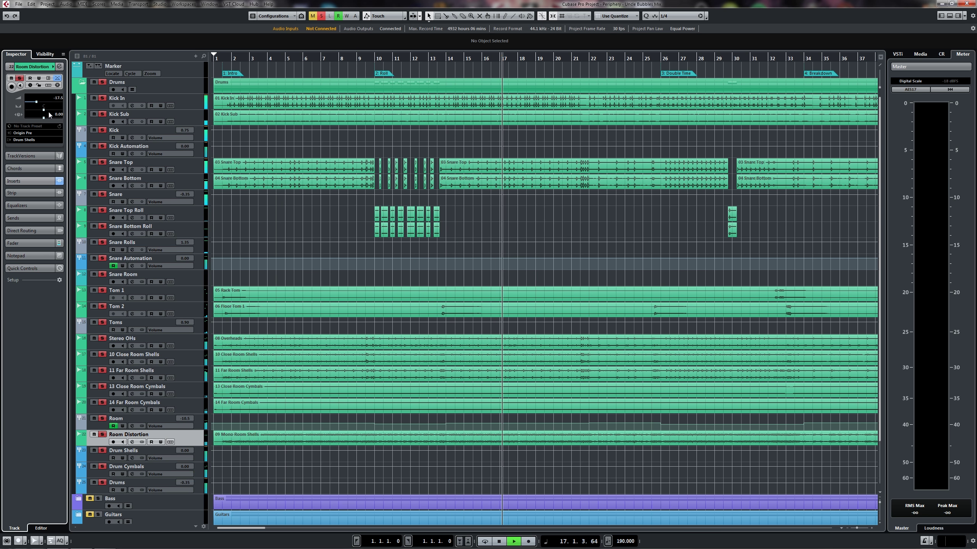
{"action": "key", "text": "space"}
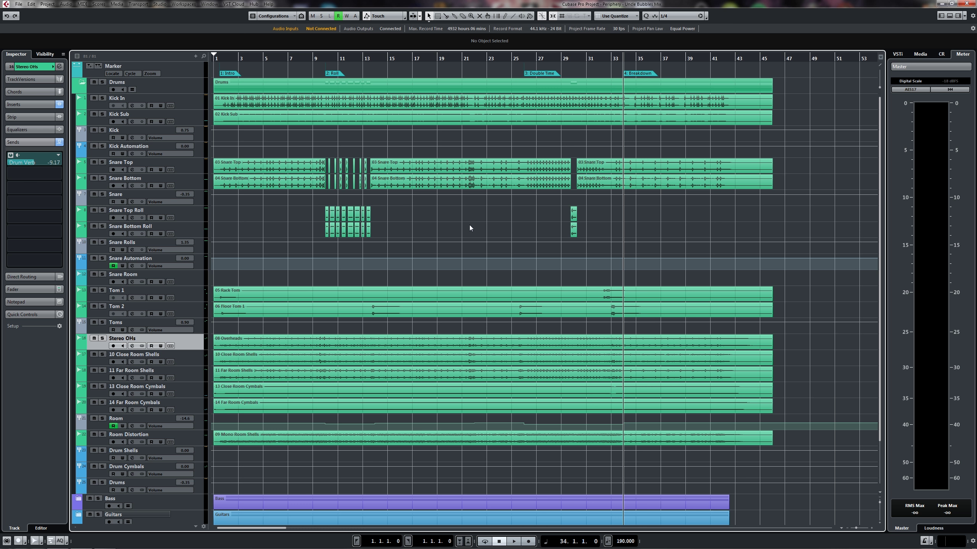
Solo Stereo OHs, play from the Breakdown marker, and raise its Drum Verb send to -7.70 dB
{"action": "key", "text": "s"}
{"action": "key", "text": "space"}
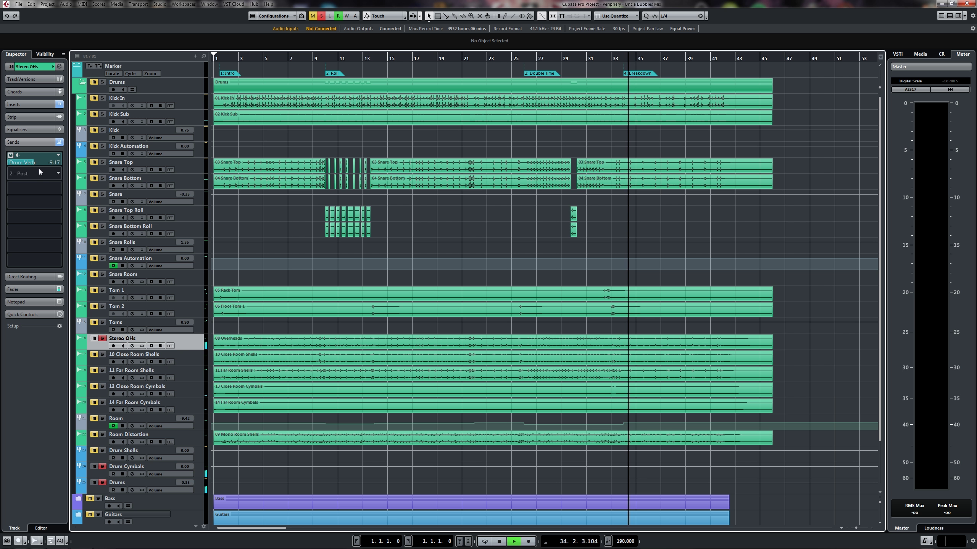
{"action": "mouse_move", "coordinate": [34, 164]}
{"action": "left_mouse_down"}
{"action": "mouse_move", "coordinate": [2, 167]}
{"action": "mouse_move", "coordinate": [49, 171]}
{"action": "mouse_move", "coordinate": [27, 171]}
{"action": "left_mouse_up"}
{"action": "key", "text": "space"}
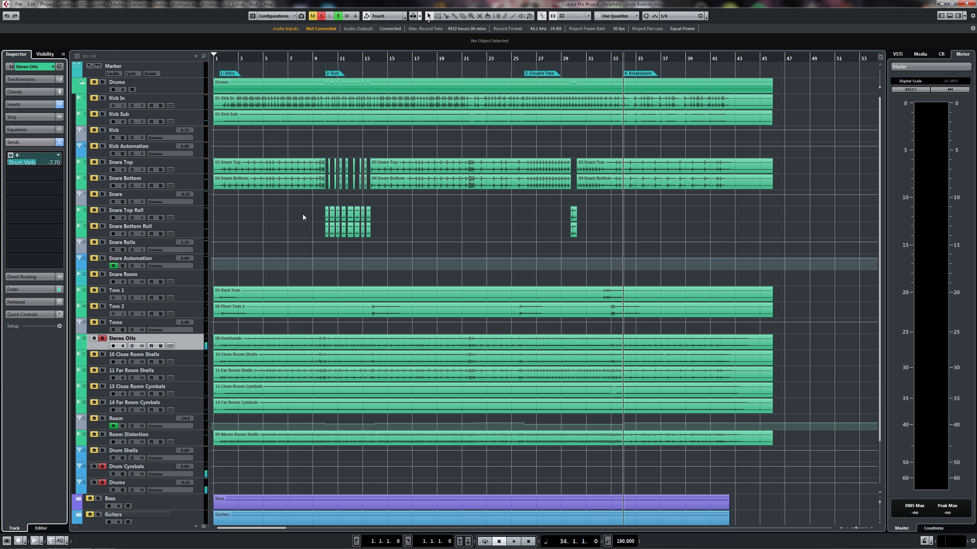
Solo Snare instead of Stereo OHs and set its Snare Verb send to -9.39 dB during playback
{"action": "key", "text": "s"}
{"action": "left_click", "coordinate": [166, 196]}
{"action": "key", "text": "s"}
{"action": "key", "text": "space"}
{"action": "mouse_move", "coordinate": [36, 185]}
{"action": "left_mouse_down"}
{"action": "mouse_move", "coordinate": [66, 187]}
{"action": "mouse_move", "coordinate": [40, 186]}
{"action": "left_mouse_up"}
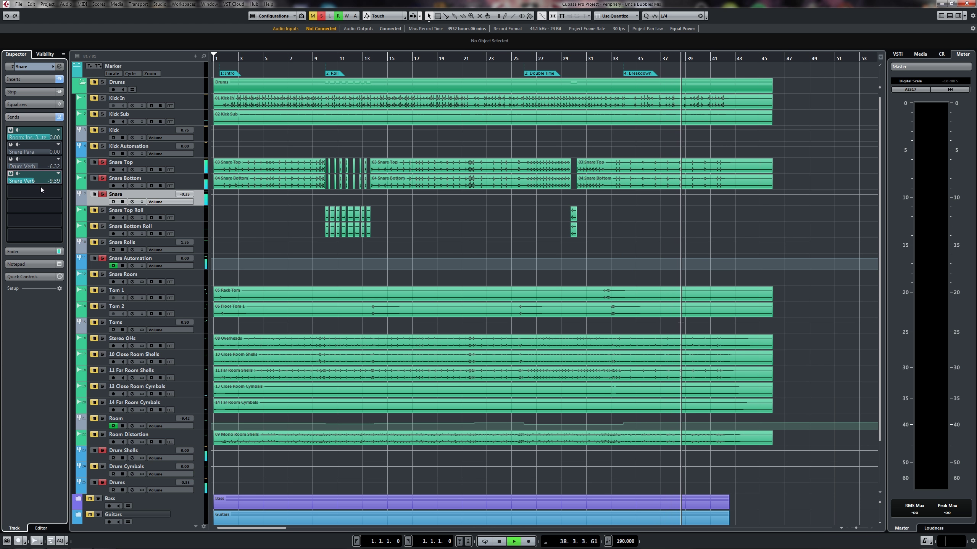
Add Stereo OHs and Room to the soloed Snare and audition them together in the Breakdown section
{"action": "left_click", "coordinate": [102, 338]}
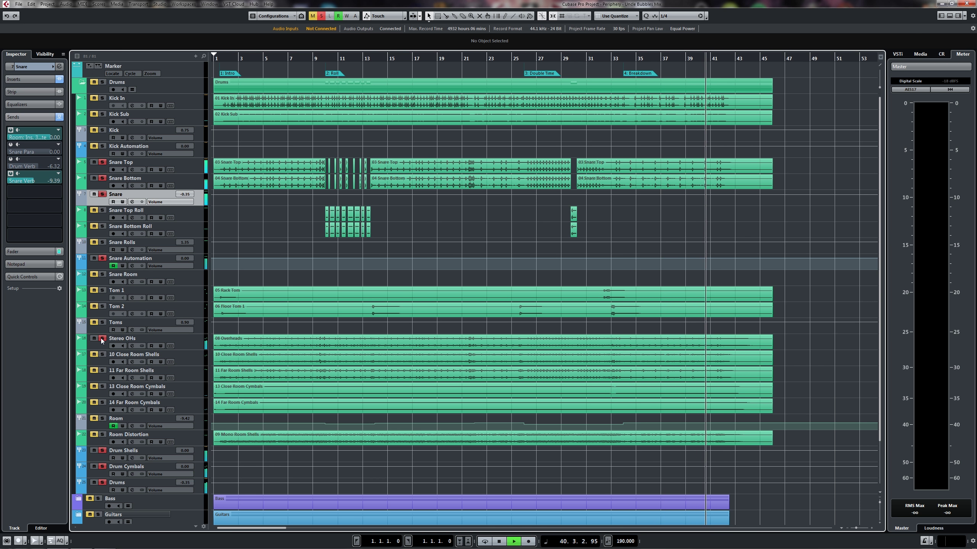
{"action": "left_click", "coordinate": [102, 419]}
{"action": "key", "text": "space"}
{"action": "key", "text": "space"}
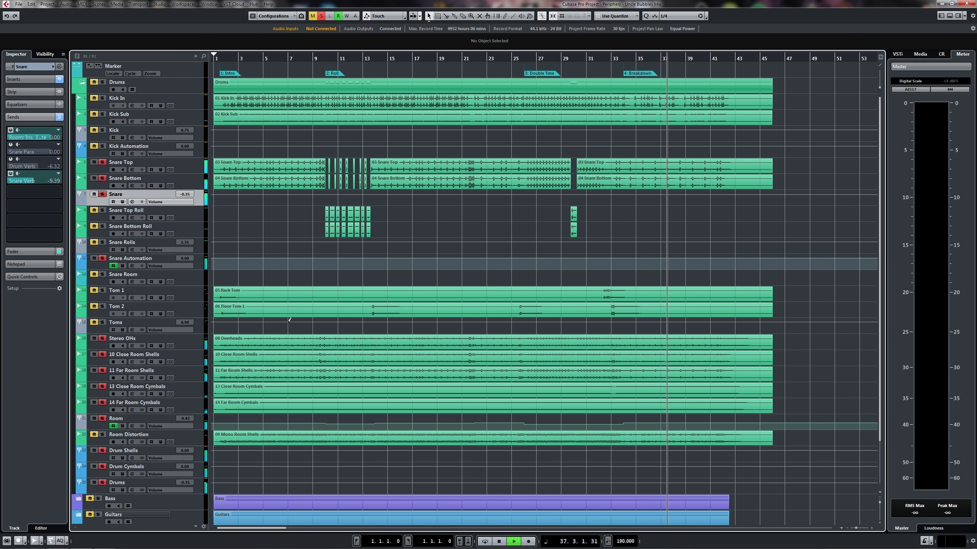
{"action": "key", "text": "space"}
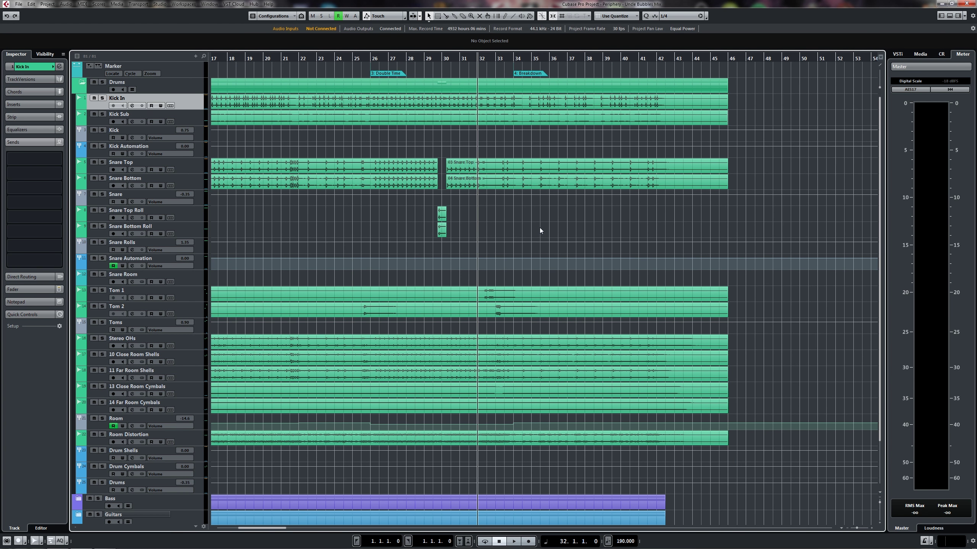
Play the mix without solos from bar 32 to hear the drums in context
{"action": "key", "text": "space"}
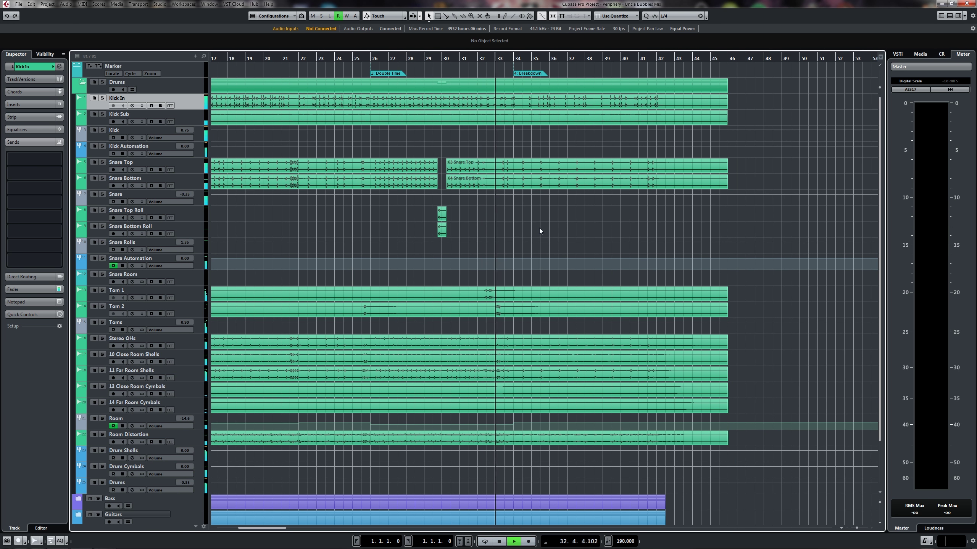